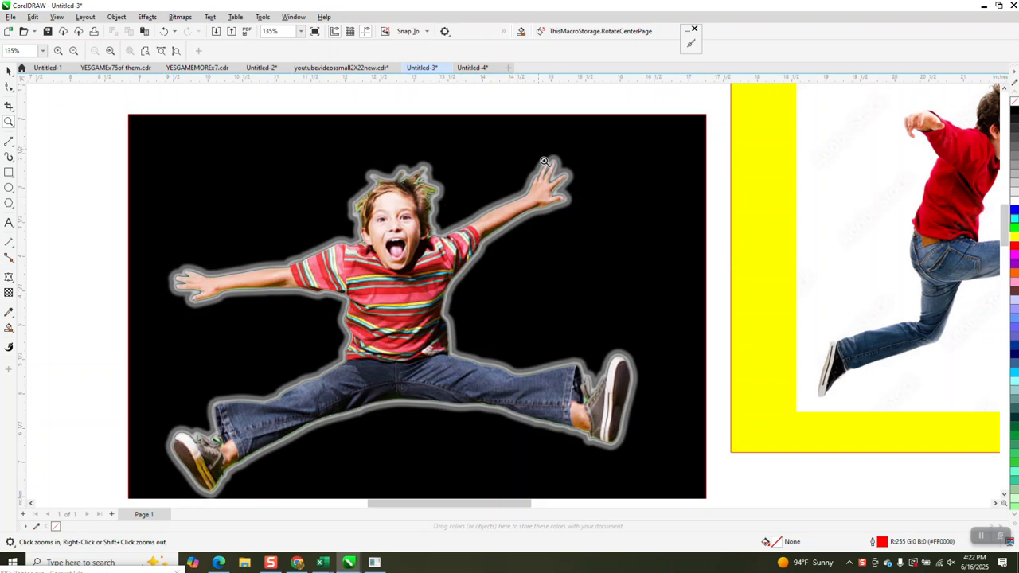
Step: Zoom out to about 51% so the black sticker, yellow frame and green photo are all visible
scroll(557, 200, down, 5)
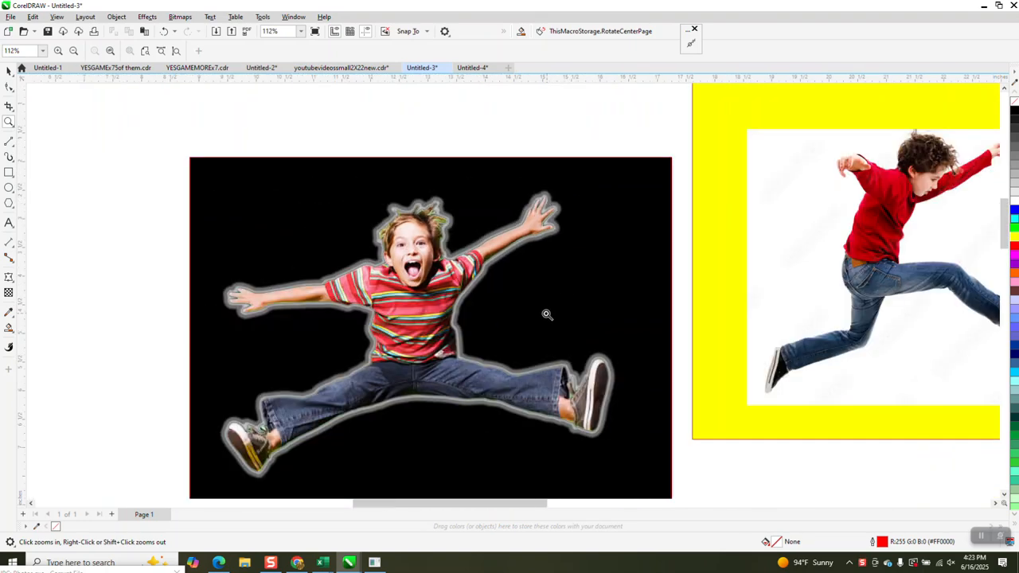
scroll(539, 301, down, 2)
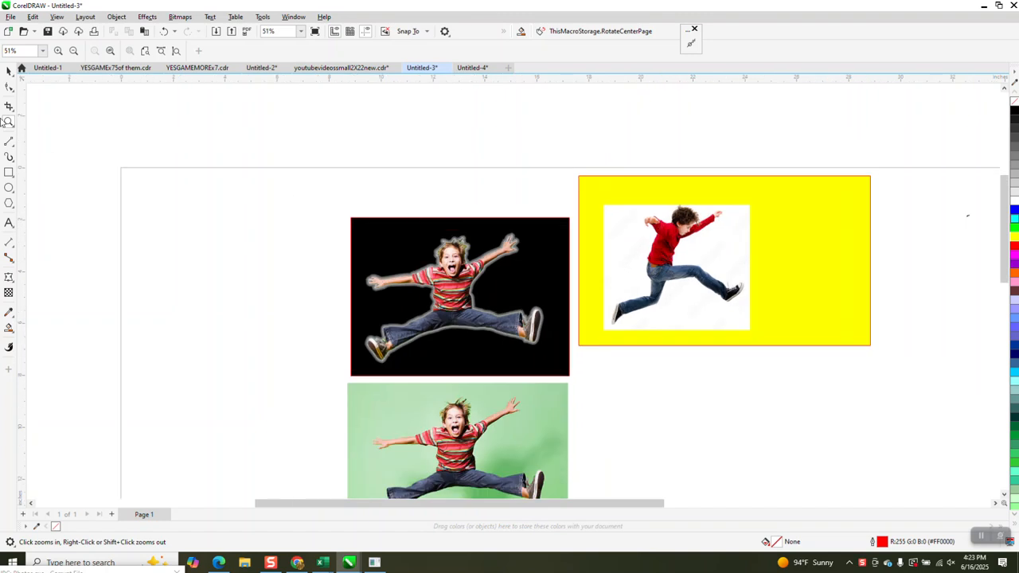
Step: Scale the green jumping-boy photo down to a small thumbnail, discarding a stray duplicate
click(8, 70)
scroll(246, 234, down, 1)
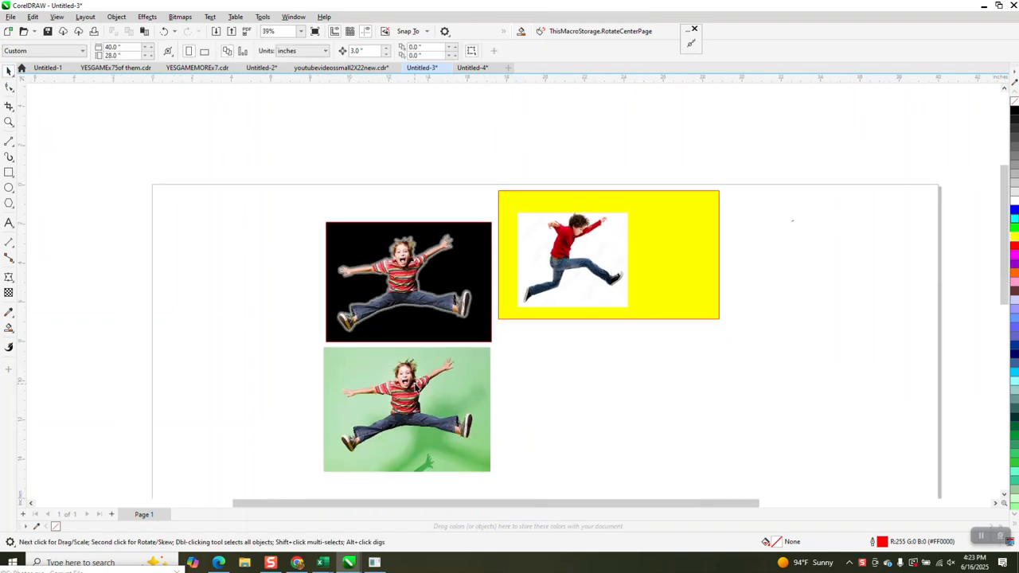
click(410, 375)
key(ctrl+d)
key(Right)
key(Right)
key(Right)
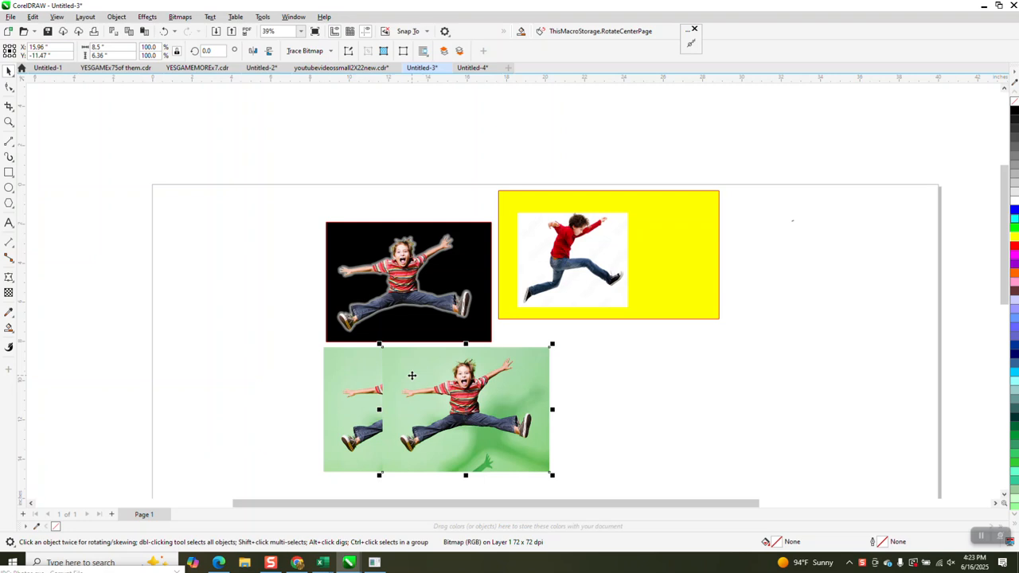
key(Delete)
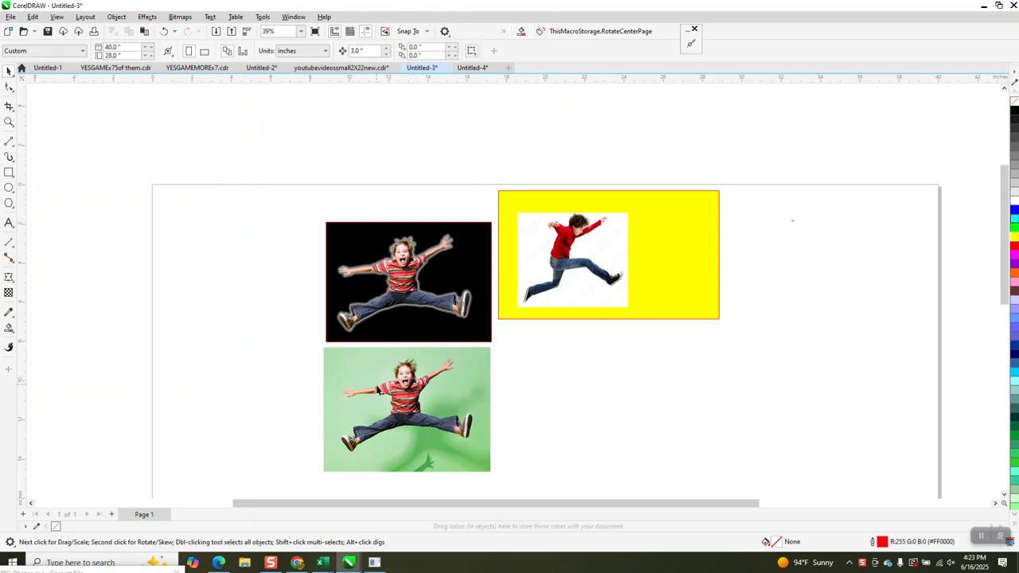
click(403, 395)
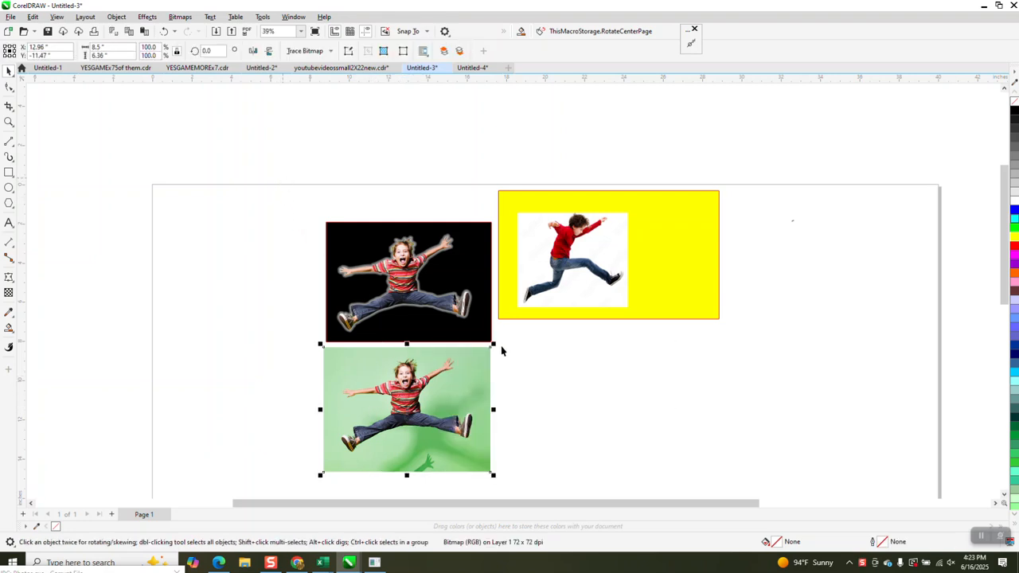
drag(491, 344, 406, 382)
click(370, 153)
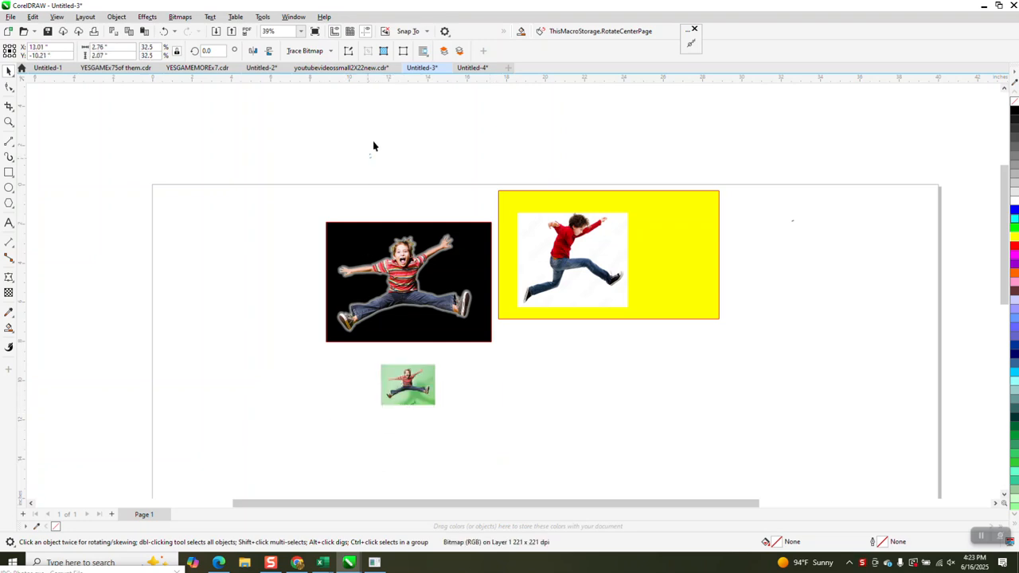
Step: Place a copy of the small green photo right beside it and zoom in on both
click(426, 398)
key(ctrl+d)
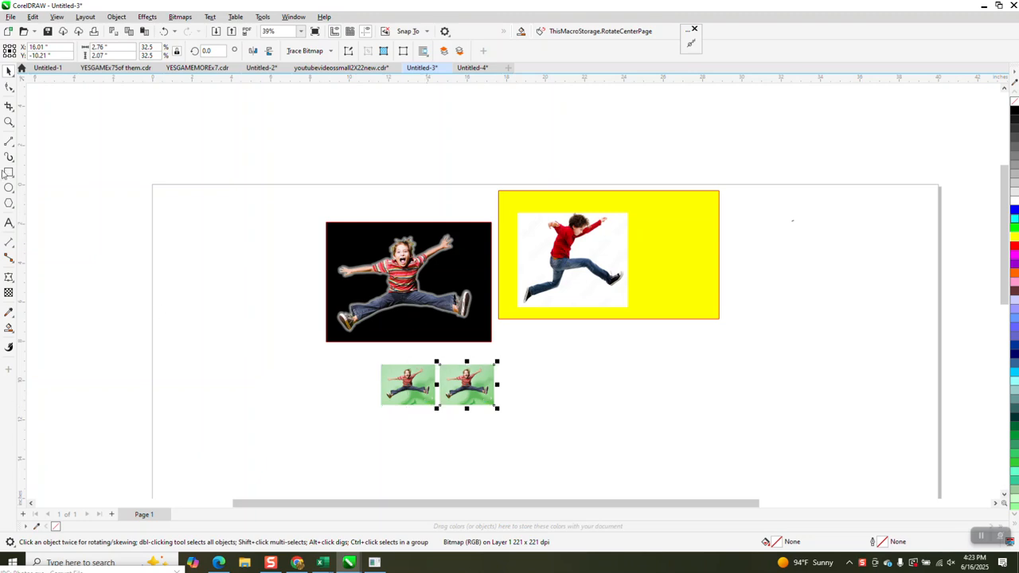
click(9, 121)
drag(378, 358, 499, 407)
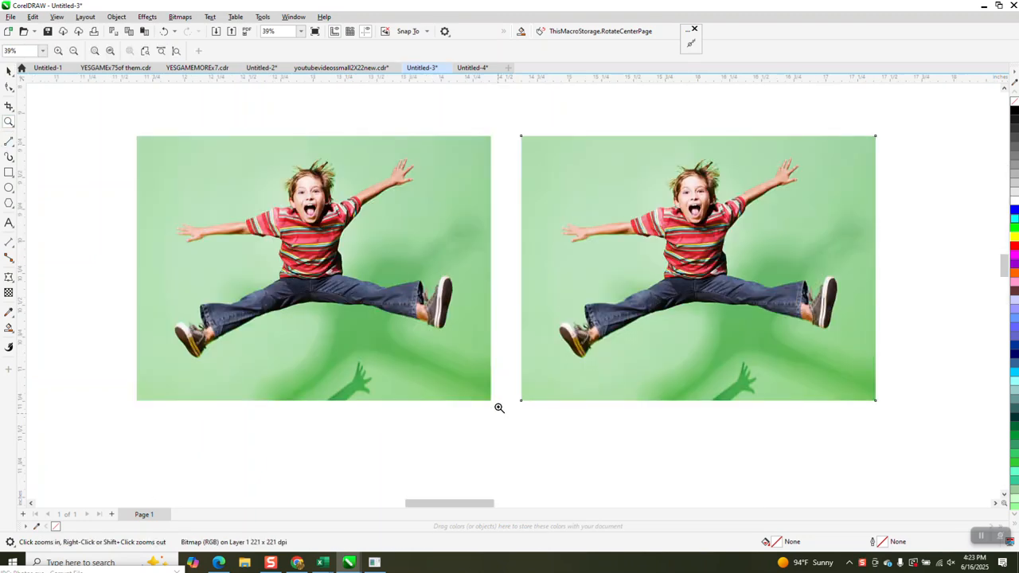
right_click(539, 279)
right_click(538, 274)
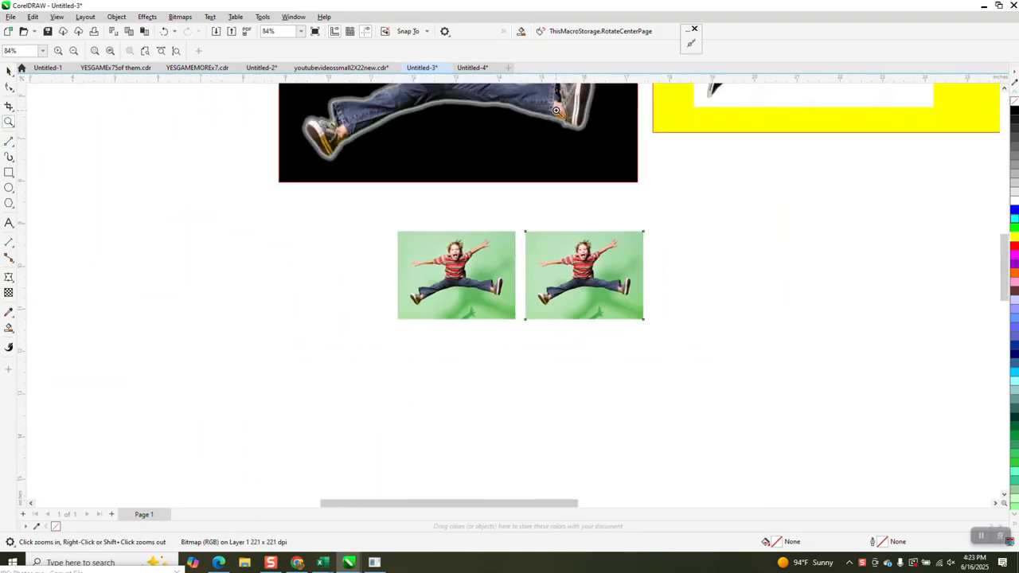
Step: Inspect the sticker's shoe outline up close, zoom back out, and select the right small photo
drag(556, 110, 591, 145)
right_click(522, 234)
right_click(522, 235)
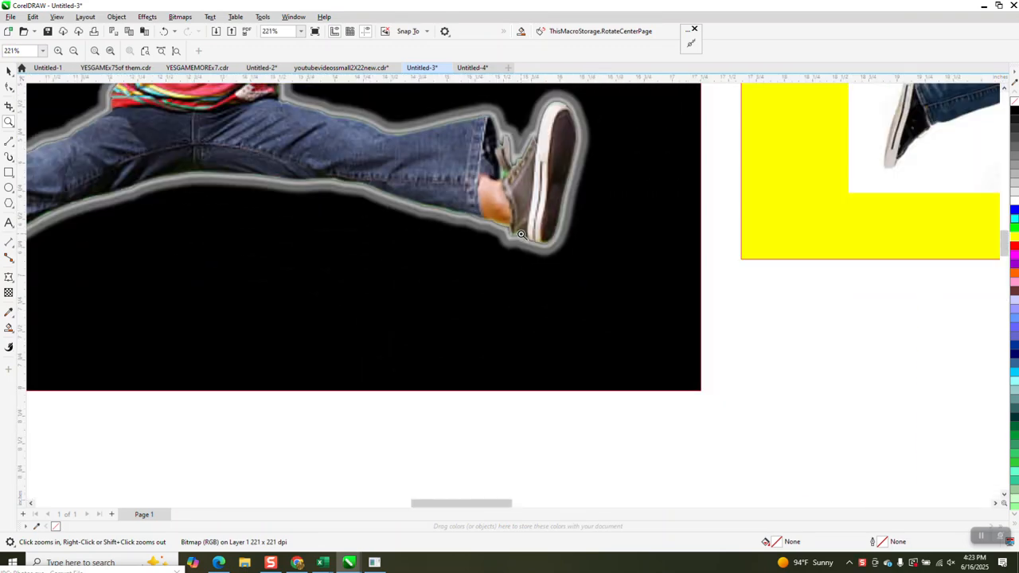
right_click(521, 234)
right_click(519, 237)
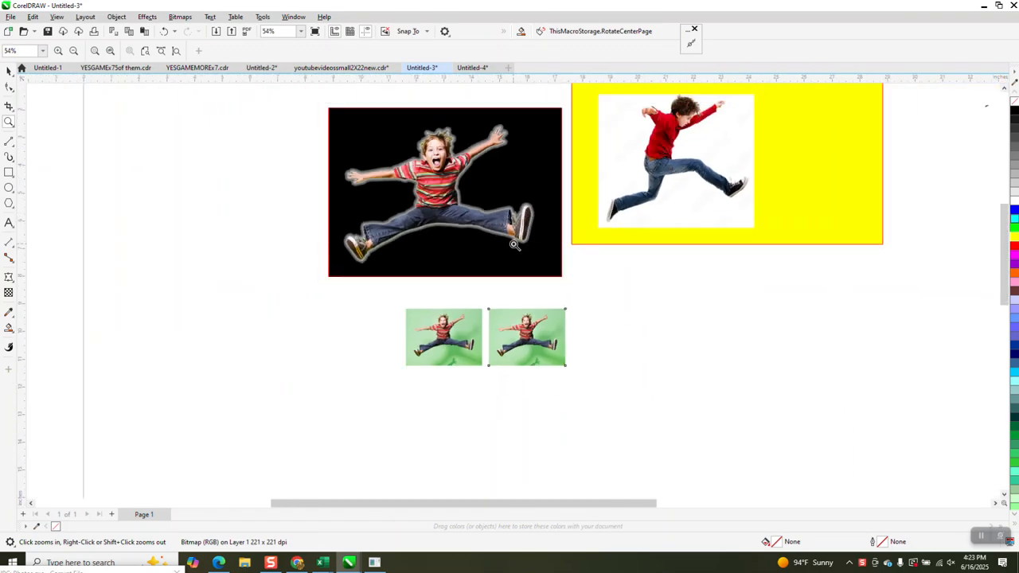
click(9, 70)
click(535, 352)
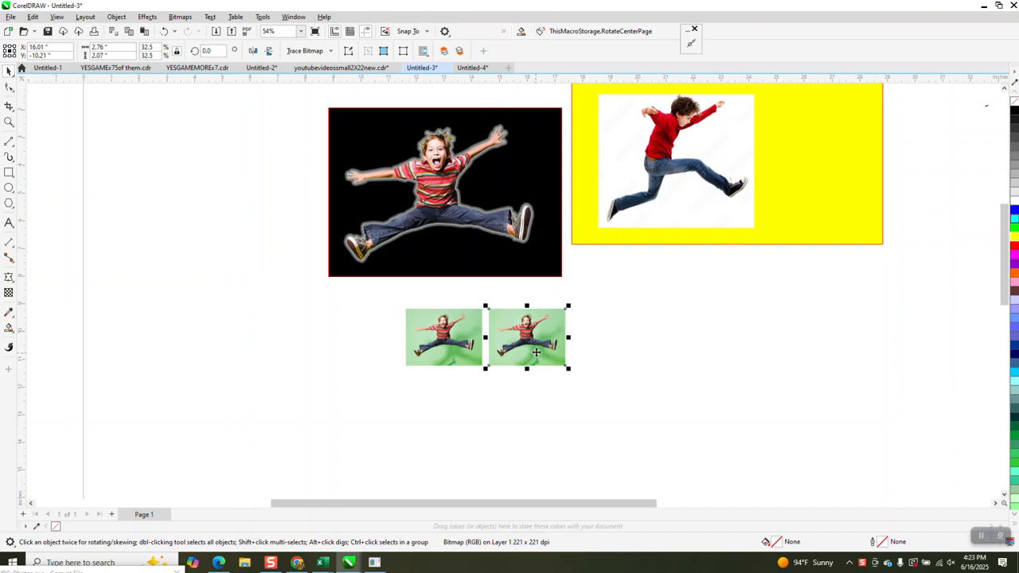
Step: Make a first Clipart outline trace of the right green photo, then reselect the photo
click(306, 50)
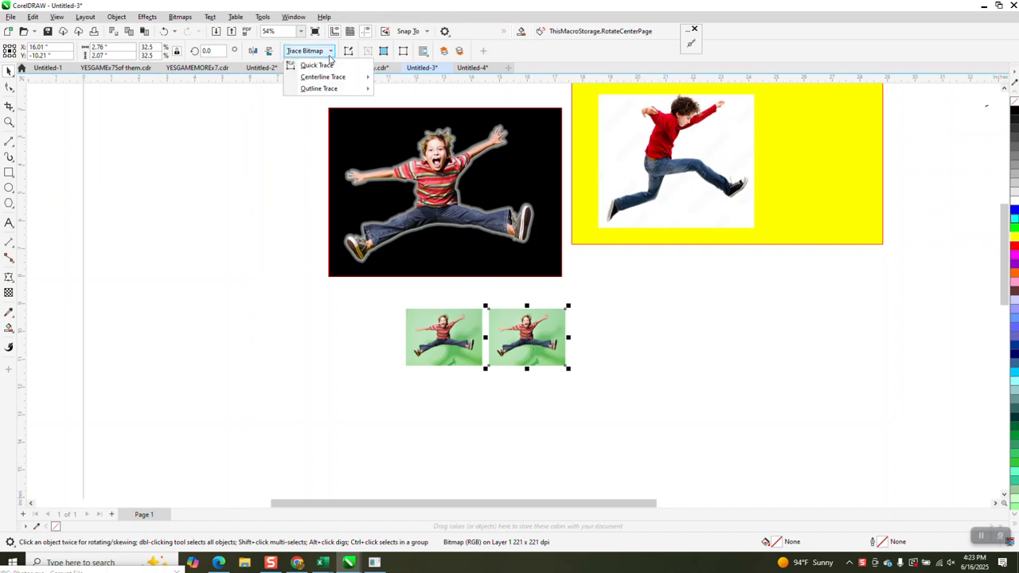
mouse_move(345, 90)
click(396, 125)
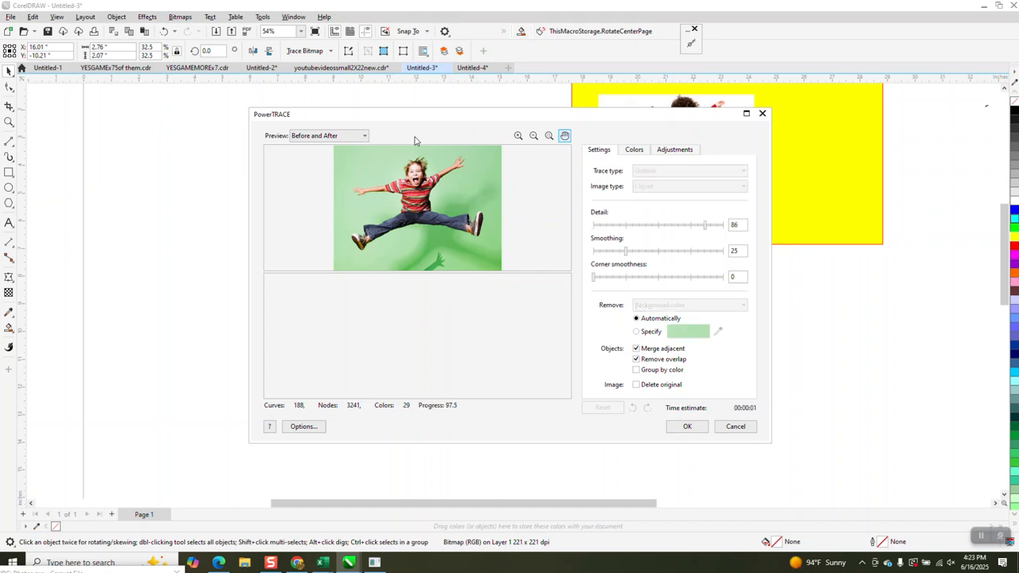
click(692, 427)
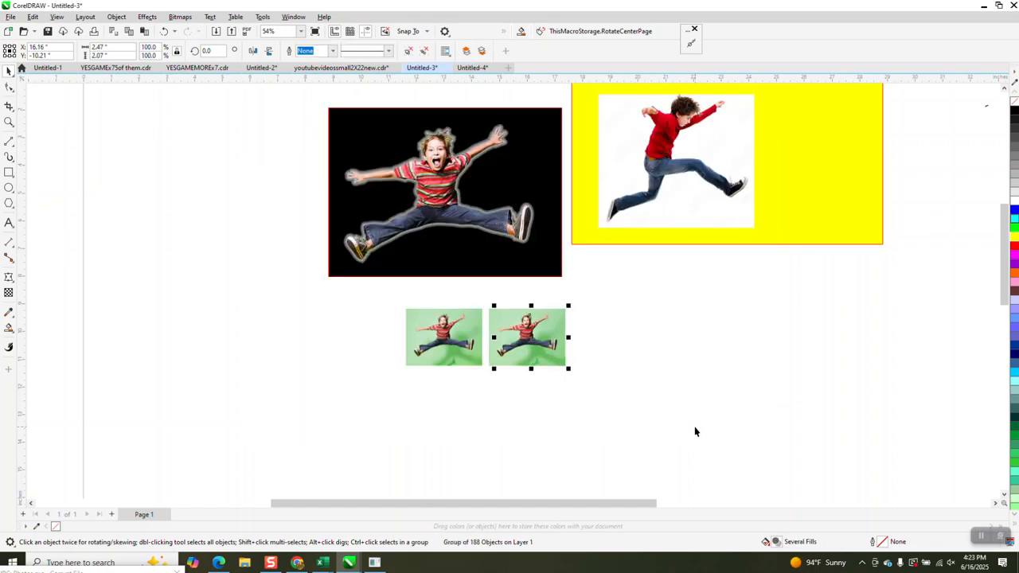
click(695, 427)
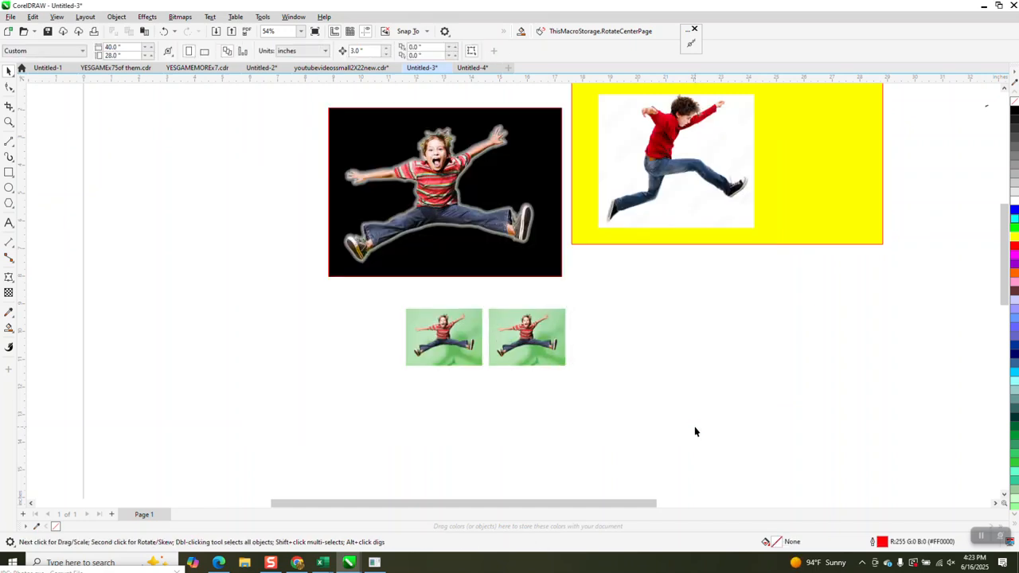
click(529, 336)
Step: Trace the photo again as Clipart with Remove set to Color from entire image
click(330, 52)
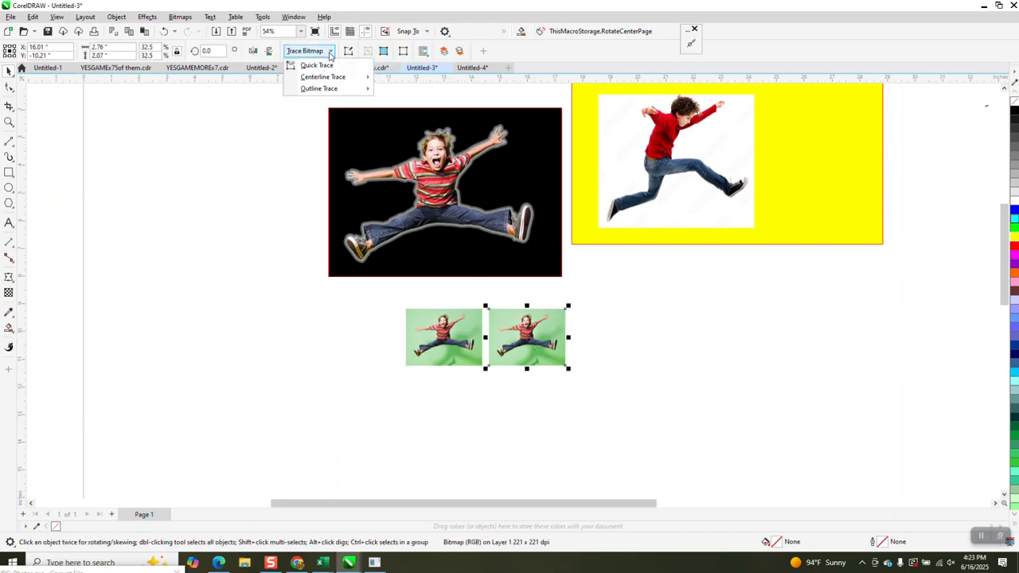
mouse_move(323, 90)
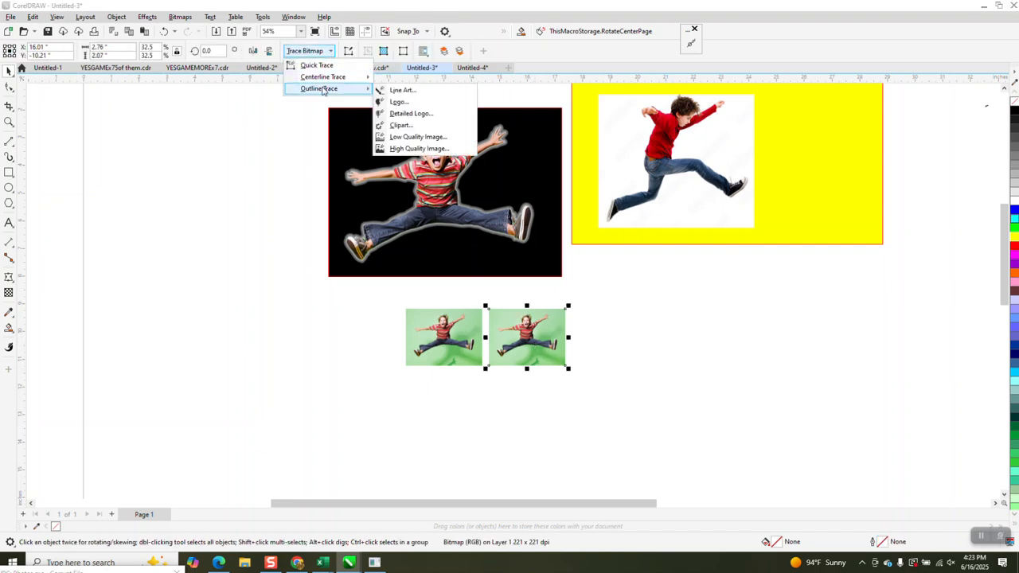
click(398, 125)
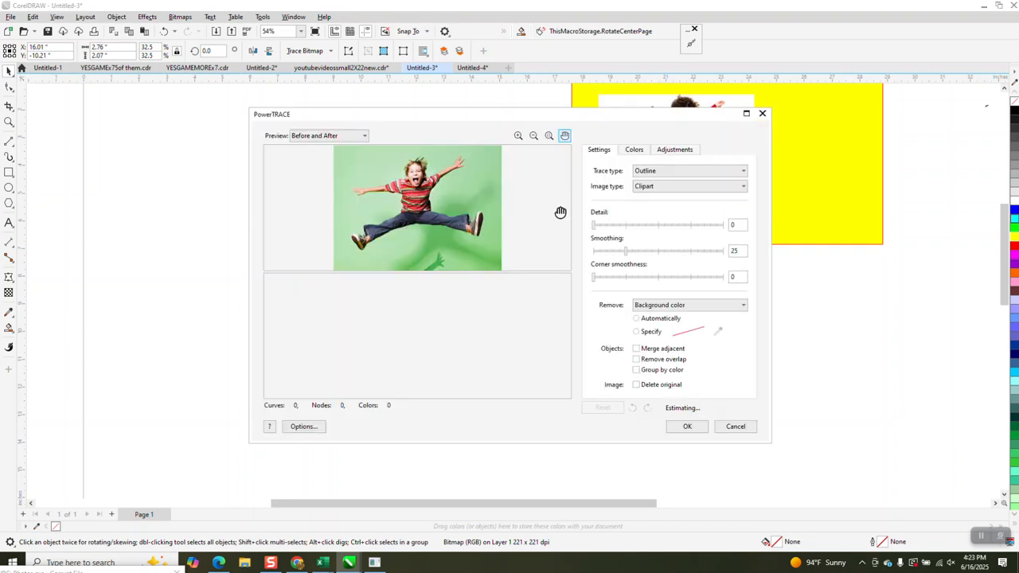
click(745, 307)
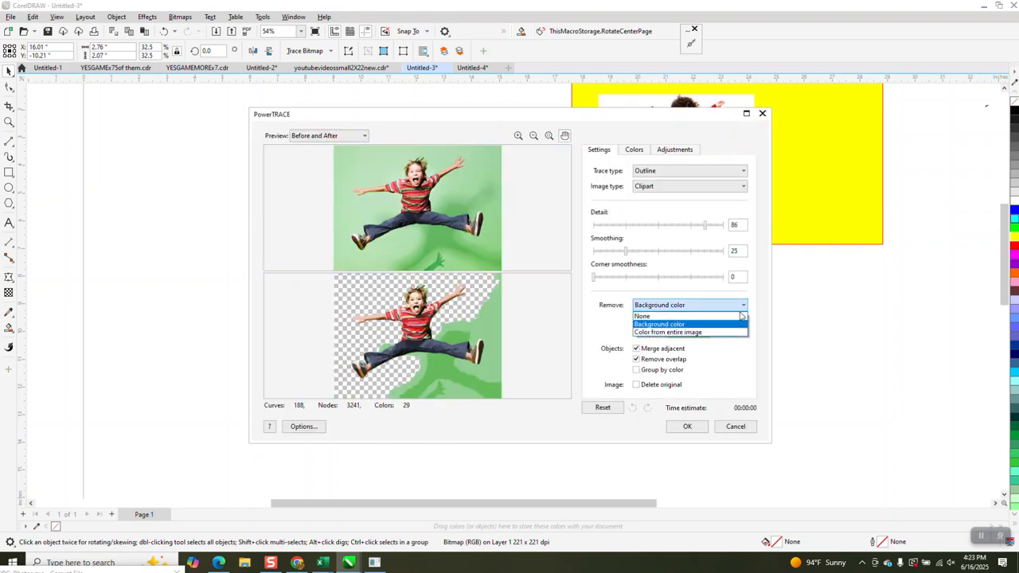
click(663, 332)
click(686, 427)
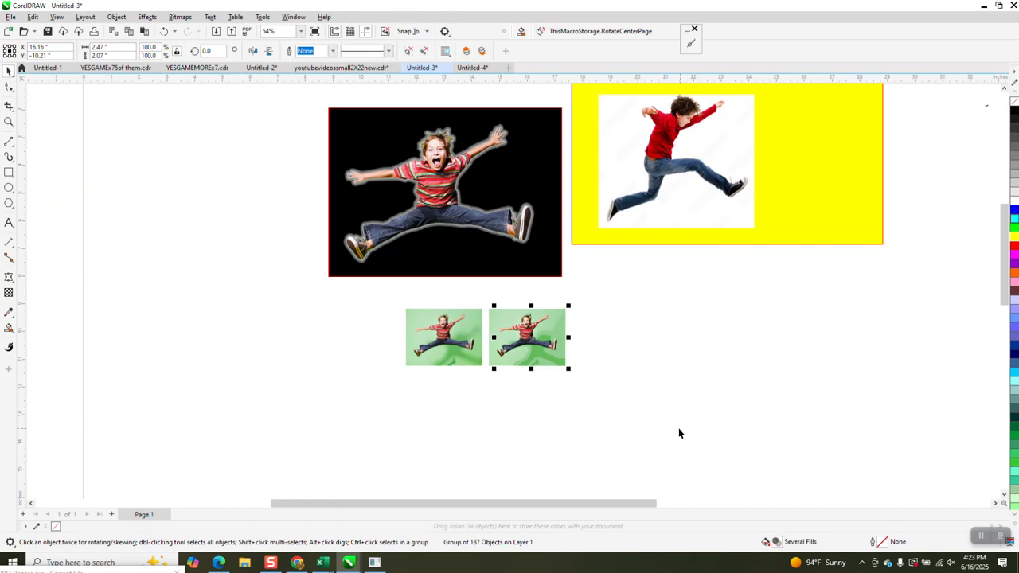
Step: Offset the traced group, zoom in to inspect it, then delete it
key(ctrl+d)
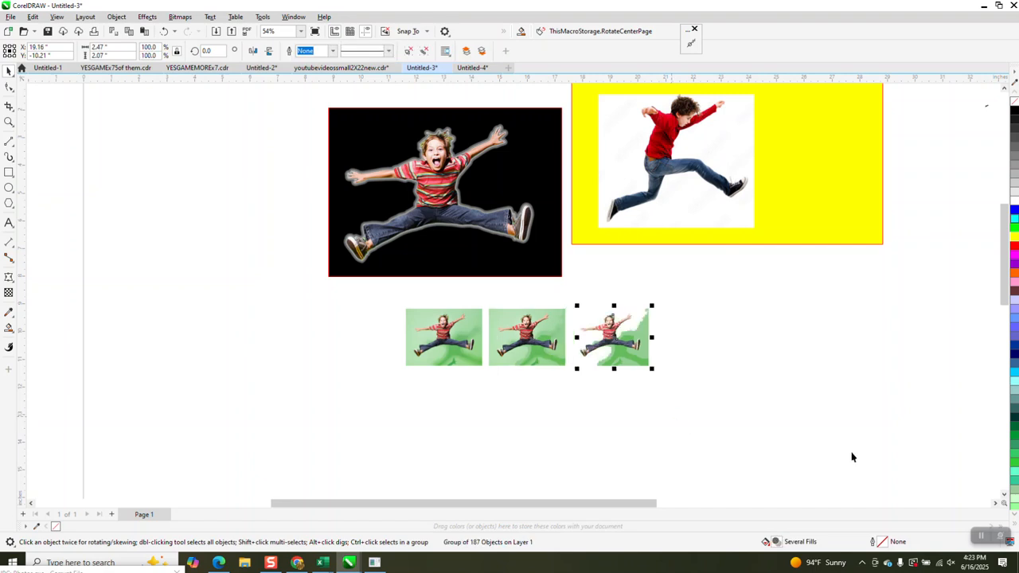
click(9, 121)
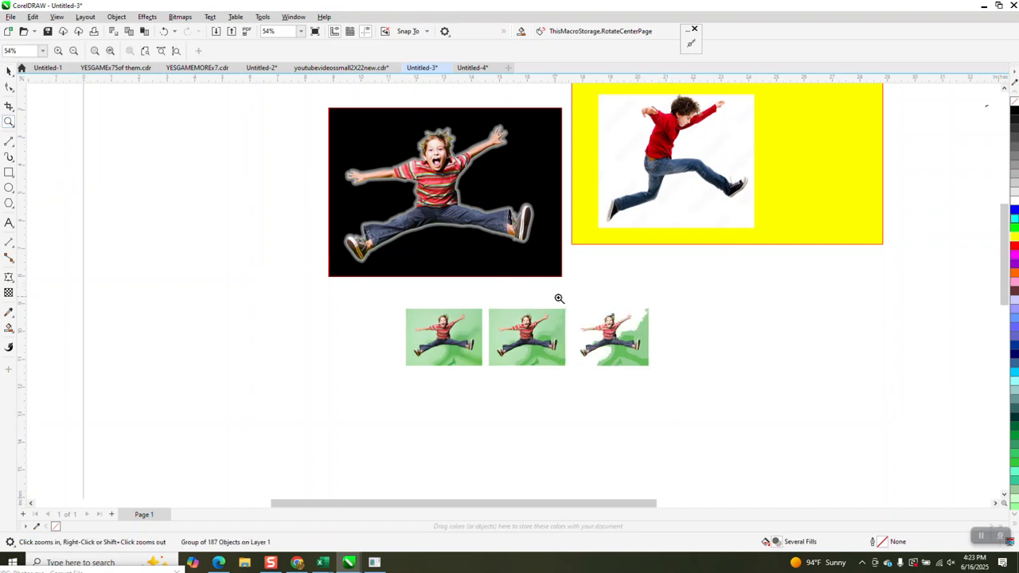
drag(666, 356, 667, 357)
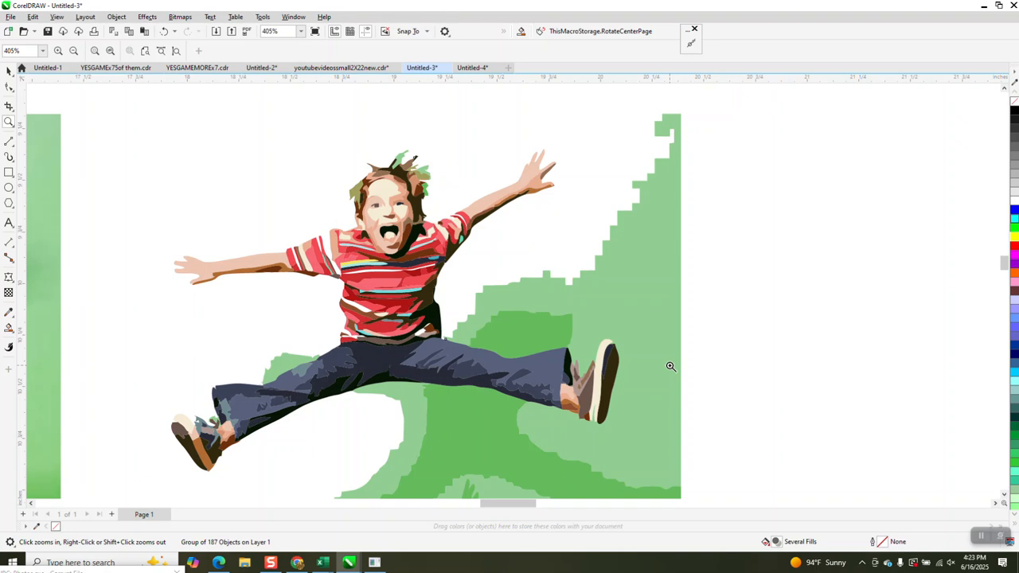
key(Delete)
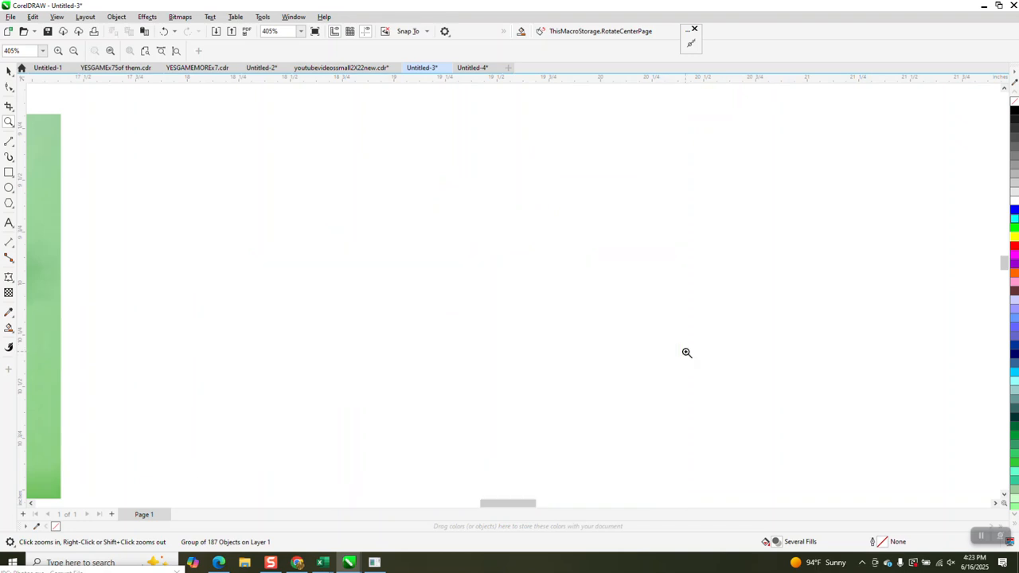
scroll(686, 350, down, 3)
Step: Clipart-trace the green boy photo with Detail 86, Smoothing 25 and automatic background removal
click(8, 73)
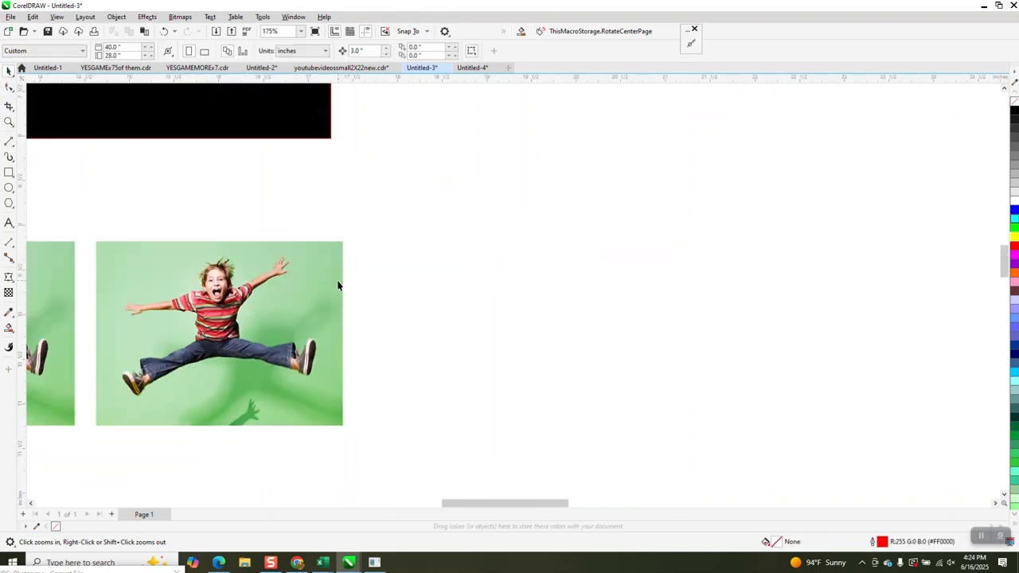
click(323, 296)
click(331, 52)
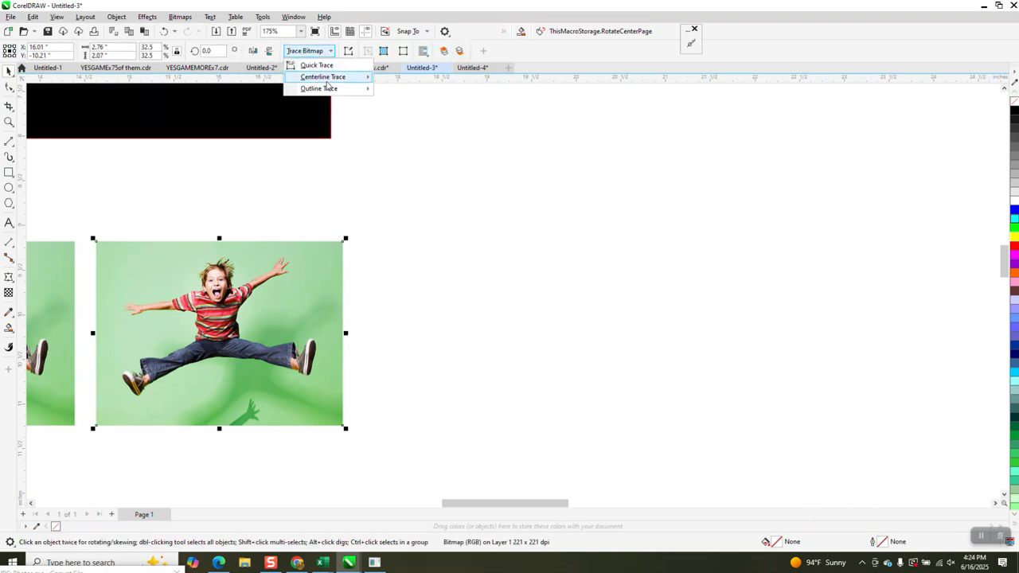
mouse_move(328, 90)
click(390, 125)
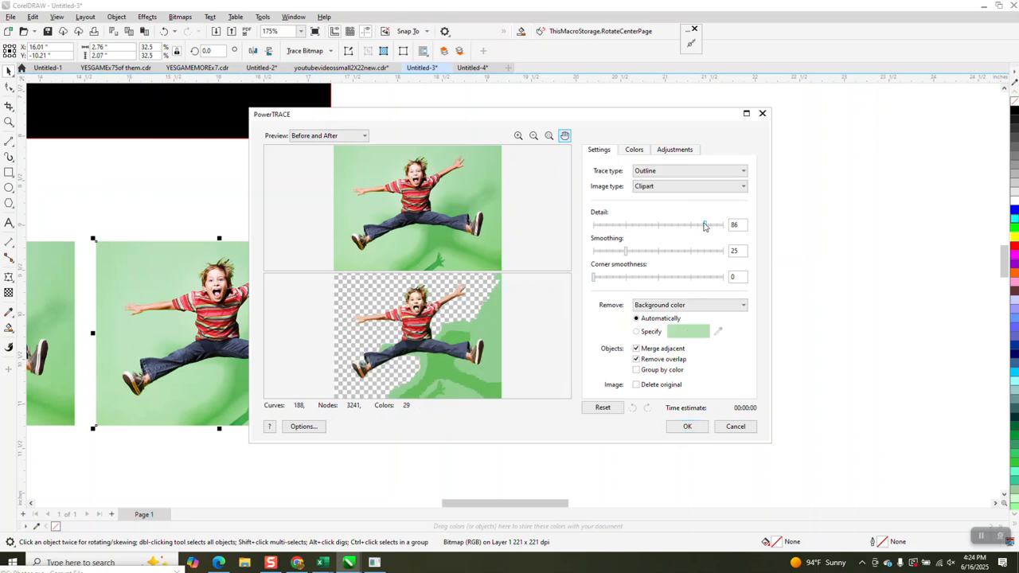
click(687, 426)
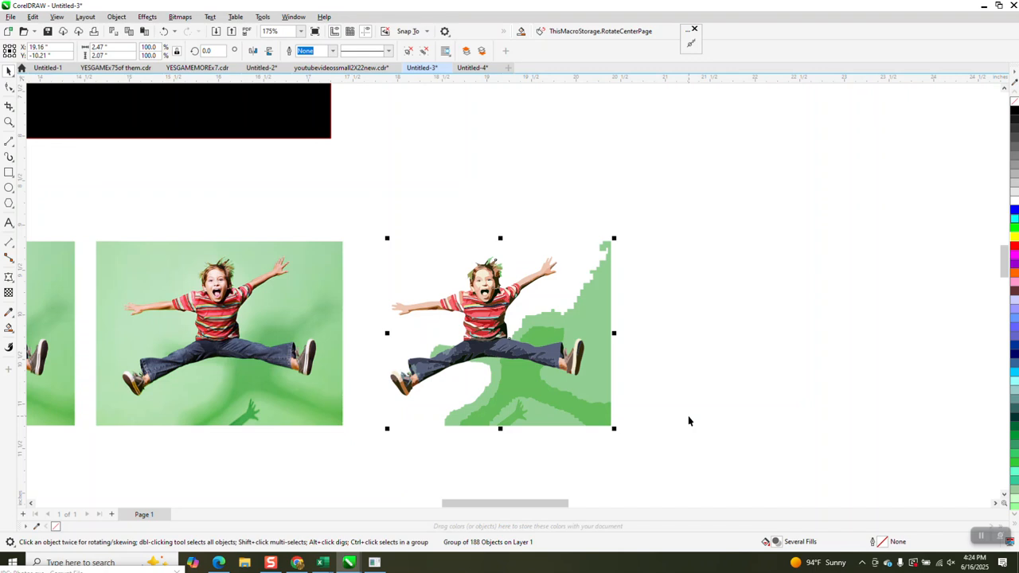
Step: Ungroup the traced boy into separate shapes and zoom in, undoing an accidental delete
click(116, 17)
mouse_move(156, 201)
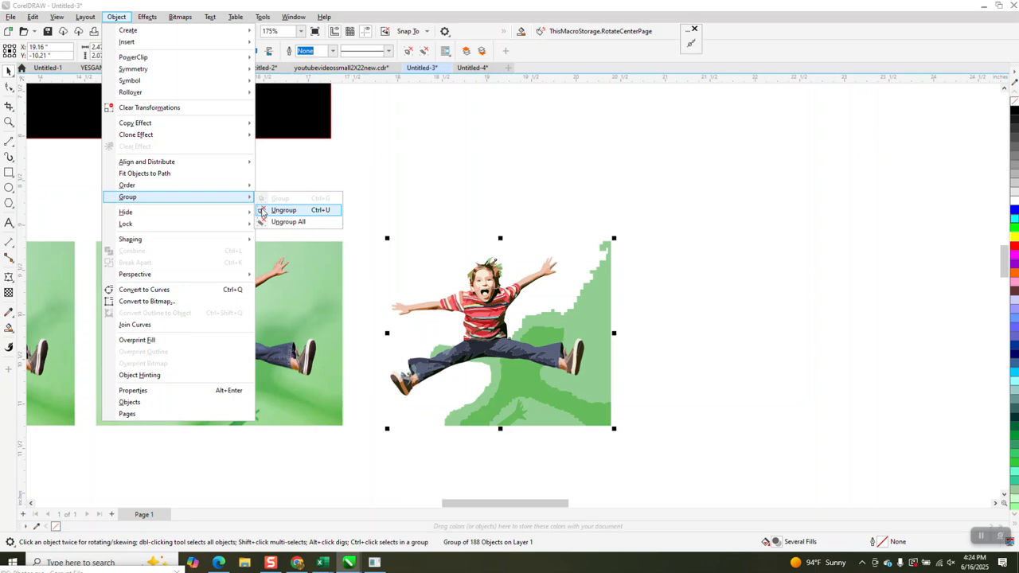
click(266, 209)
key(z)
drag(485, 238, 662, 387)
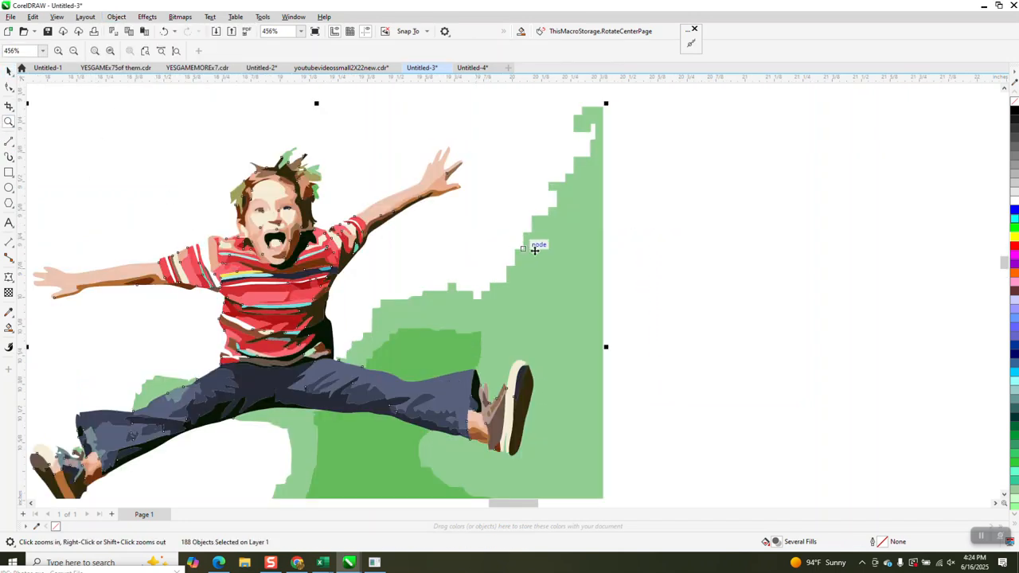
key(space)
key(Delete)
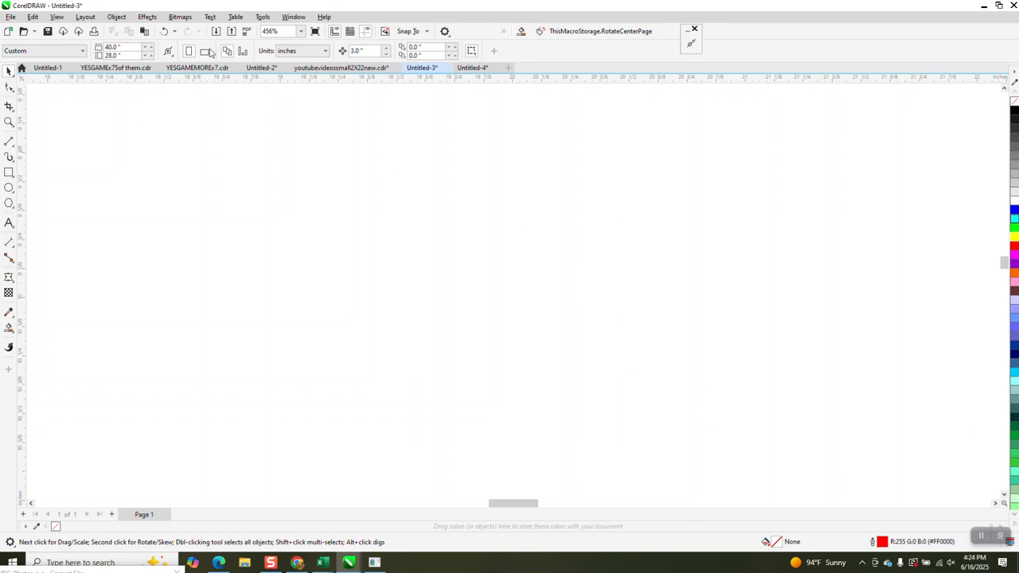
click(164, 31)
Step: Delete the large light-green background shape and the green pieces below the legs and by the knee
click(561, 275)
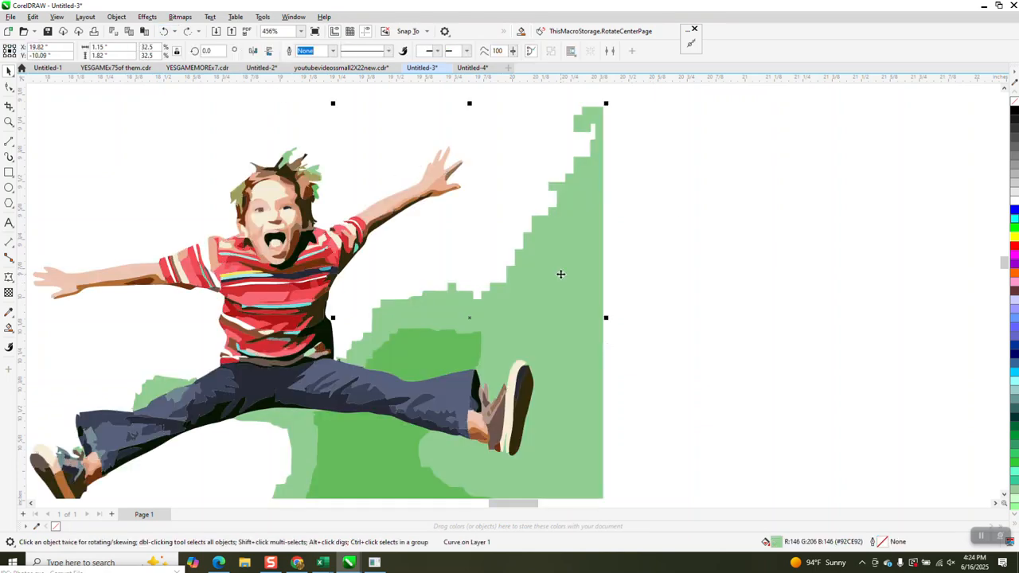
key(Delete)
click(476, 348)
key(Delete)
click(389, 461)
key(Delete)
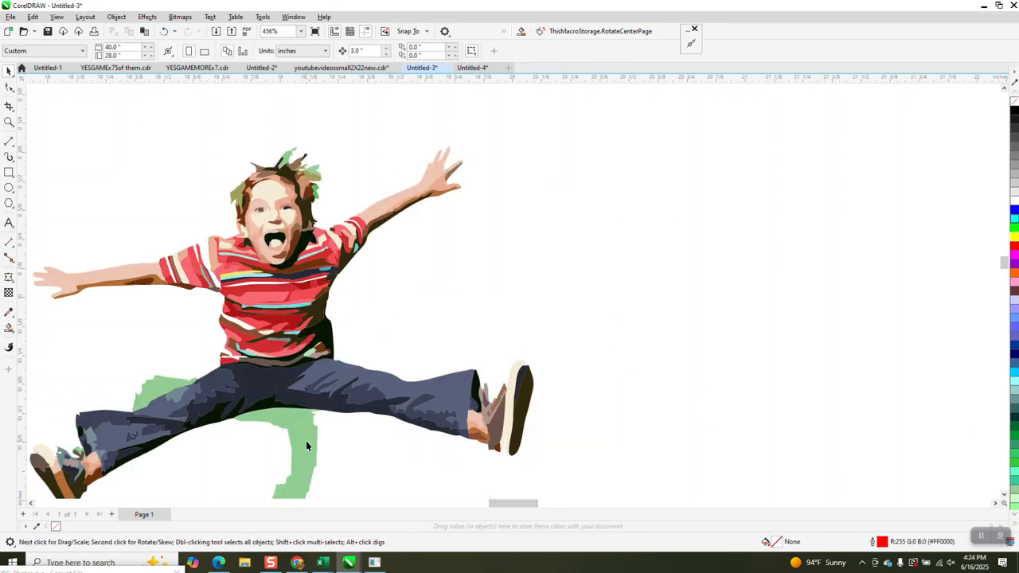
click(306, 445)
key(Delete)
click(154, 391)
key(Delete)
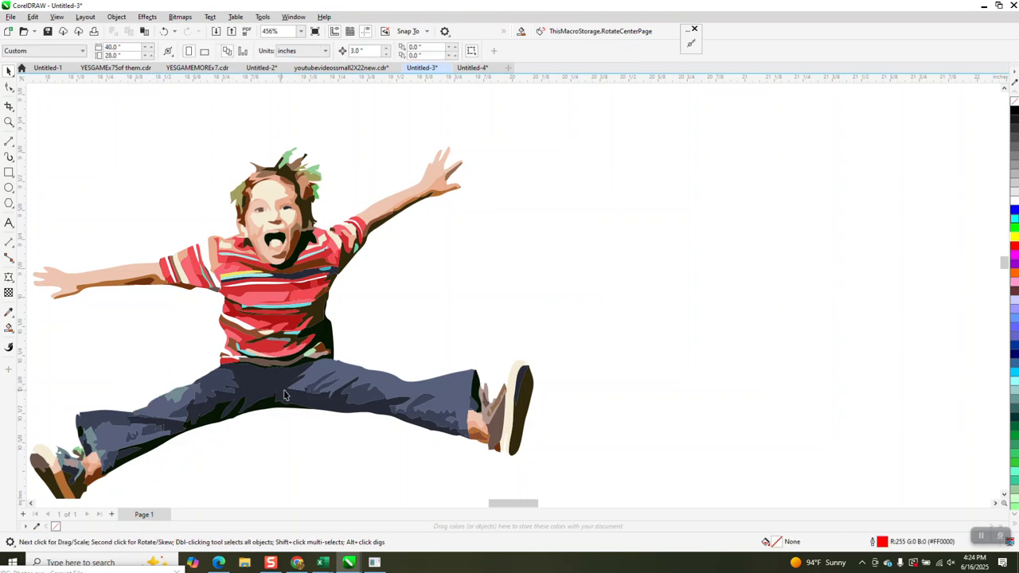
Step: Zoom in close on the traced boy's hair
click(9, 122)
drag(222, 142, 381, 238)
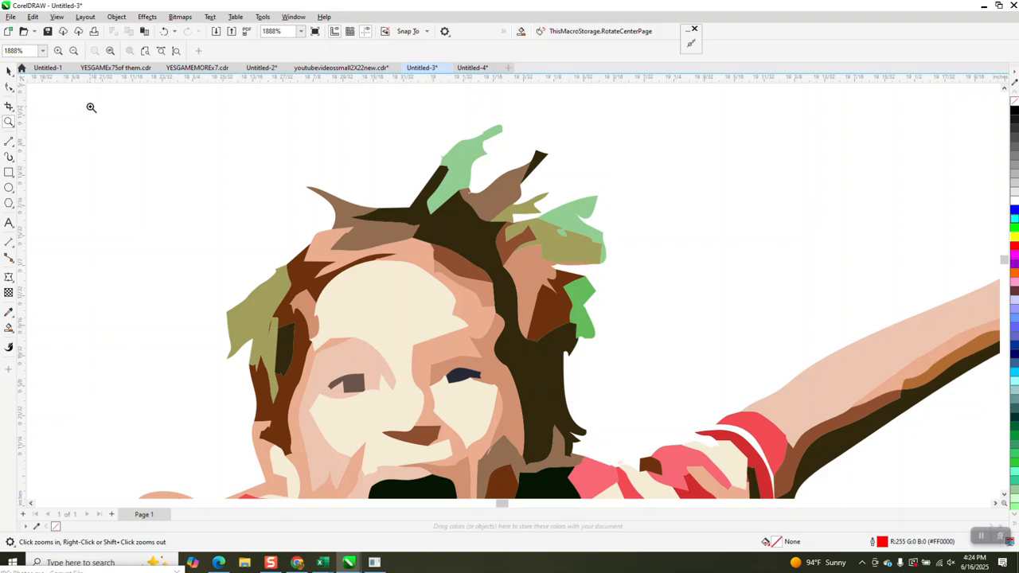
key(space)
scroll(636, 314, down, 6)
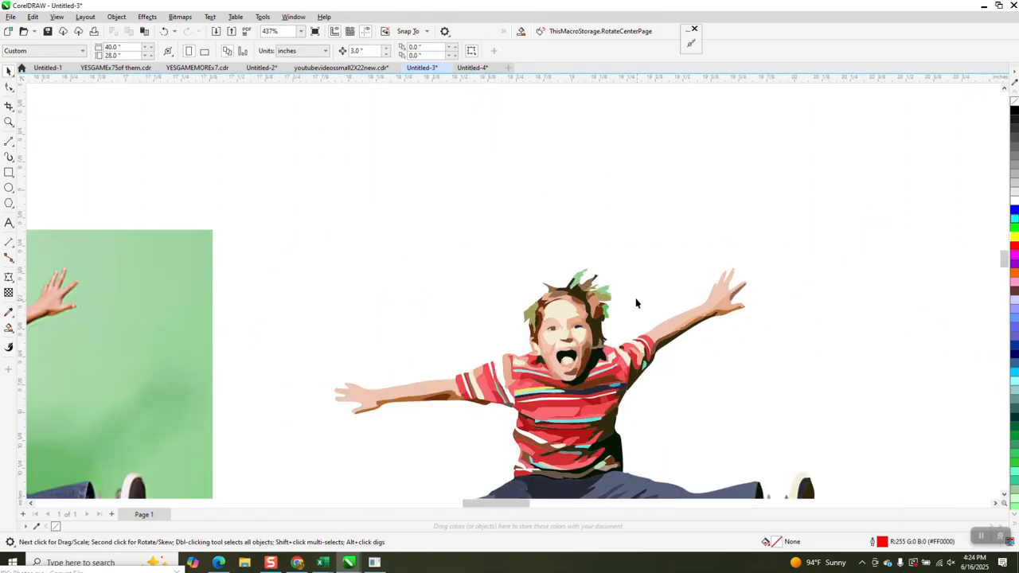
click(9, 121)
drag(293, 281, 406, 319)
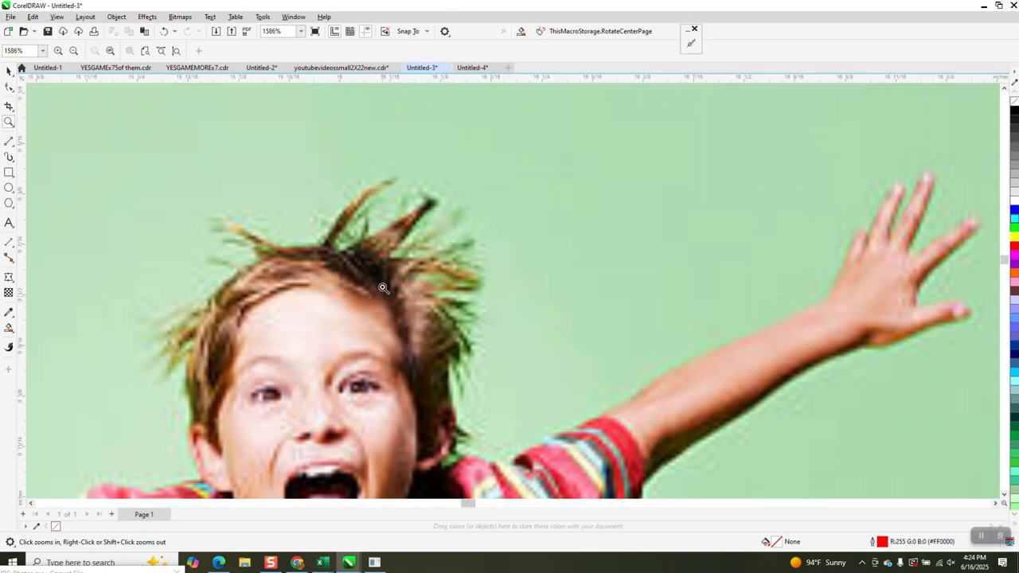
scroll(382, 296, down, 5)
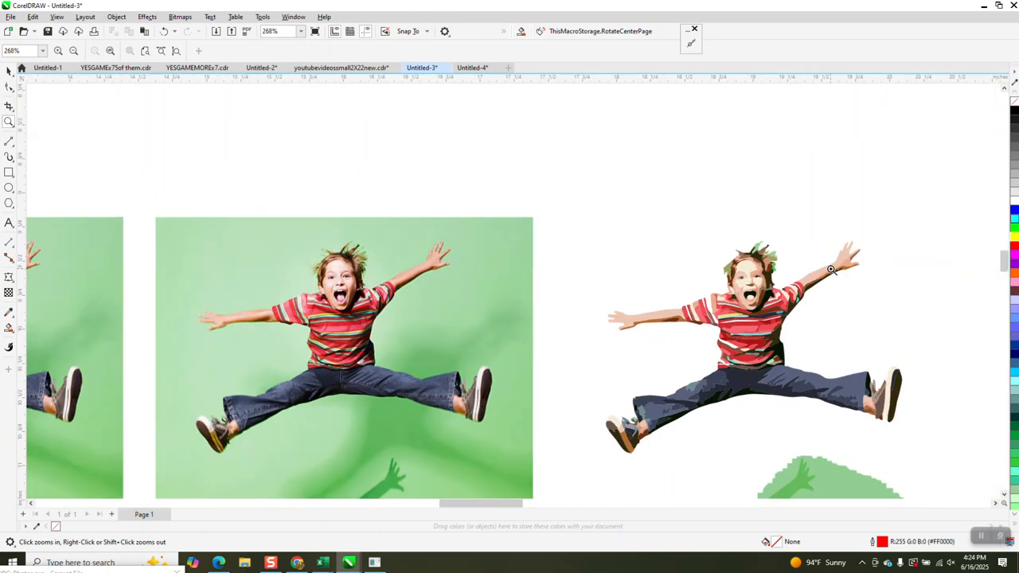
drag(753, 236, 783, 261)
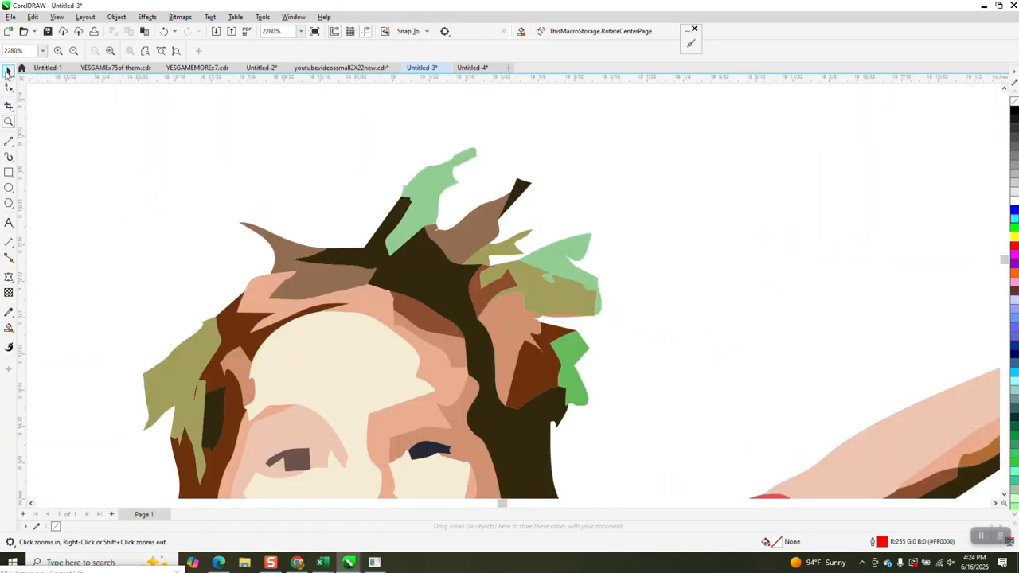
Step: Delete the three light-green shapes left in the boy's hair
click(9, 71)
click(441, 186)
key(Delete)
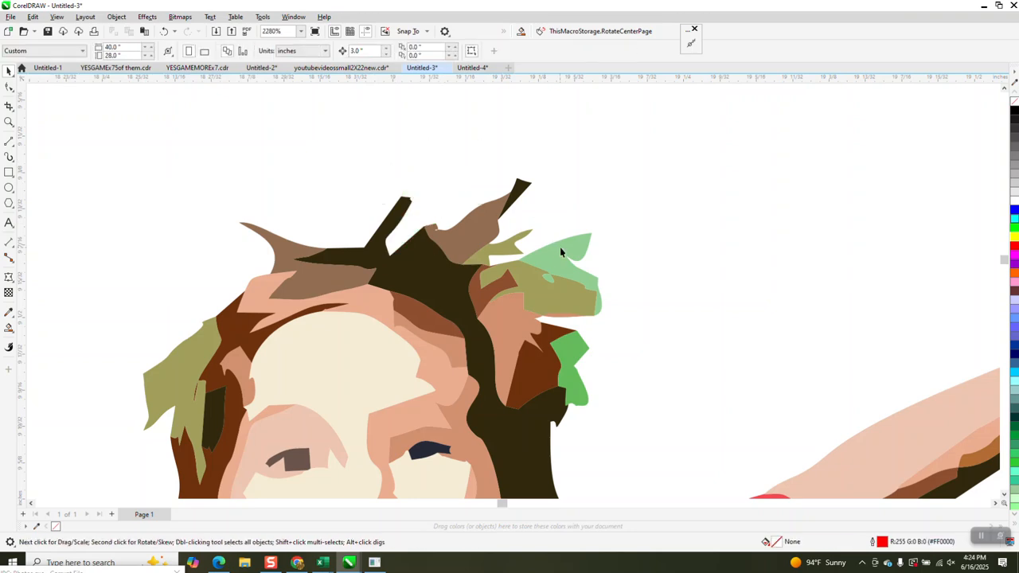
click(562, 251)
key(Delete)
click(582, 346)
key(Delete)
Step: Zoom back out and delete the green grass shape below the boy
scroll(271, 202, down, 2)
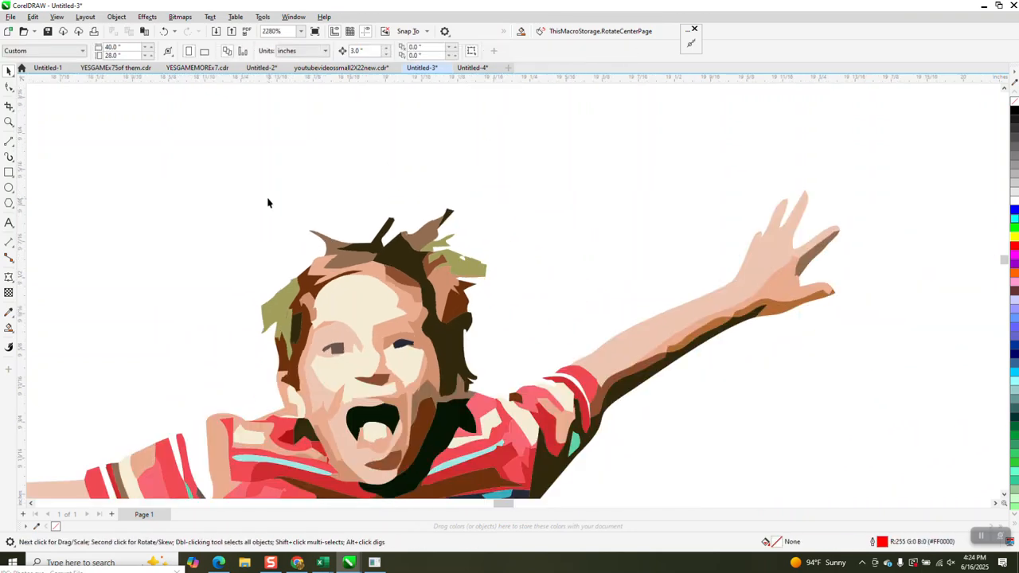
scroll(283, 200, down, 3)
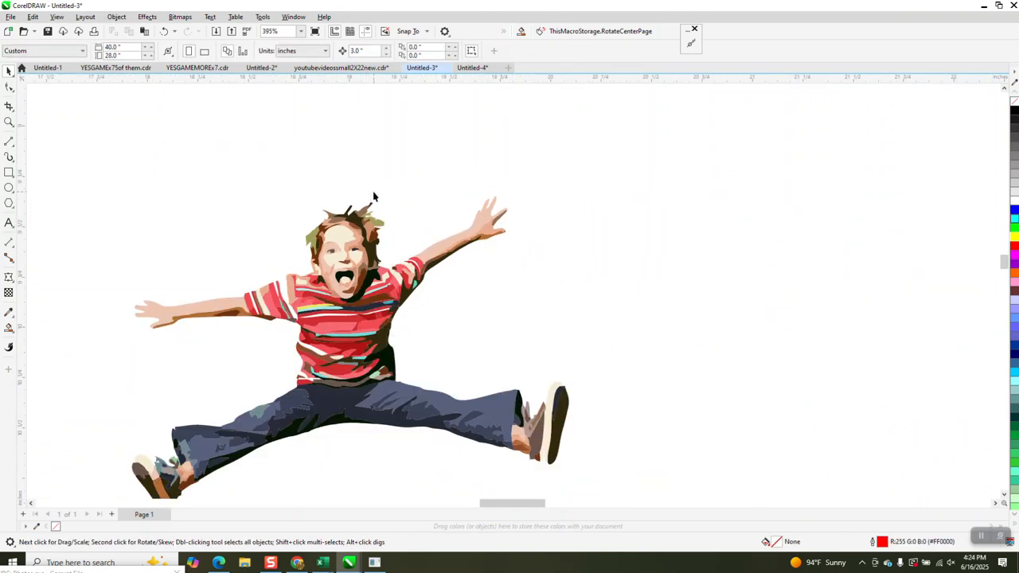
scroll(374, 195, down, 2)
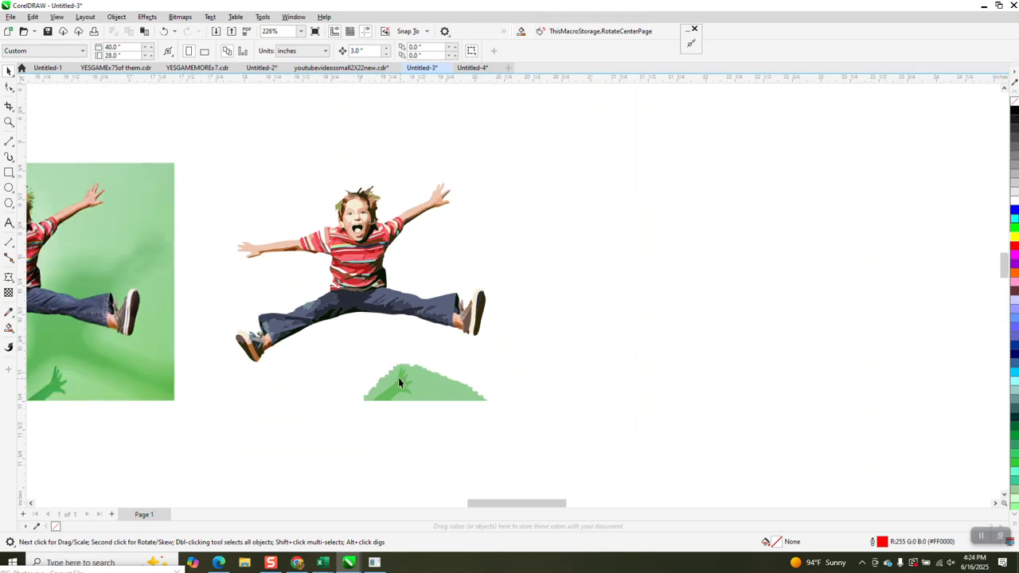
click(421, 391)
key(Delete)
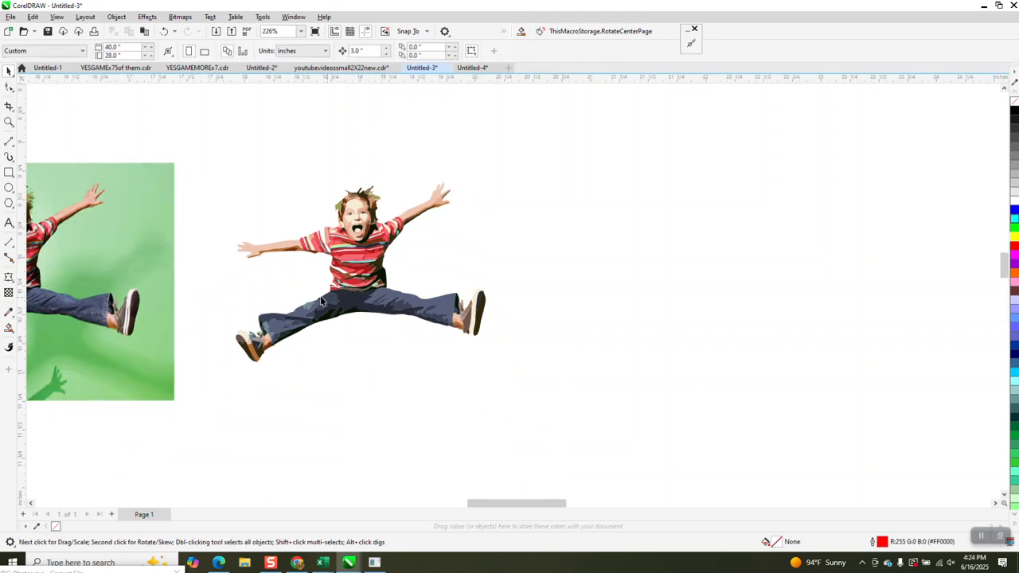
click(9, 172)
Step: Draw a rectangle around the traced boy, Smart Fill the surrounding area blue, and move it 3 inches right
mouse_move(210, 163)
mouse_down()
mouse_move(333, 335)
mouse_move(509, 384)
mouse_up()
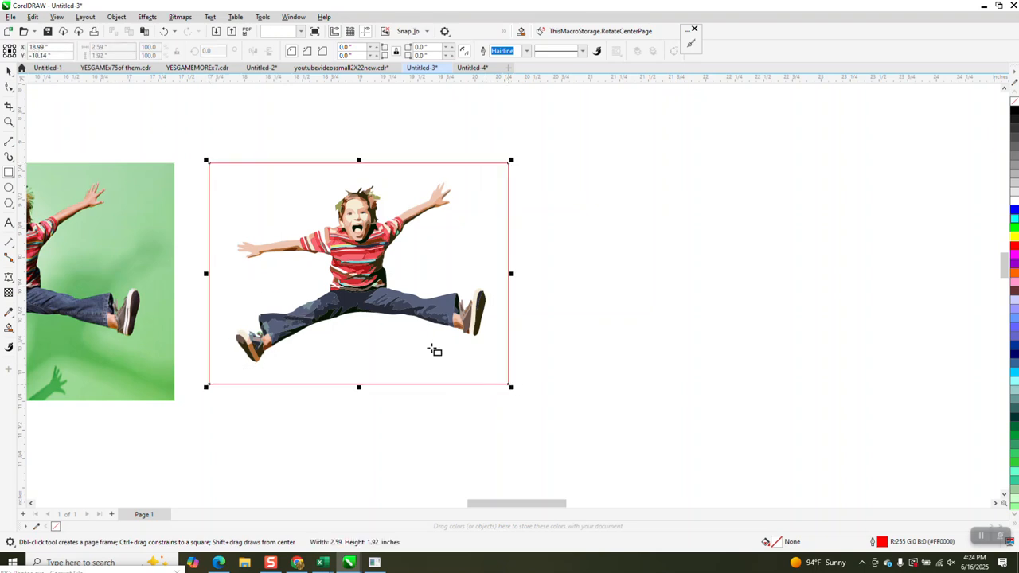
click(10, 329)
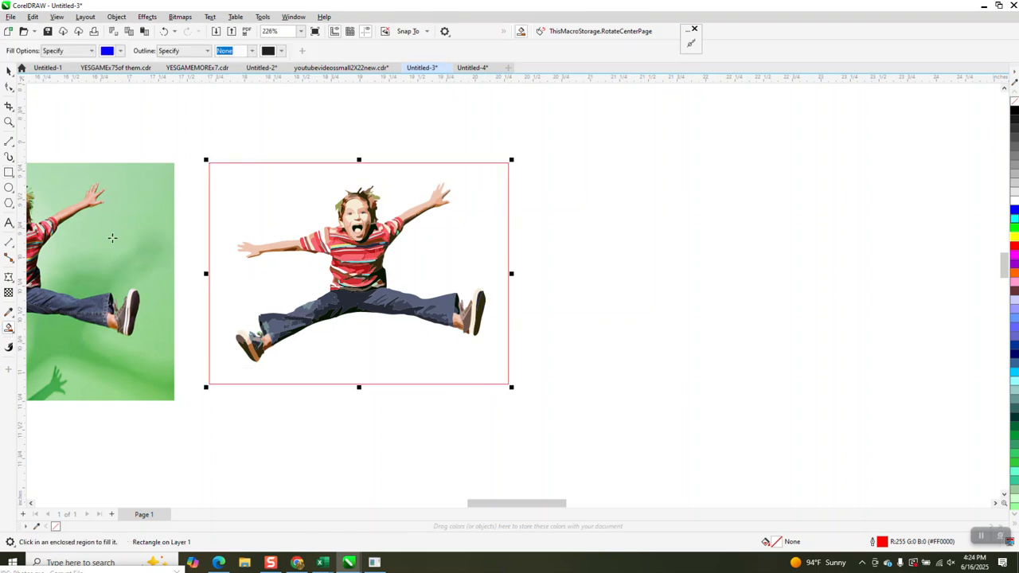
click(293, 200)
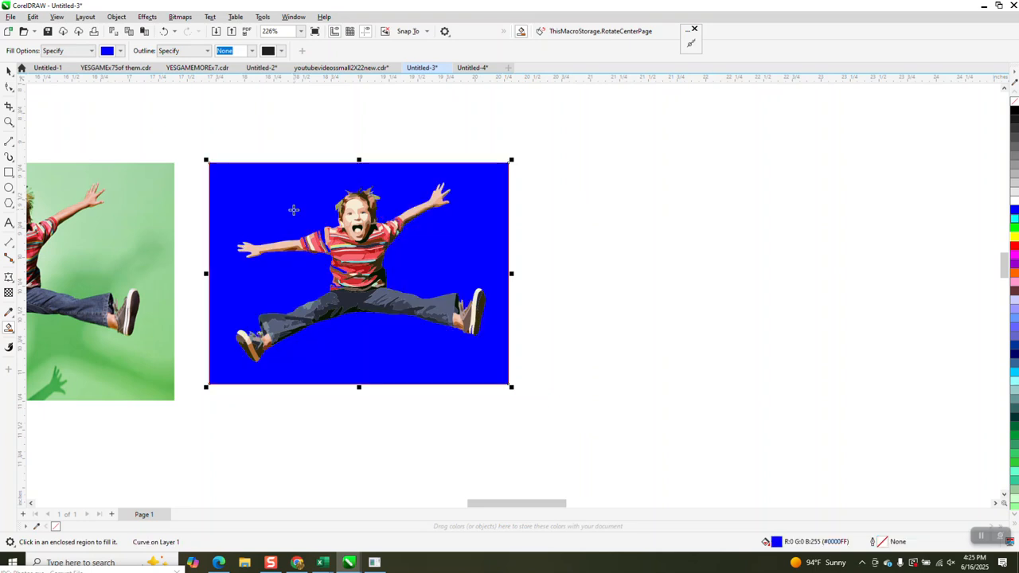
key(Right)
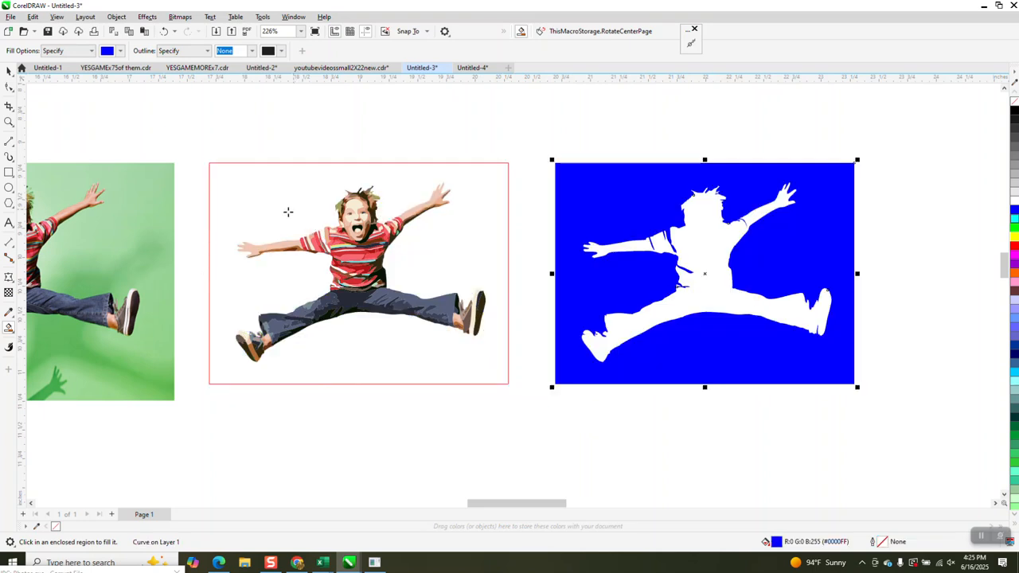
click(9, 71)
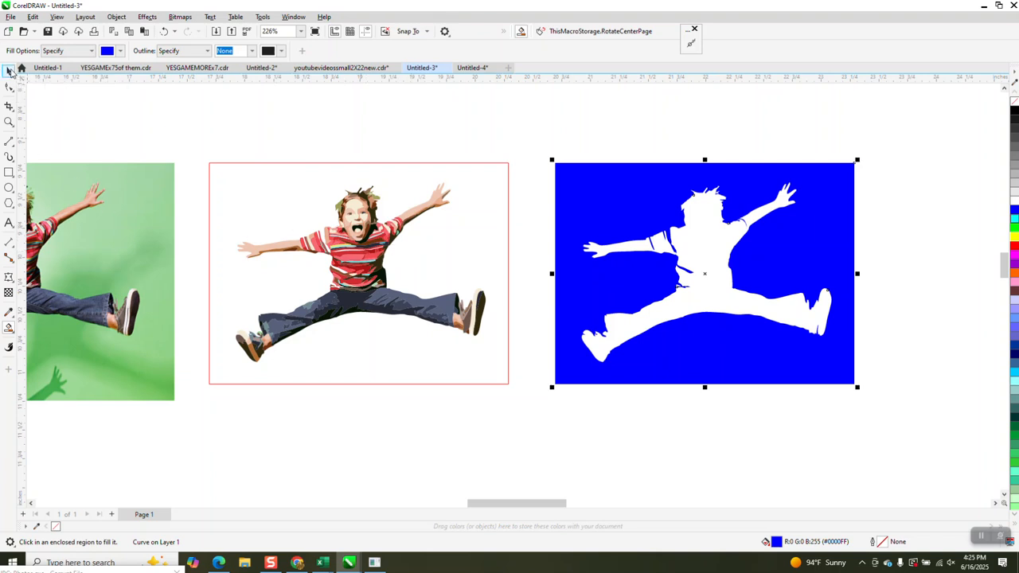
click(508, 215)
click(1014, 237)
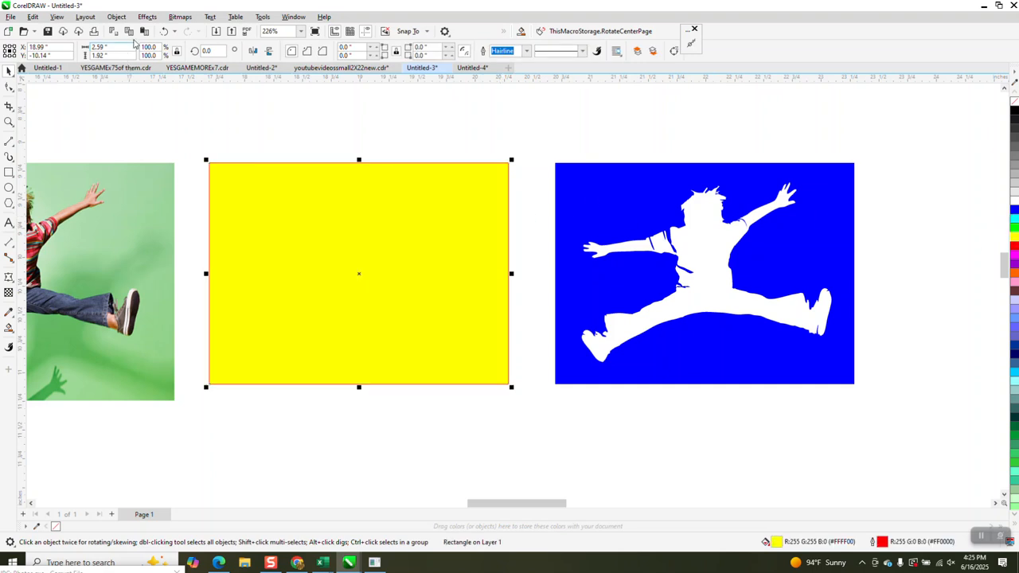
click(116, 16)
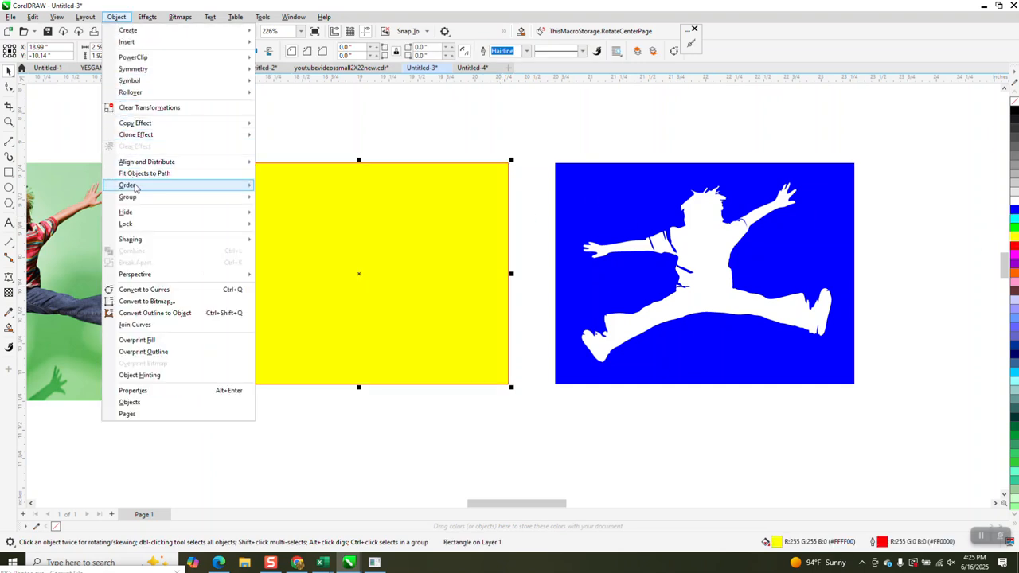
mouse_move(135, 186)
click(280, 205)
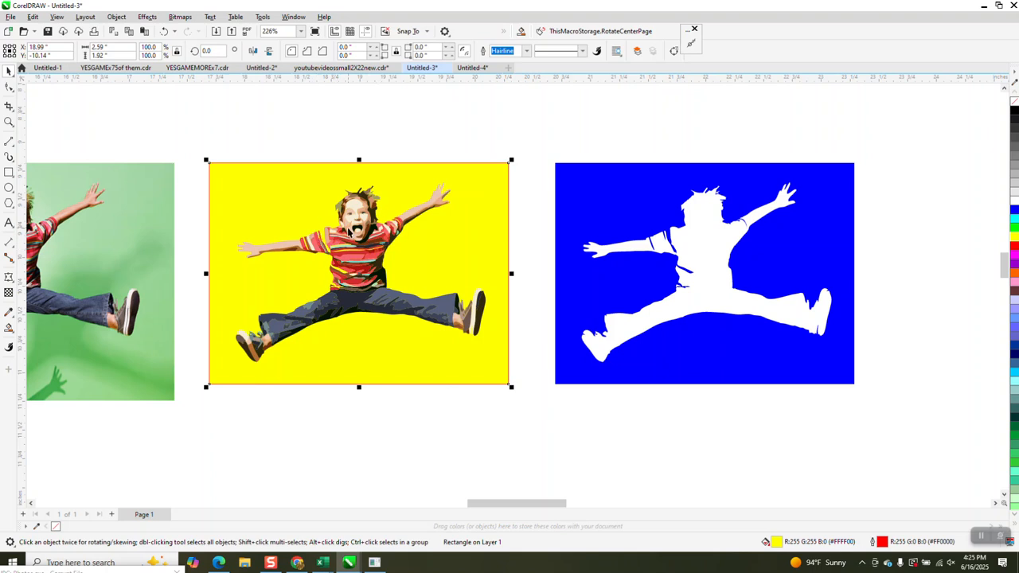
click(164, 32)
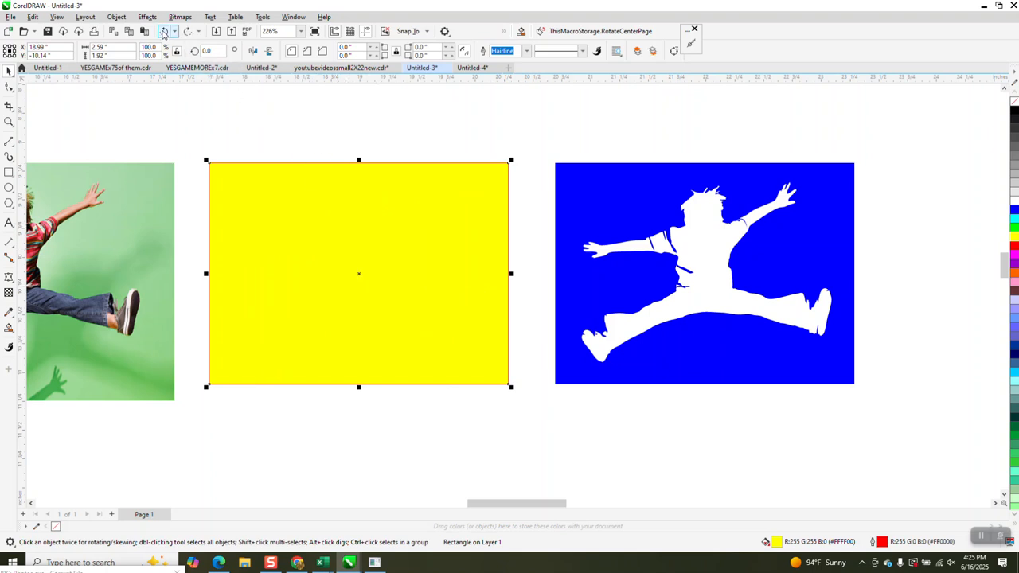
click(164, 32)
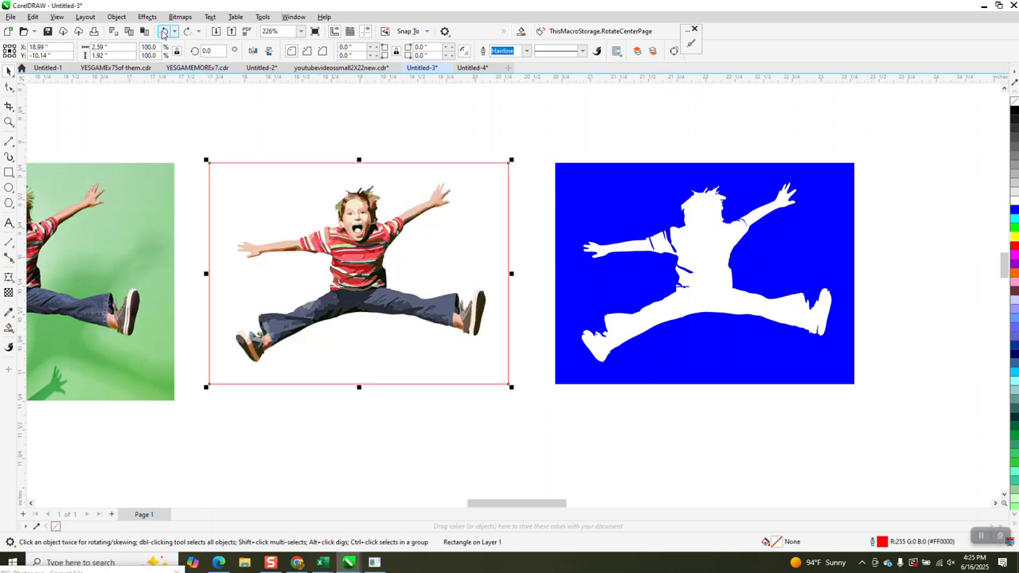
Step: Remove the blue fill from the silhouette cutout and give it a black outline
click(768, 231)
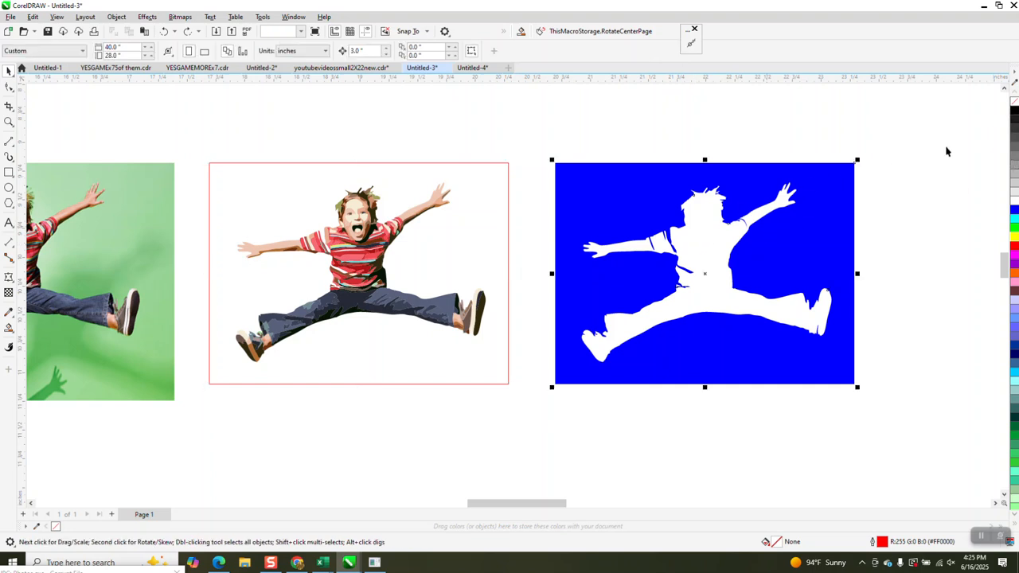
click(1015, 101)
right_click(1014, 111)
click(9, 122)
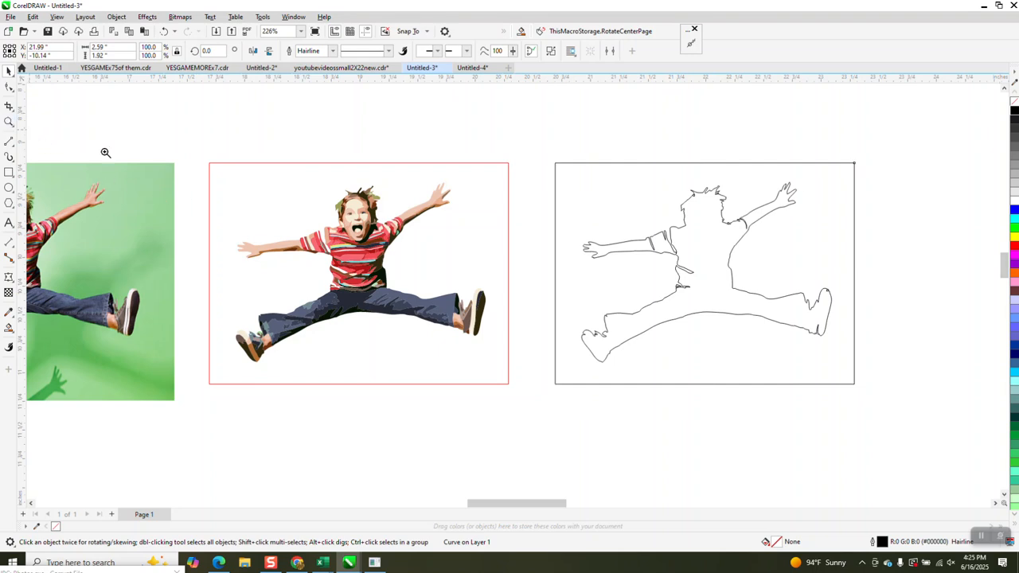
drag(724, 288, 724, 288)
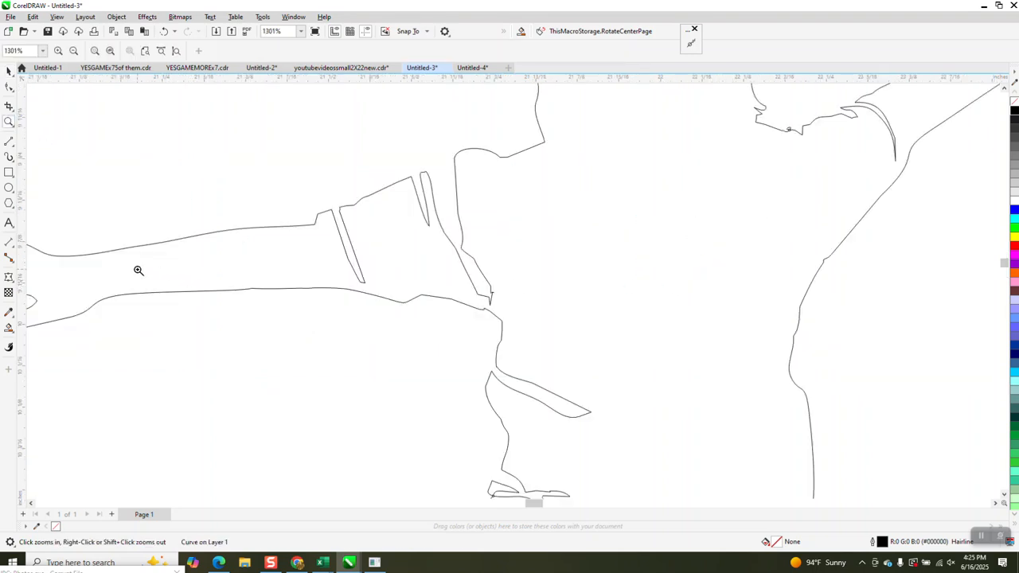
Step: Bridge the sleeve and shoulder gaps with short 2-Point lines
click(15, 150)
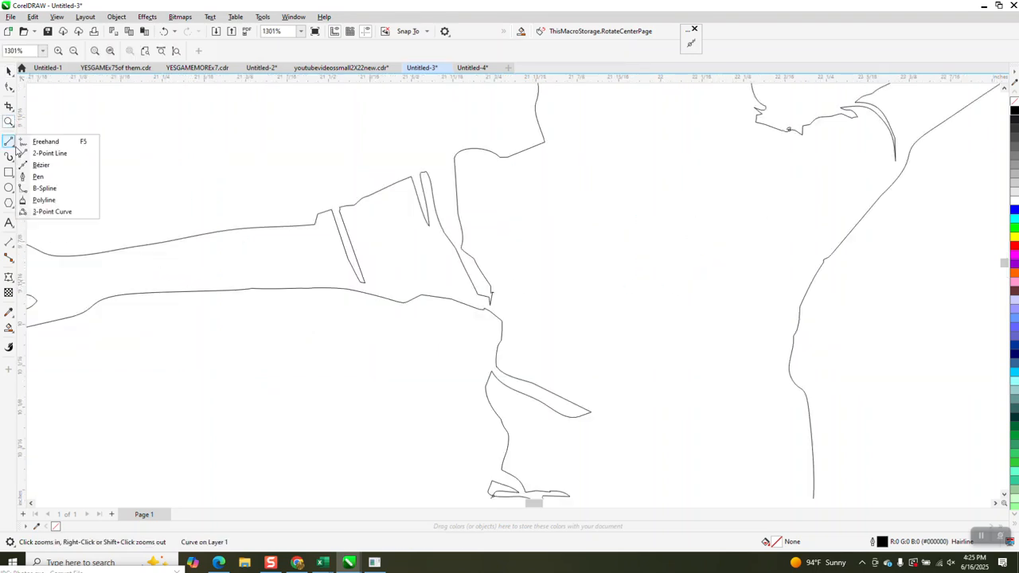
click(40, 154)
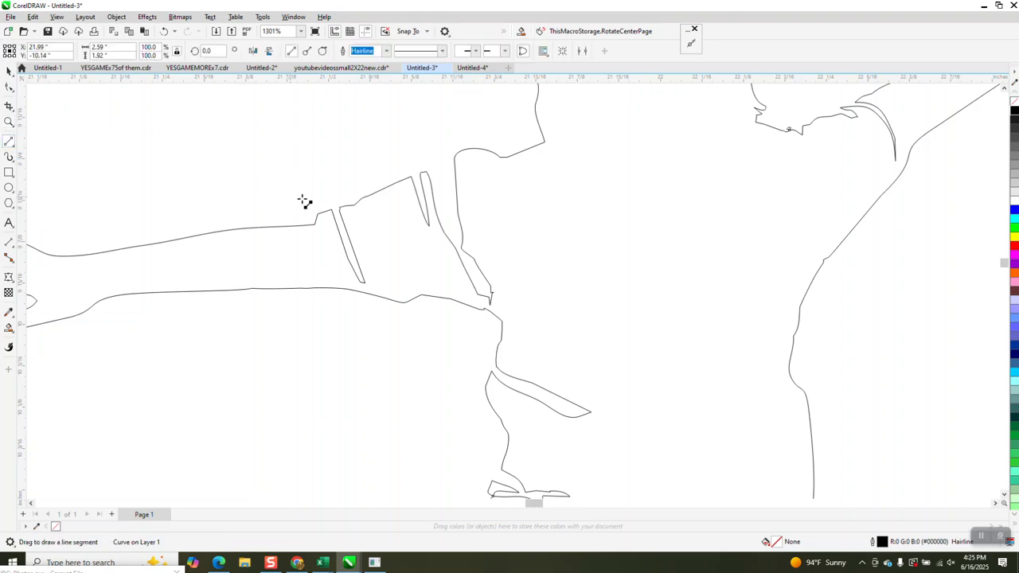
click(9, 121)
drag(611, 271, 611, 270)
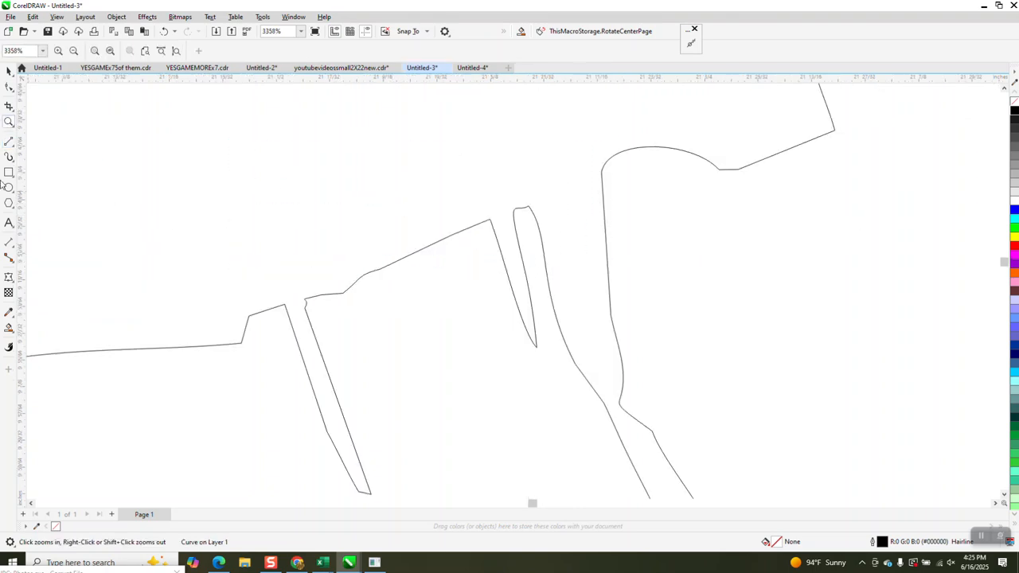
click(8, 141)
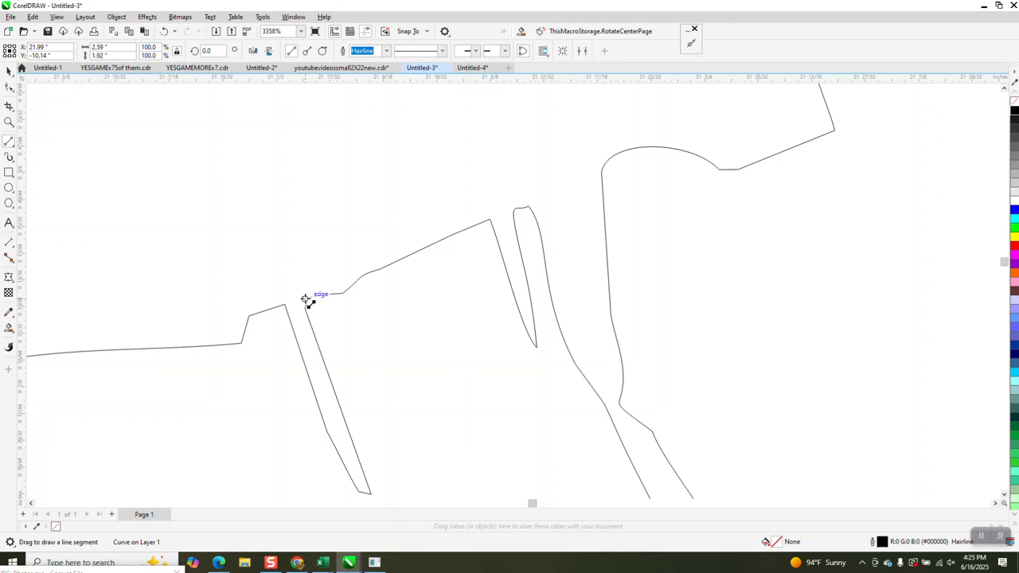
drag(305, 300, 285, 305)
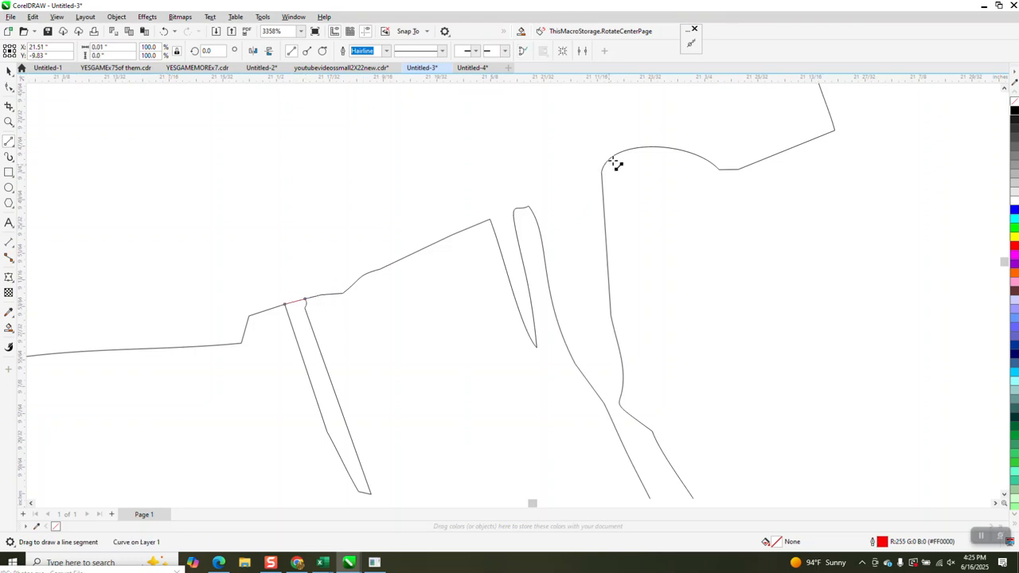
drag(606, 160, 491, 219)
scroll(234, 325, down, 4)
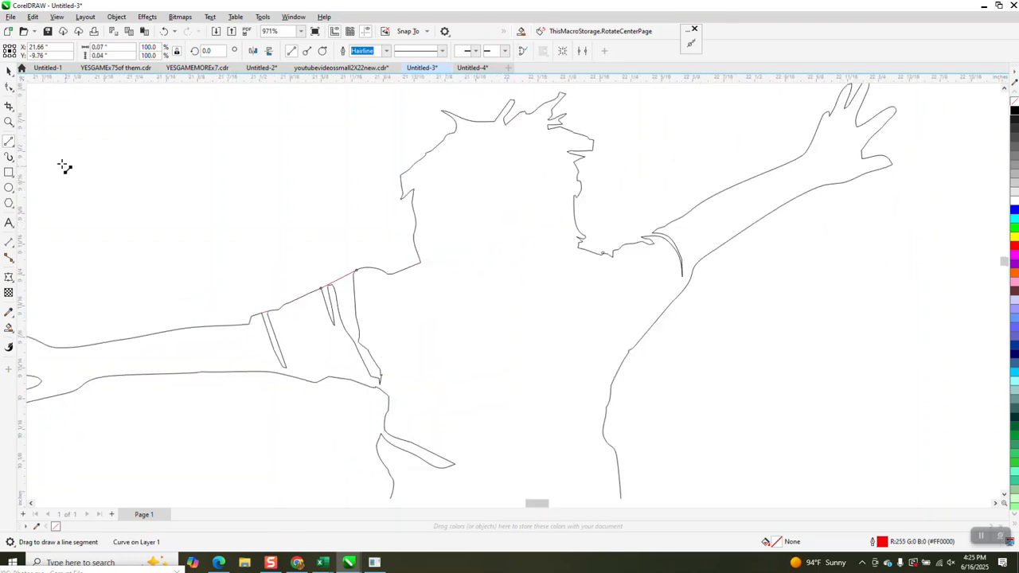
Step: Close the gap where the arm meets the shoulder with another straight line and inspect its nodes
click(10, 119)
drag(634, 204, 678, 280)
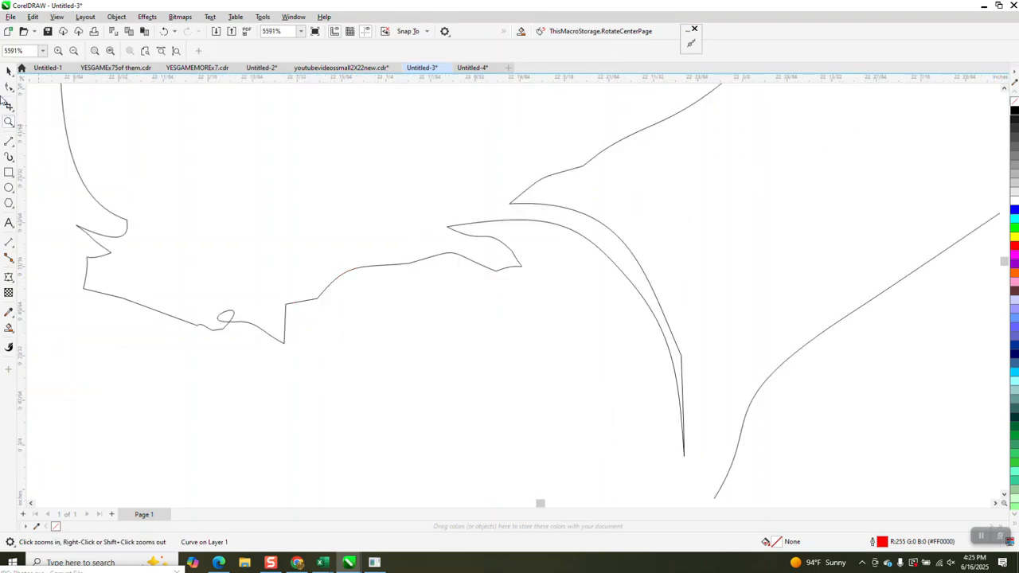
click(9, 141)
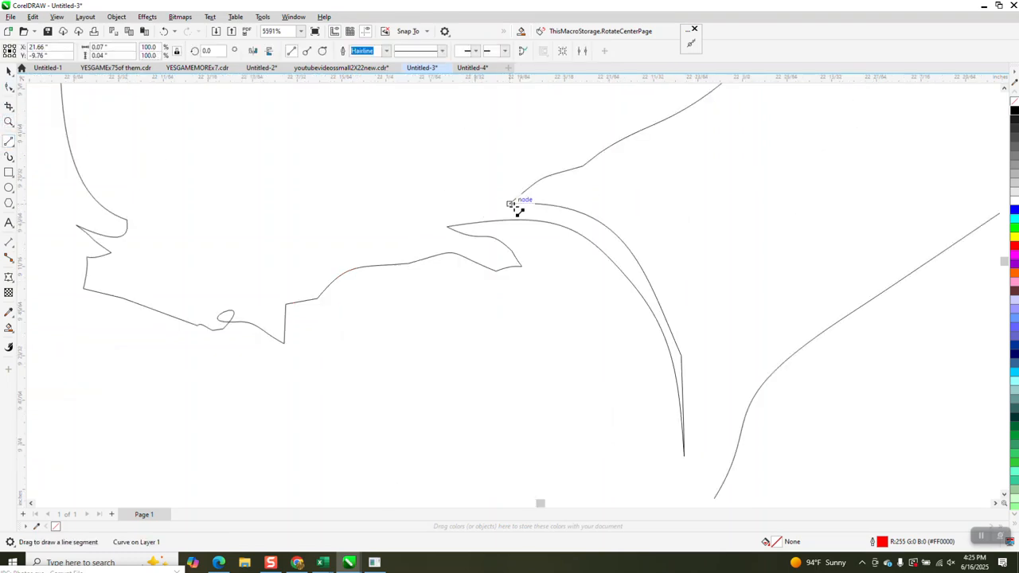
mouse_move(516, 203)
mouse_down()
mouse_move(455, 223)
mouse_move(401, 264)
mouse_up()
scroll(364, 231, down, 2)
scroll(364, 231, down, 6)
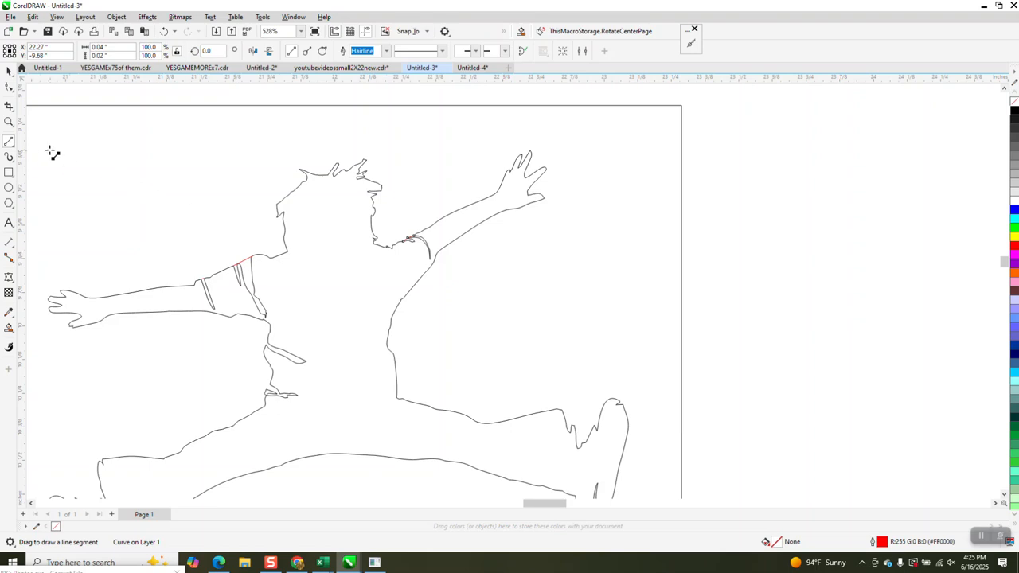
click(9, 122)
drag(426, 270, 424, 273)
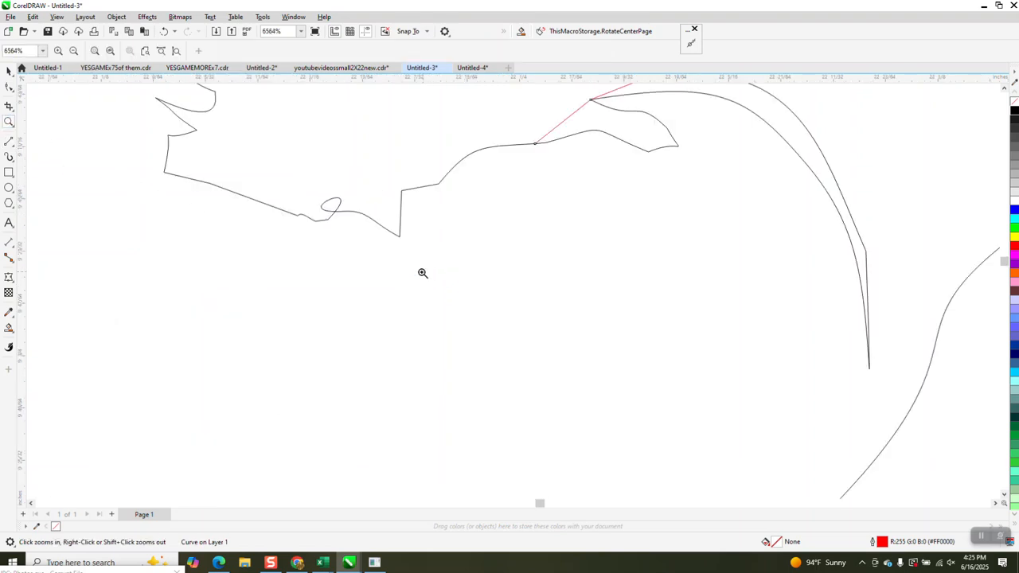
scroll(416, 273, down, 2)
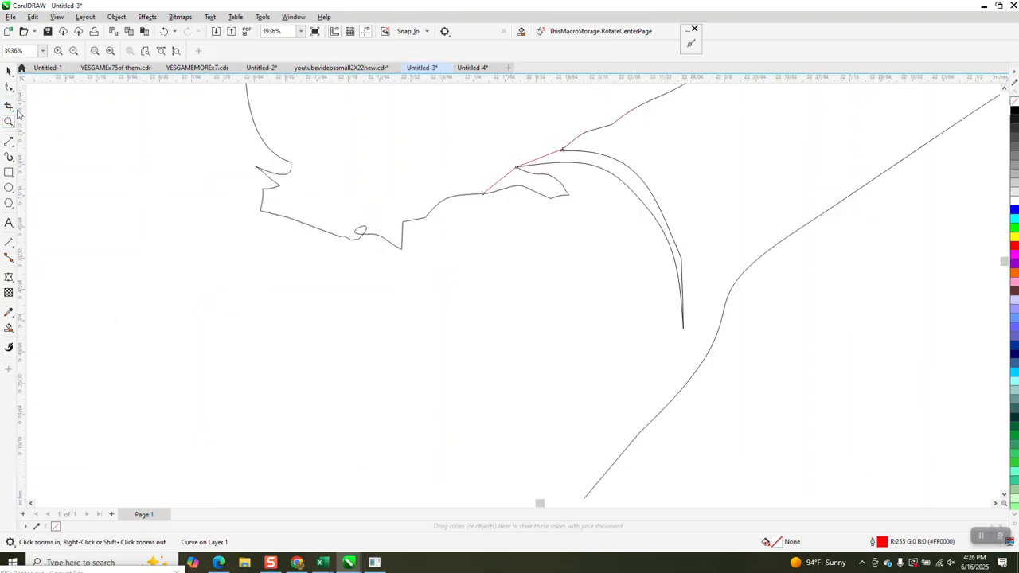
click(8, 86)
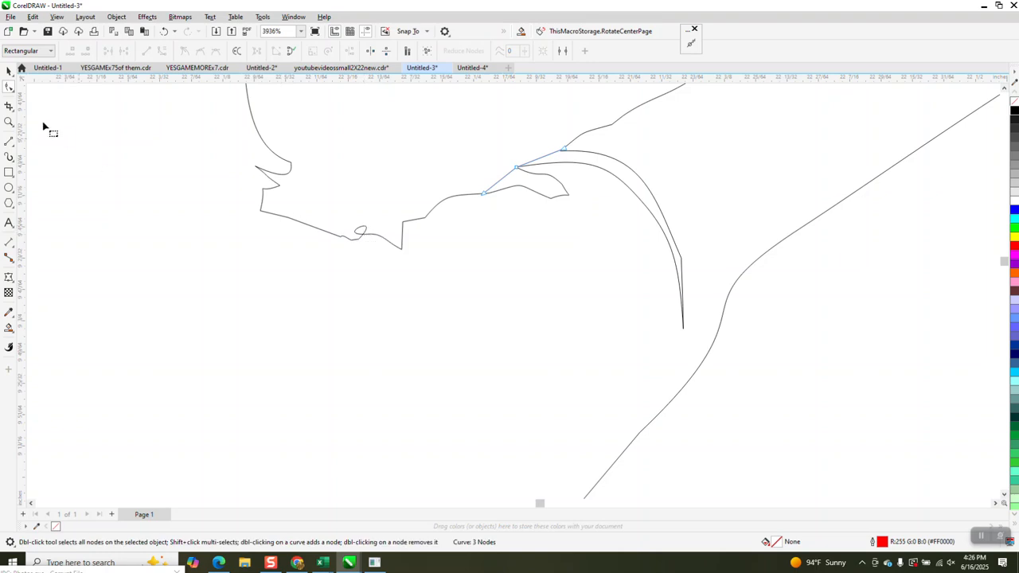
Step: Choose Virtual Segment Delete, then draw 2-Point lines closing the waist-edge and lower-leg gaps
click(16, 113)
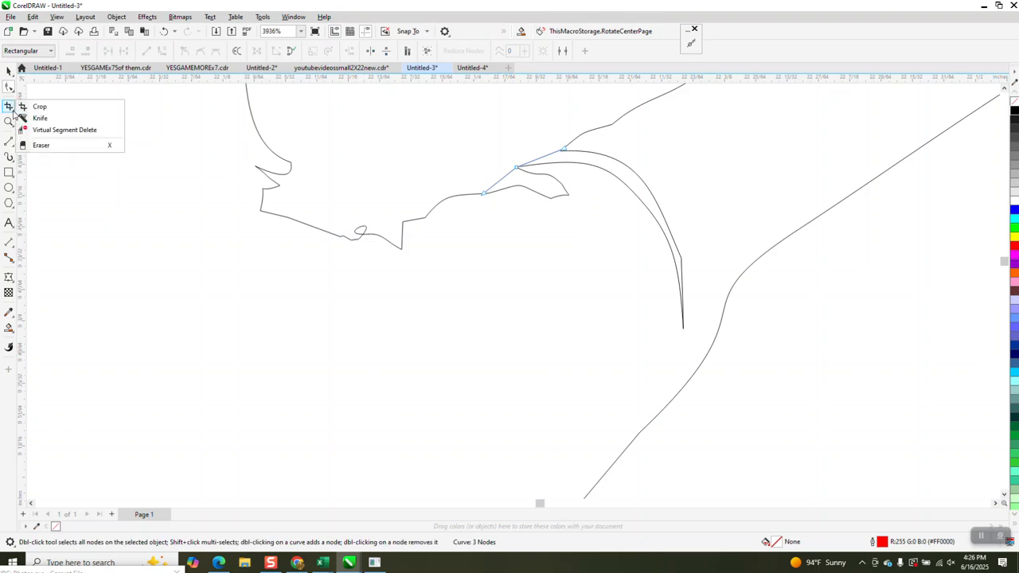
click(63, 130)
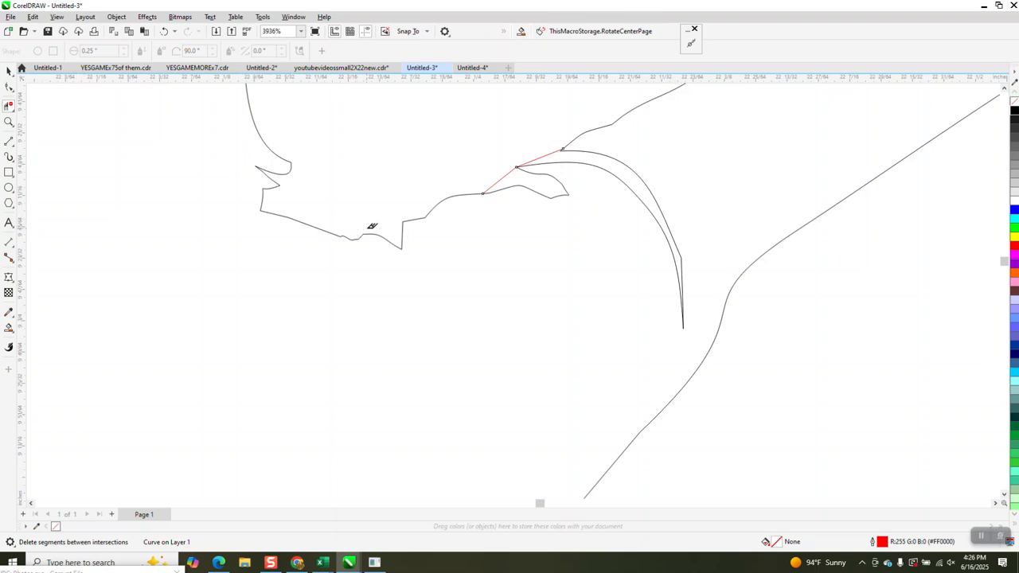
scroll(371, 226, down, 5)
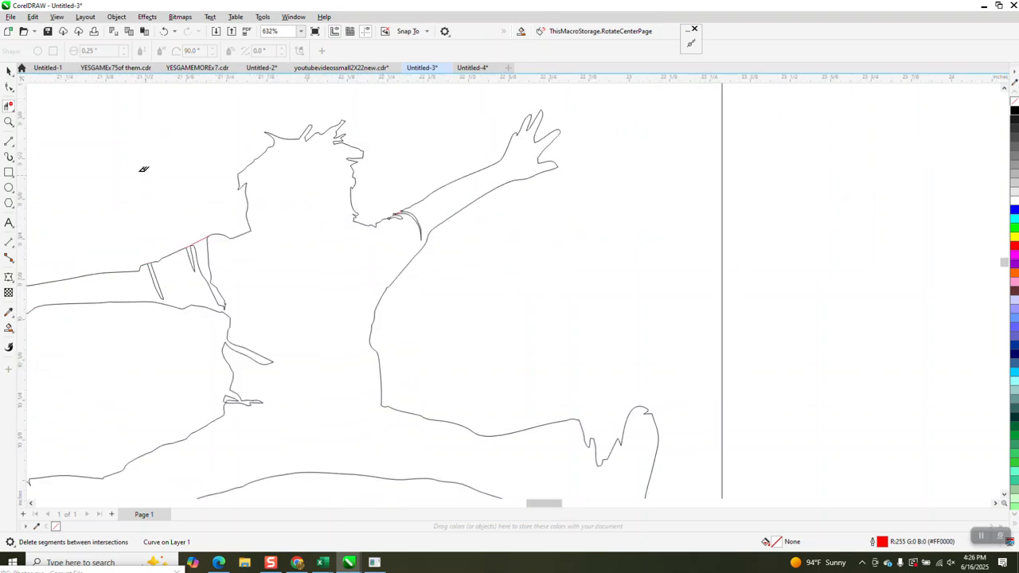
click(6, 121)
drag(200, 323, 342, 411)
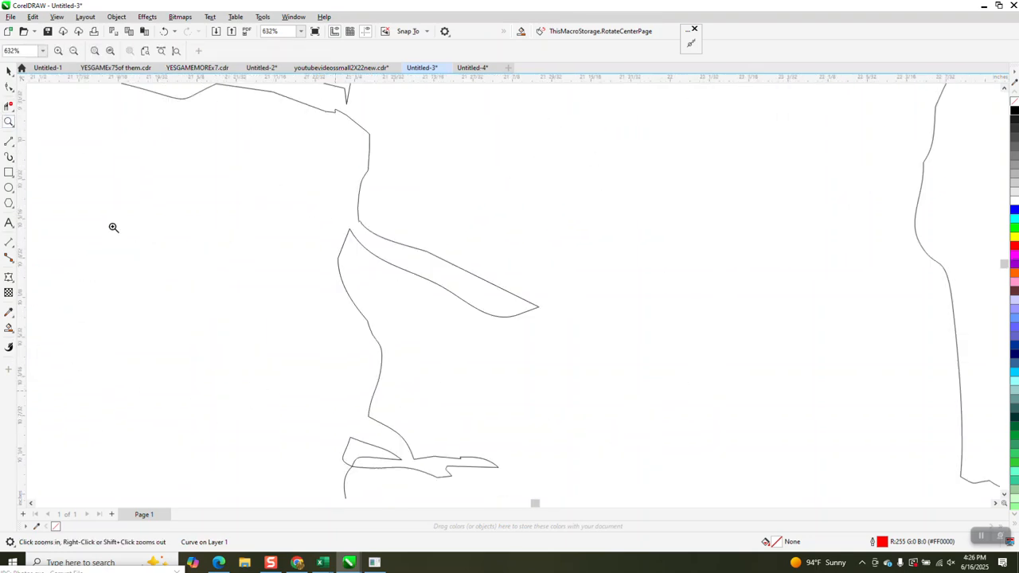
click(14, 148)
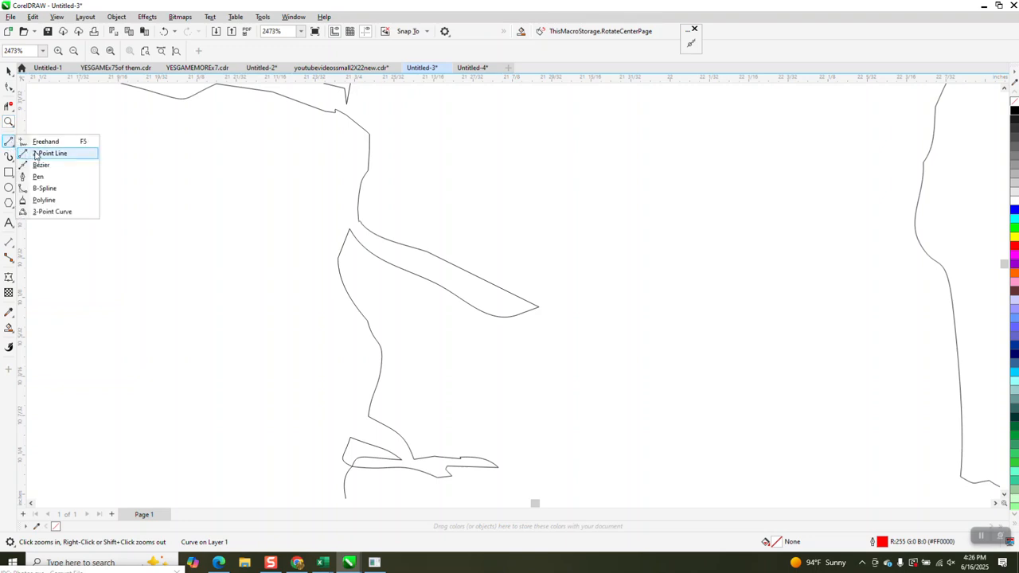
click(39, 154)
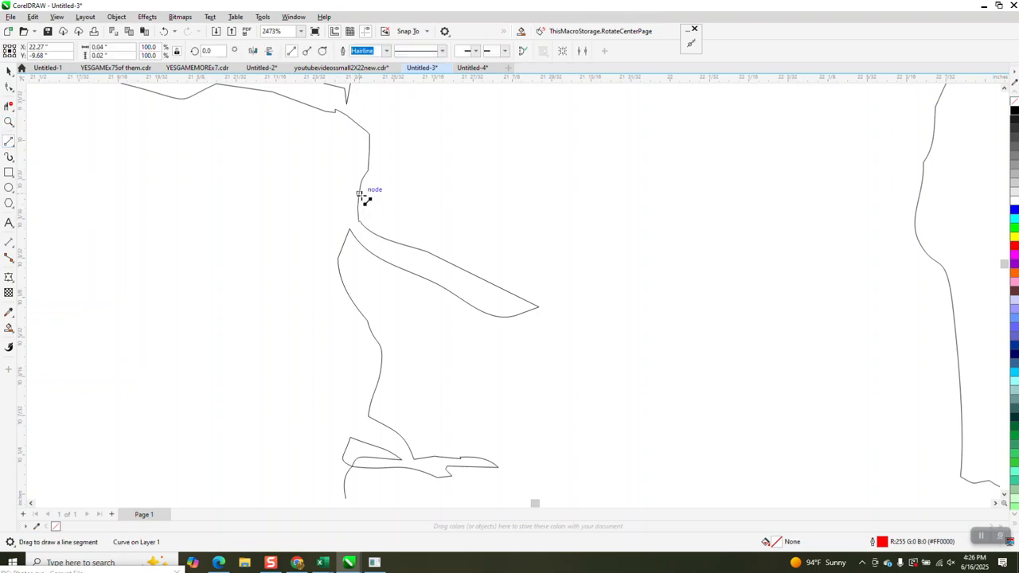
drag(358, 196, 350, 230)
drag(369, 417, 347, 437)
Step: Seal the gap at the foot's heel with a straight line and check the shirt edge
scroll(255, 391, down, 8)
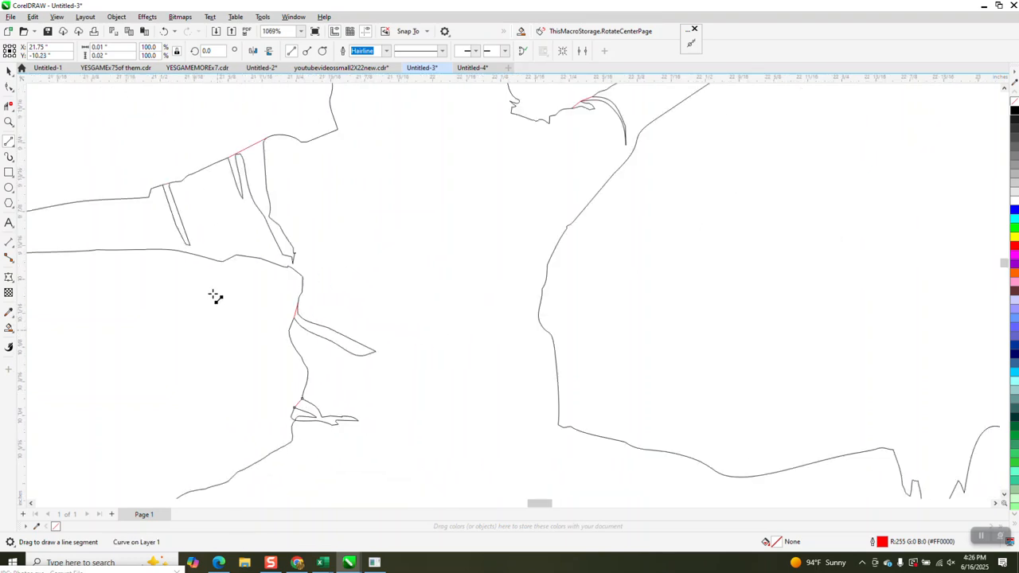
click(8, 122)
drag(532, 449, 531, 449)
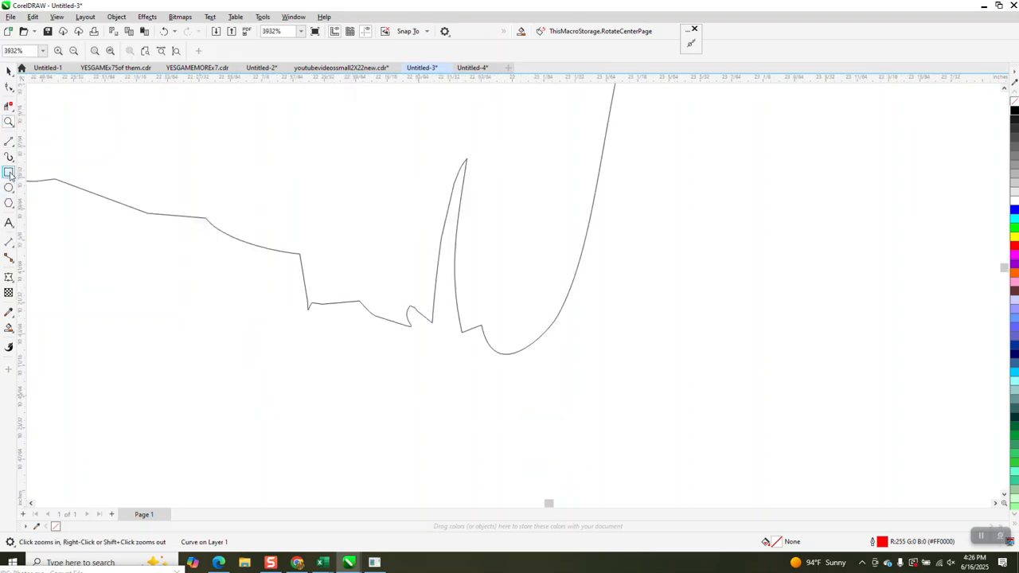
click(8, 141)
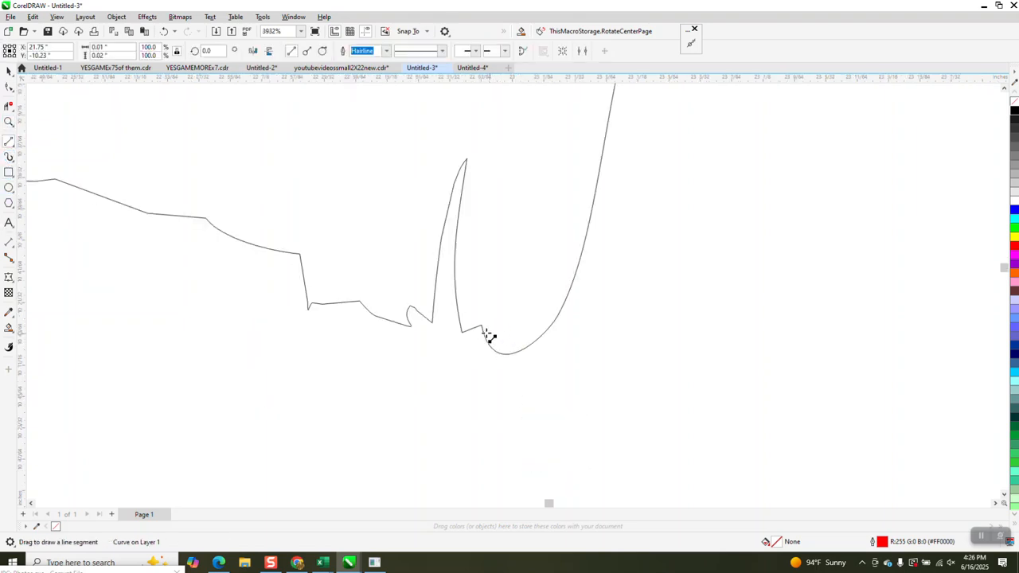
drag(482, 326, 410, 328)
scroll(478, 352, down, 5)
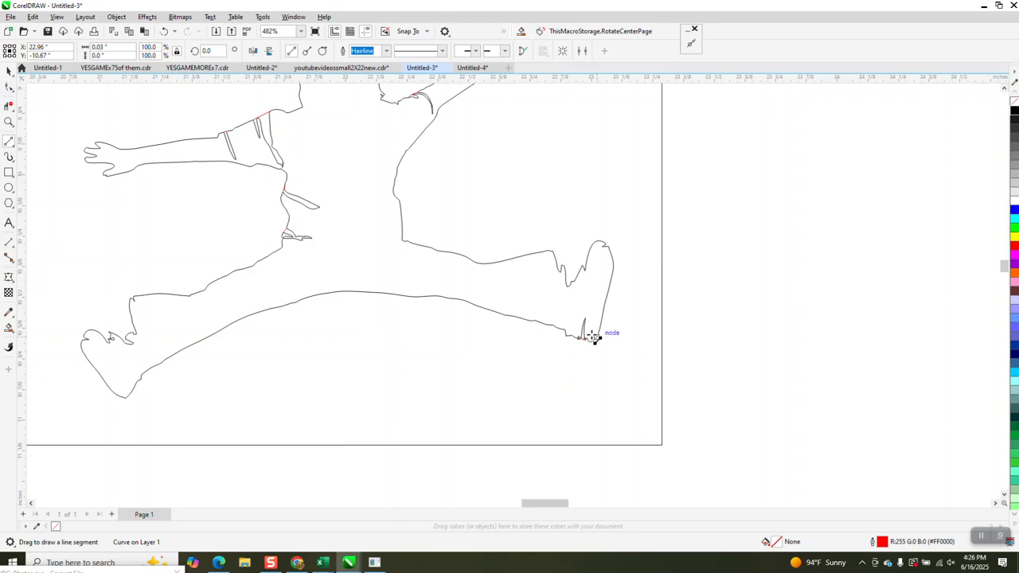
scroll(343, 334, down, 1)
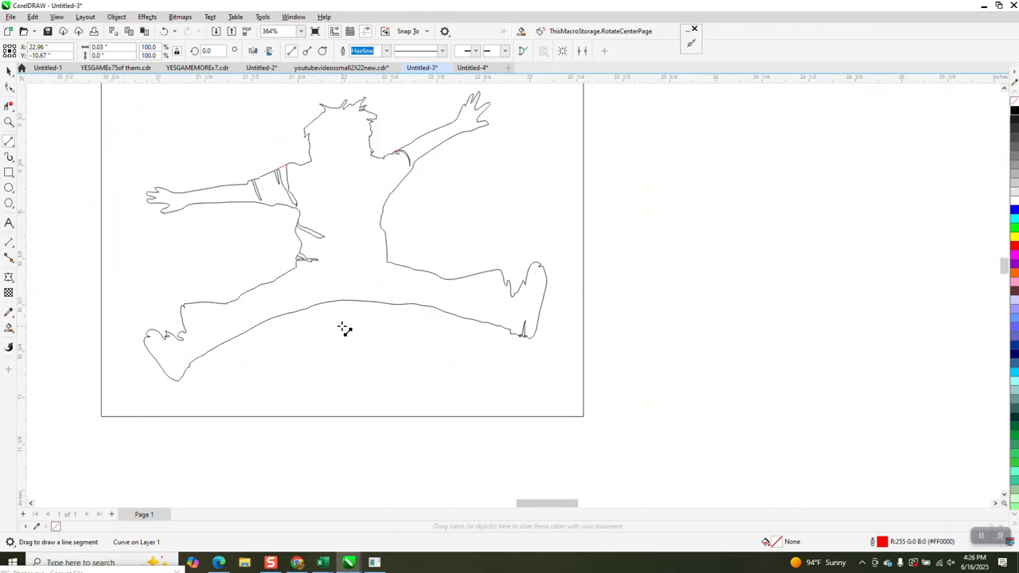
scroll(341, 322, down, 1)
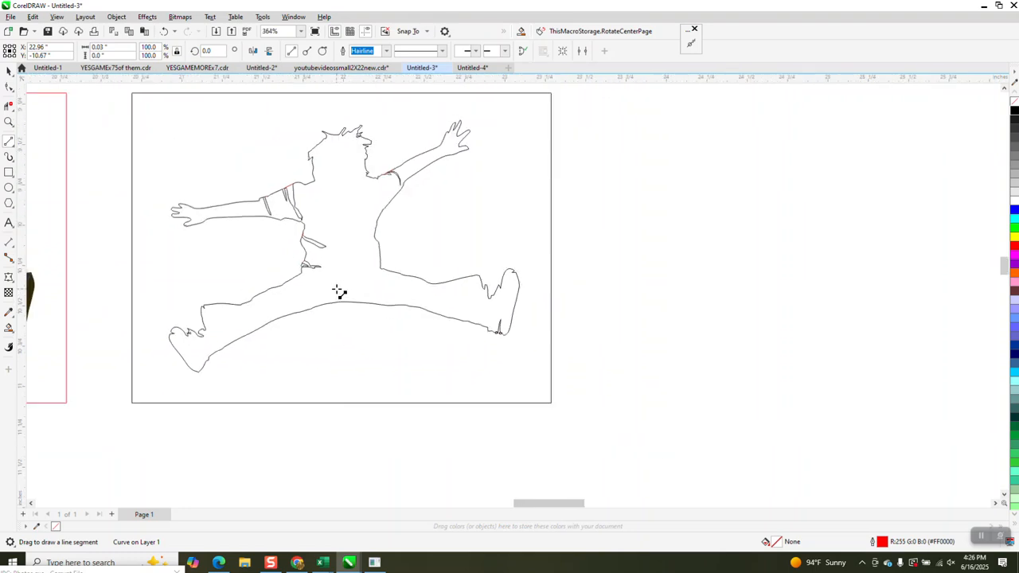
click(9, 124)
drag(277, 225, 343, 287)
scroll(354, 298, down, 3)
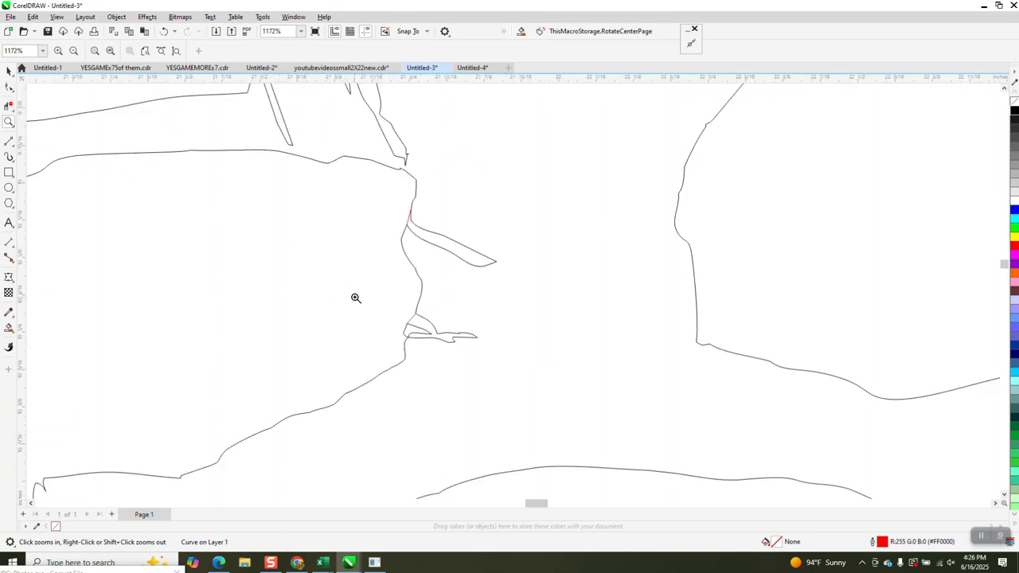
scroll(280, 301, down, 3)
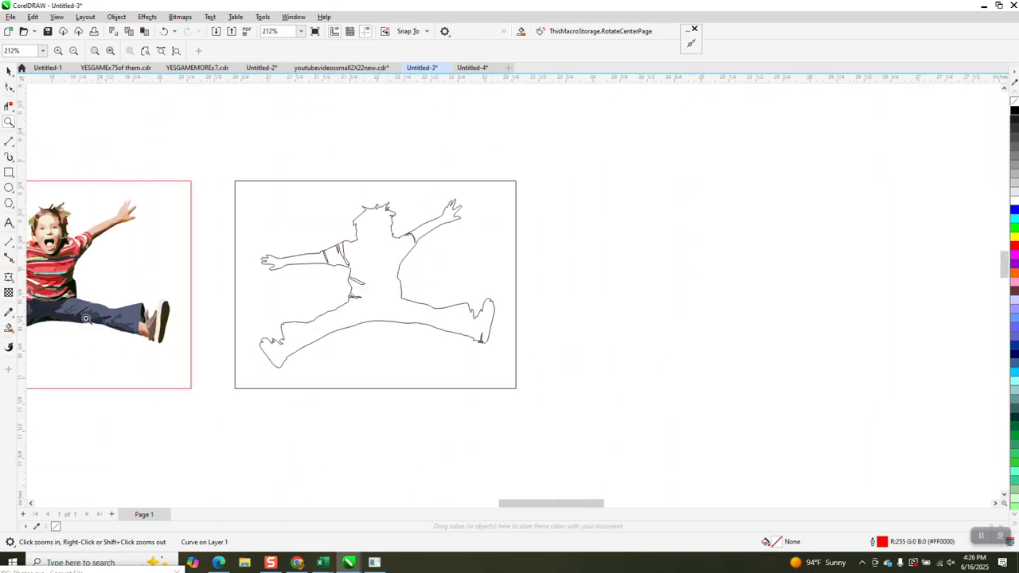
Step: Smart Fill the jumping figure black, moving the blue surrounding fill aside
click(9, 327)
click(257, 193)
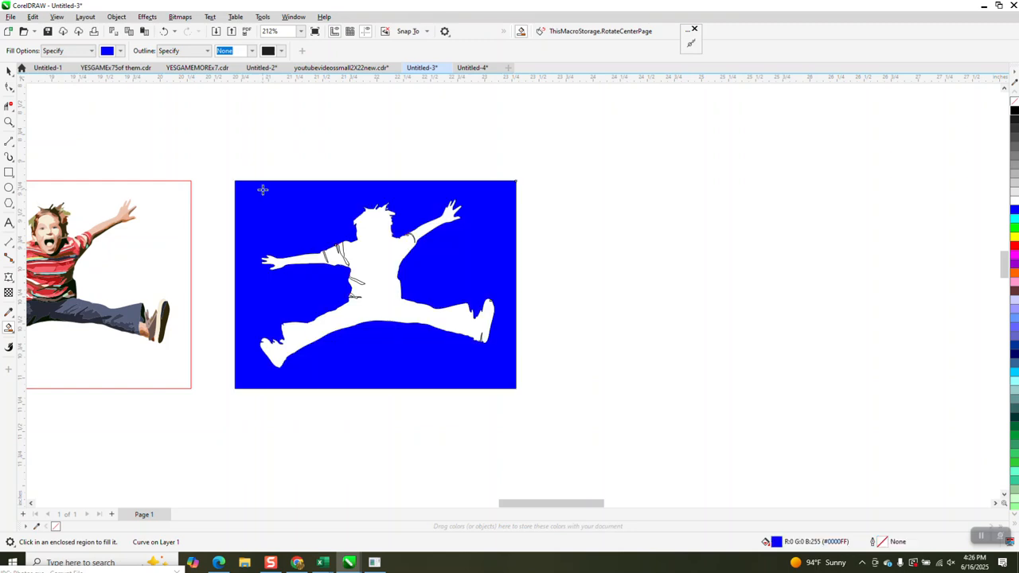
key(Right)
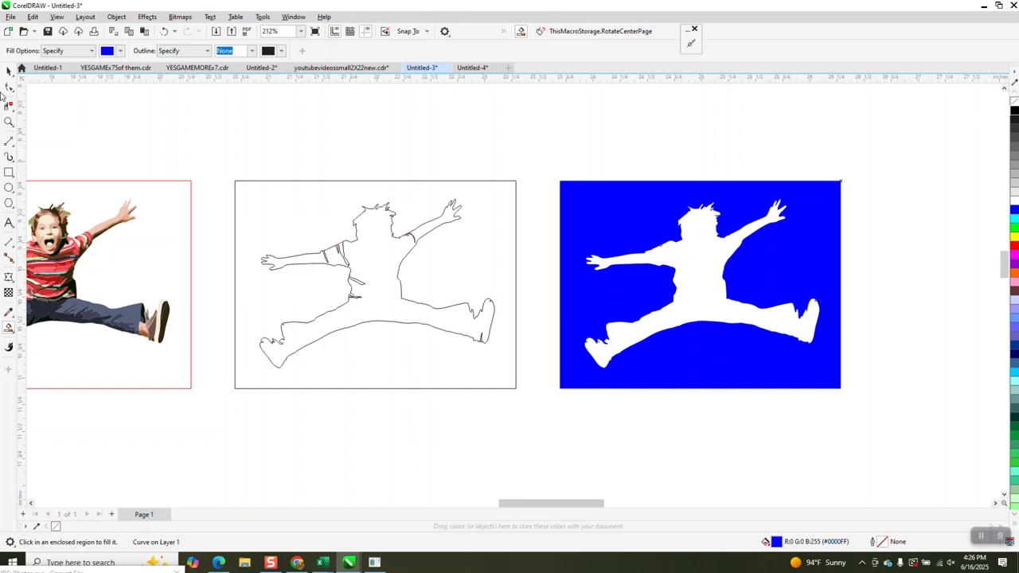
click(120, 51)
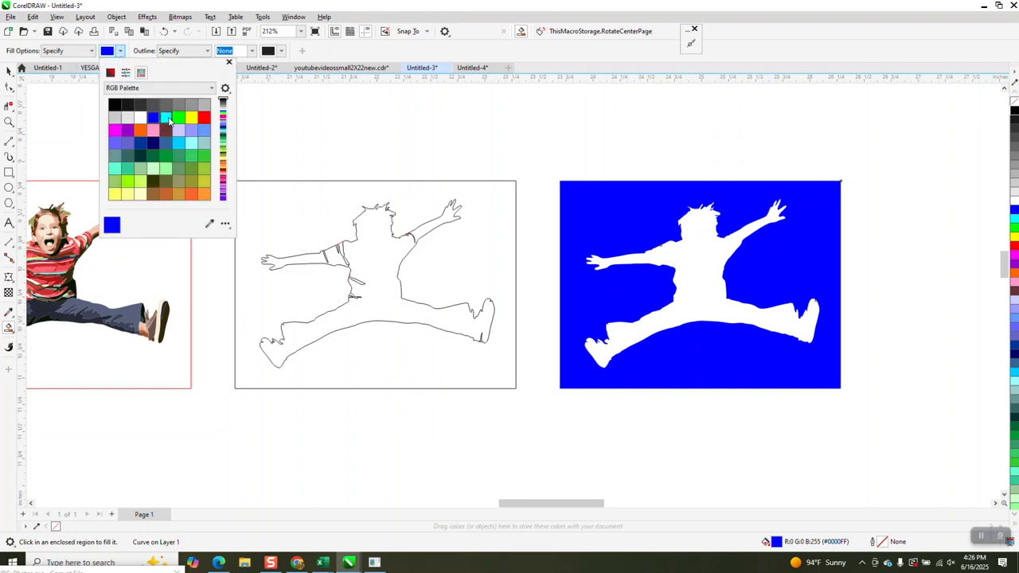
click(114, 105)
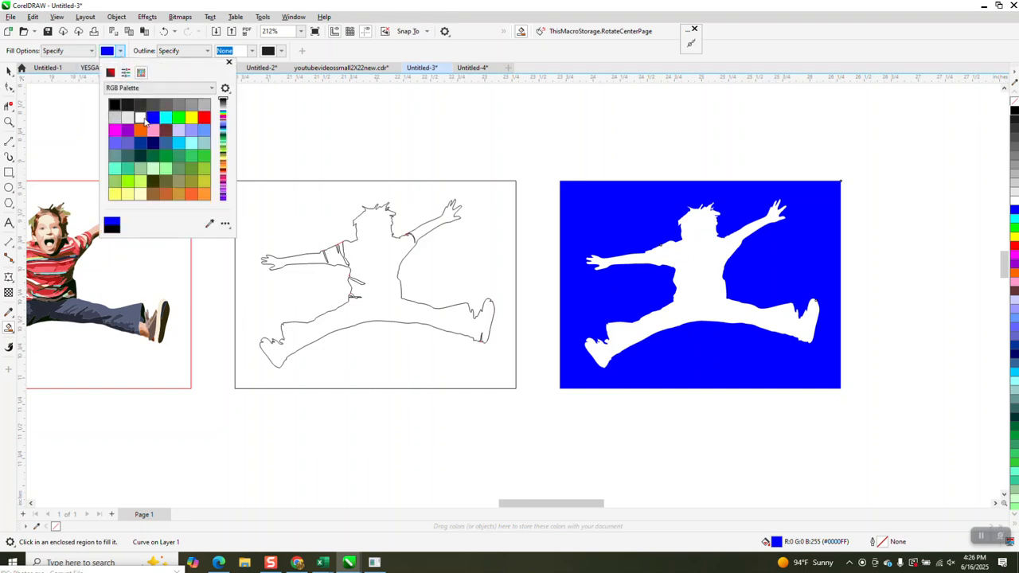
click(714, 257)
Step: Nudge the black silhouette left onto the first green photo
scroll(768, 270, down, 3)
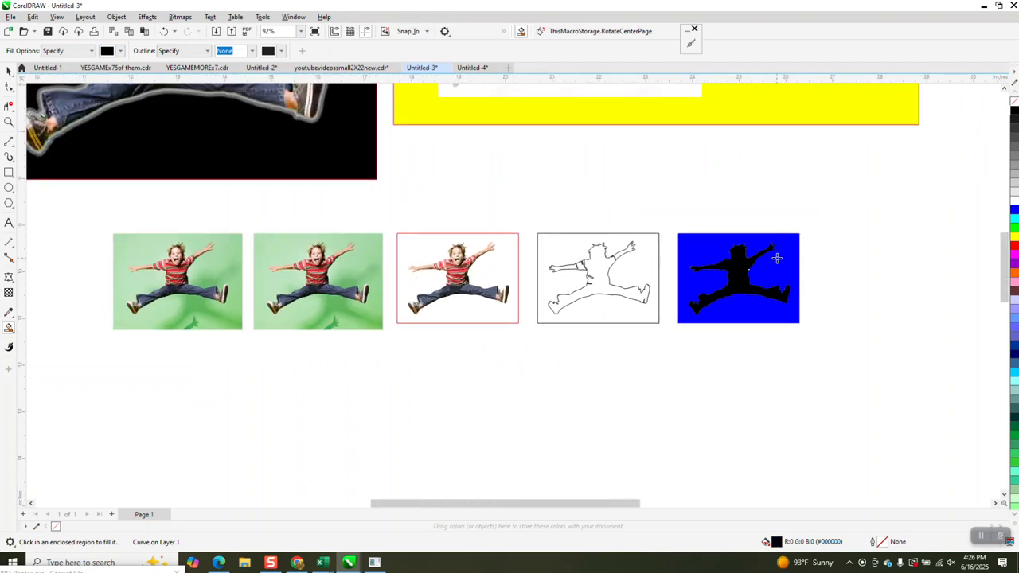
scroll(777, 258, down, 1)
key(Left)
key(Left)
key(Left)
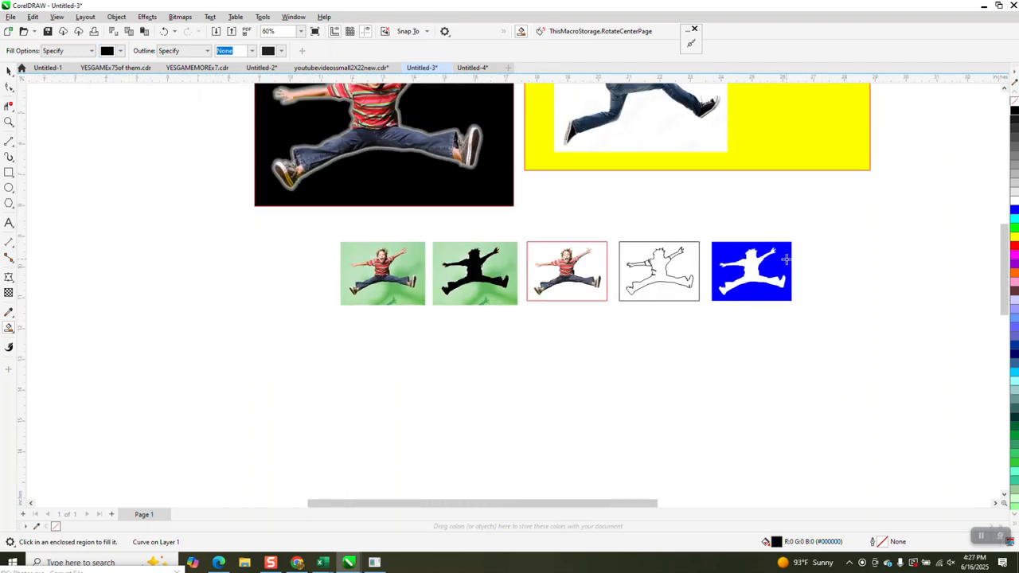
key(Left)
Step: Select the silhouette and green photo together and Intersect them to cut out the boy
click(9, 122)
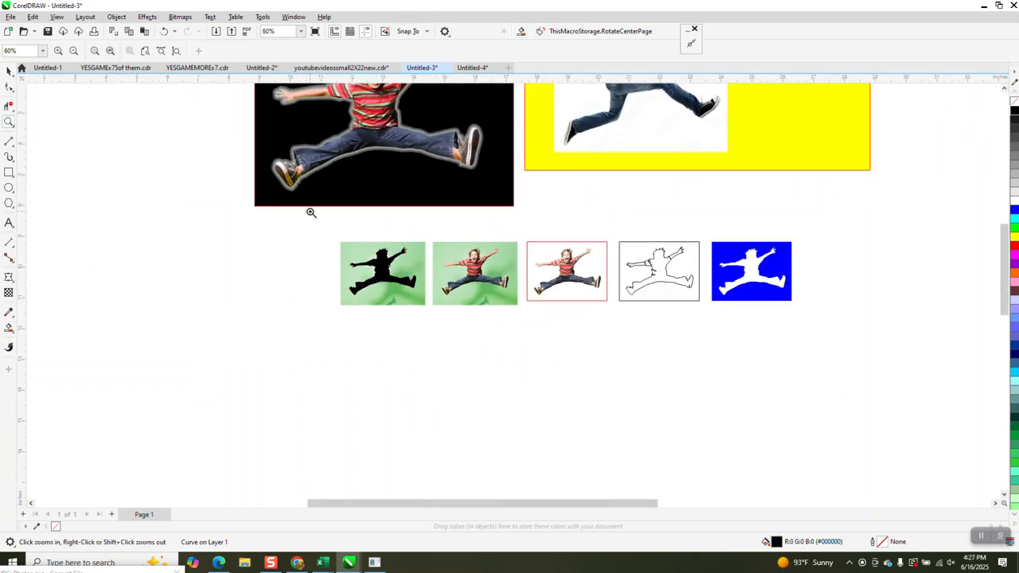
drag(465, 311, 505, 335)
click(9, 71)
drag(238, 145, 597, 431)
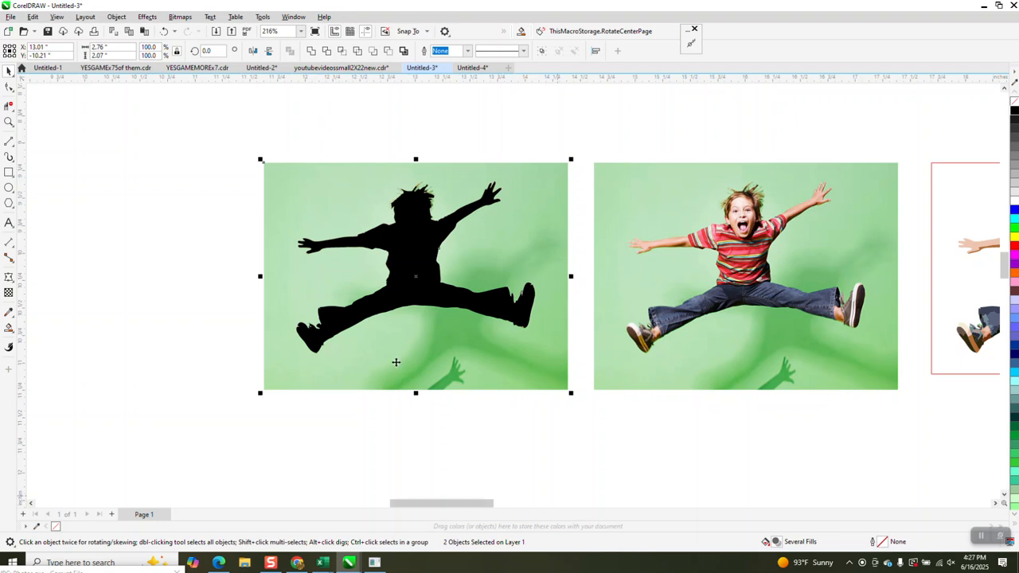
click(343, 52)
Step: Move the silhouette left and give it no fill with a black hairline outline
scroll(726, 235, down, 2)
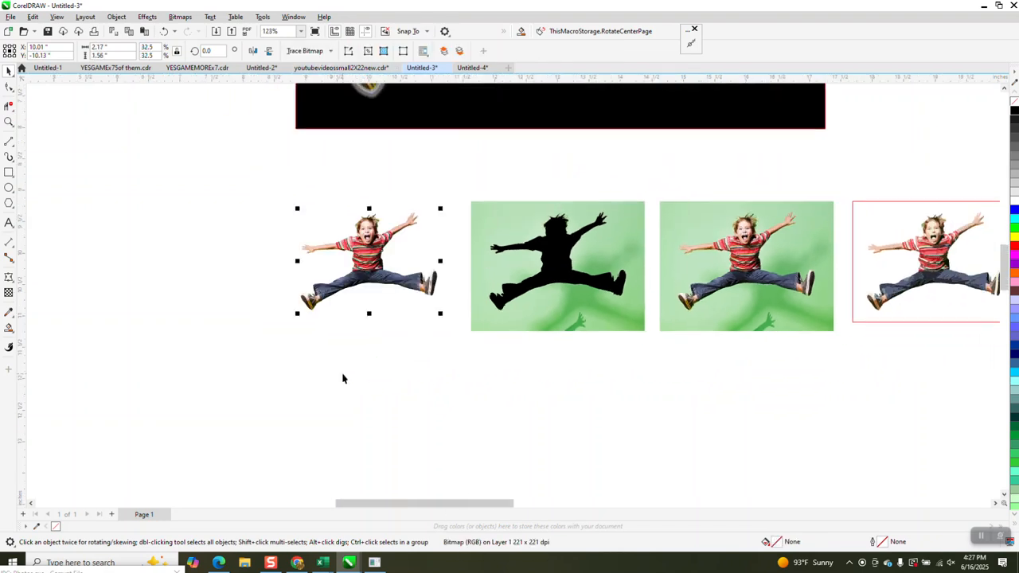
click(403, 195)
click(555, 248)
key(Left)
key(Left)
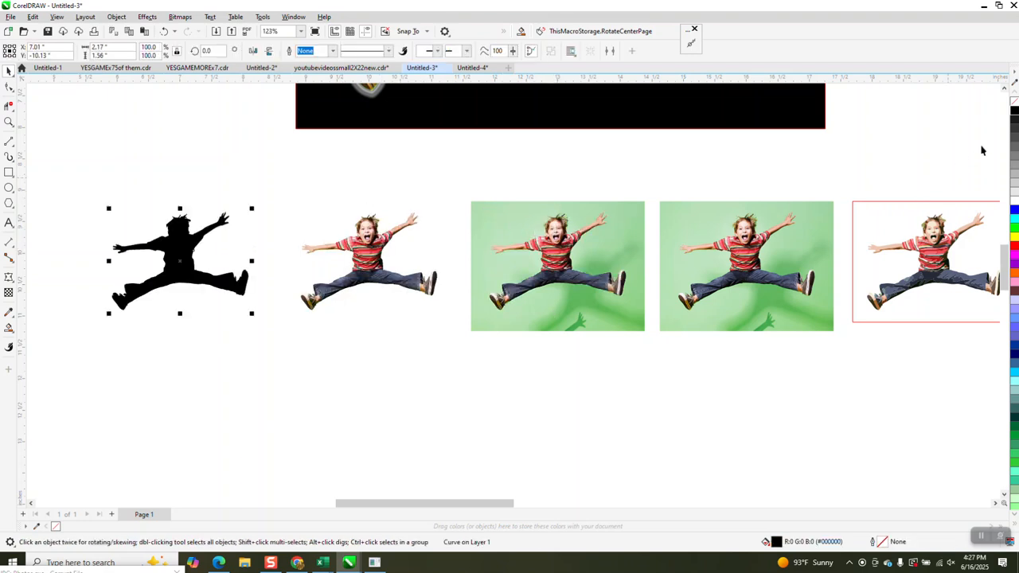
click(1015, 102)
right_click(1015, 110)
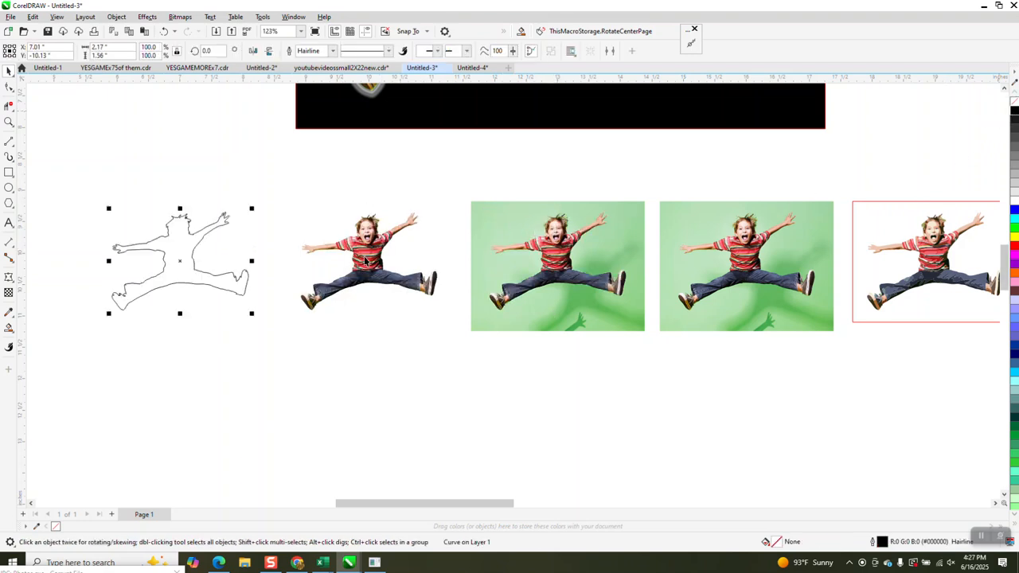
Step: Open Effects > Contour for the boy outline
click(9, 122)
drag(154, 200, 232, 252)
scroll(244, 234, down, 2)
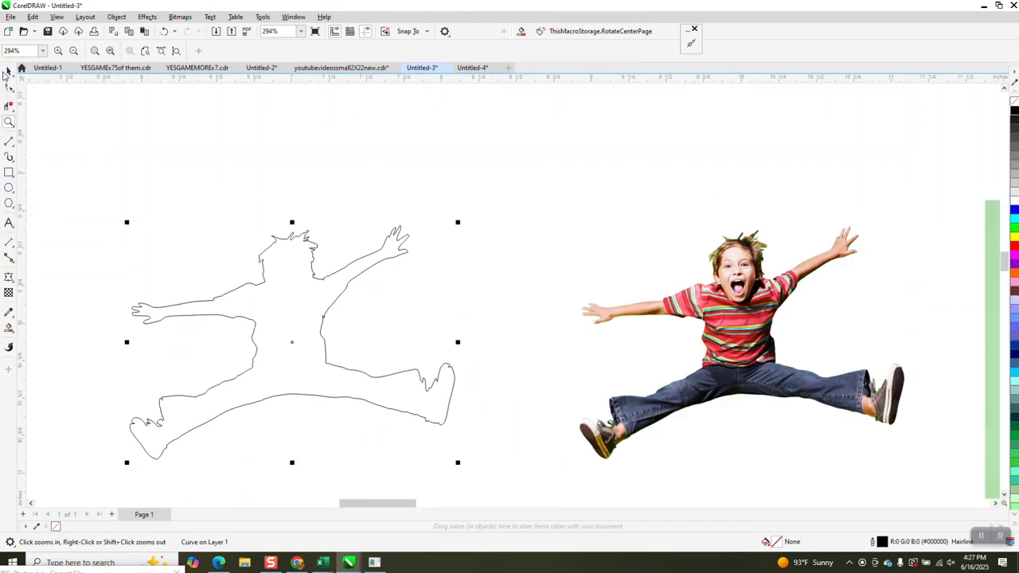
click(6, 72)
scroll(249, 256, down, 1)
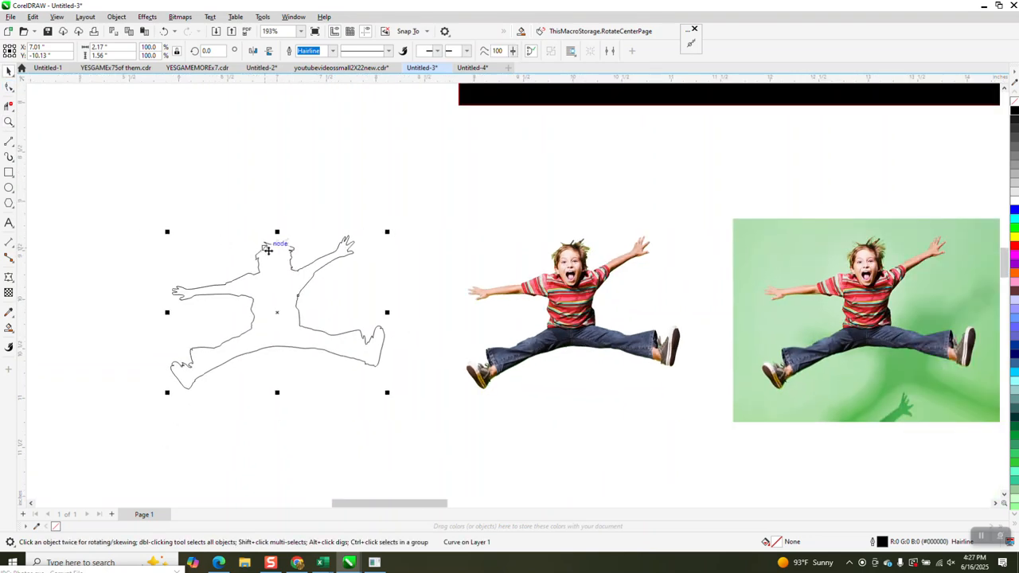
click(147, 16)
click(161, 259)
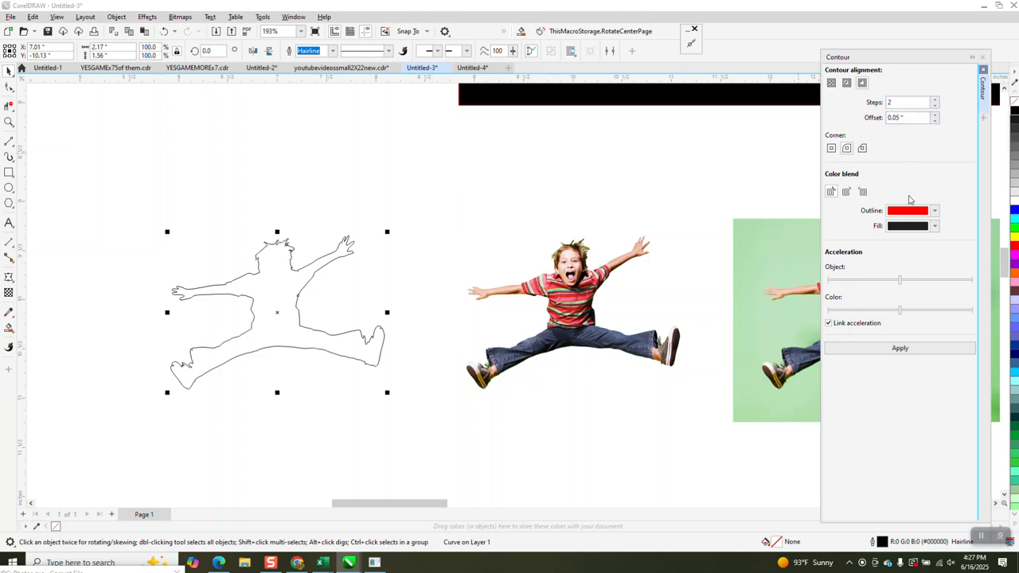
Step: Apply a 2-step contour with 0.03" offset and change its corner style
click(901, 348)
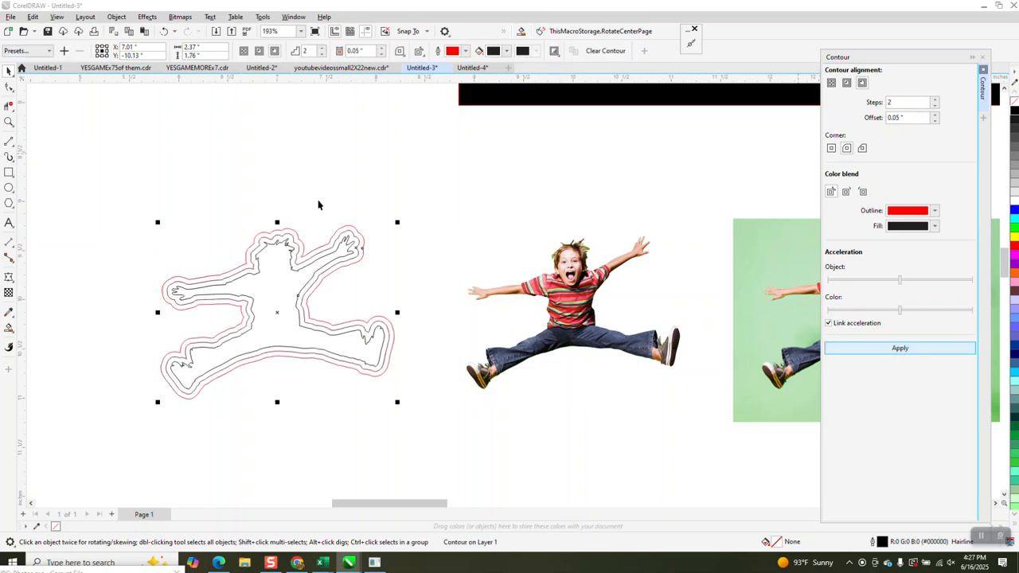
click(163, 31)
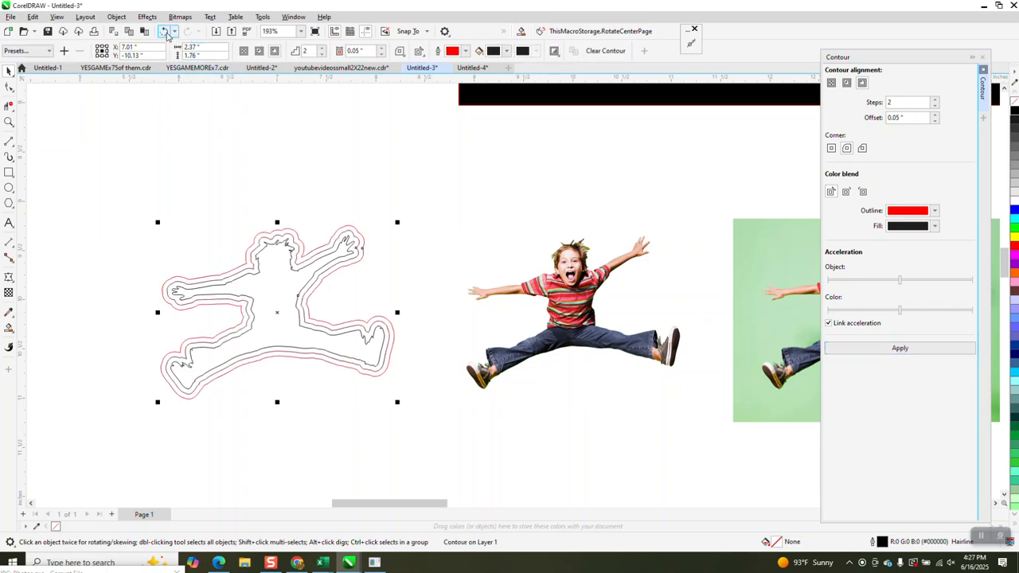
click(934, 121)
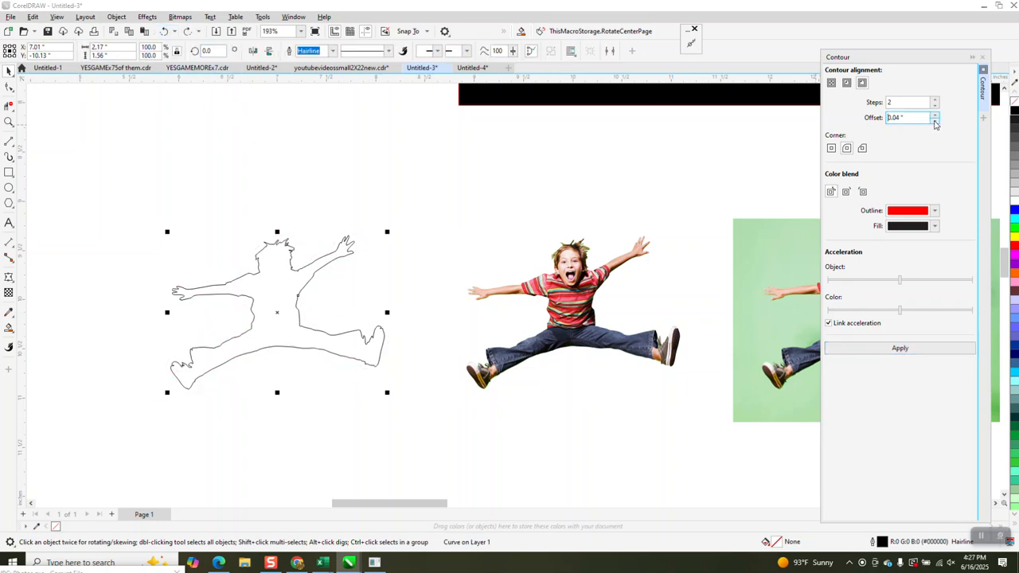
click(904, 351)
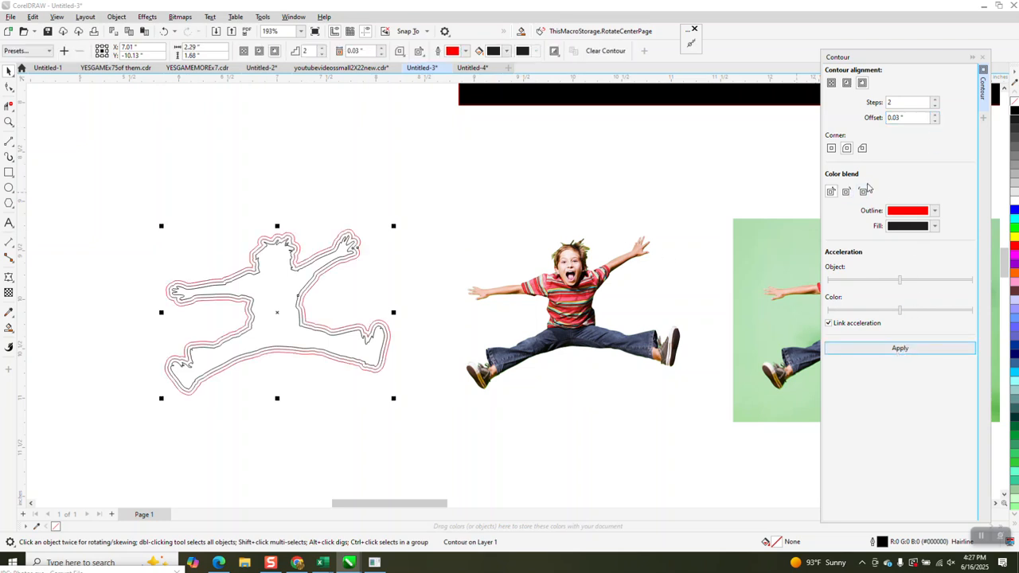
click(831, 148)
Step: Zoom in on the contoured upper body, then back out to view the whole figure
key(z)
drag(194, 211, 362, 294)
right_click(360, 291)
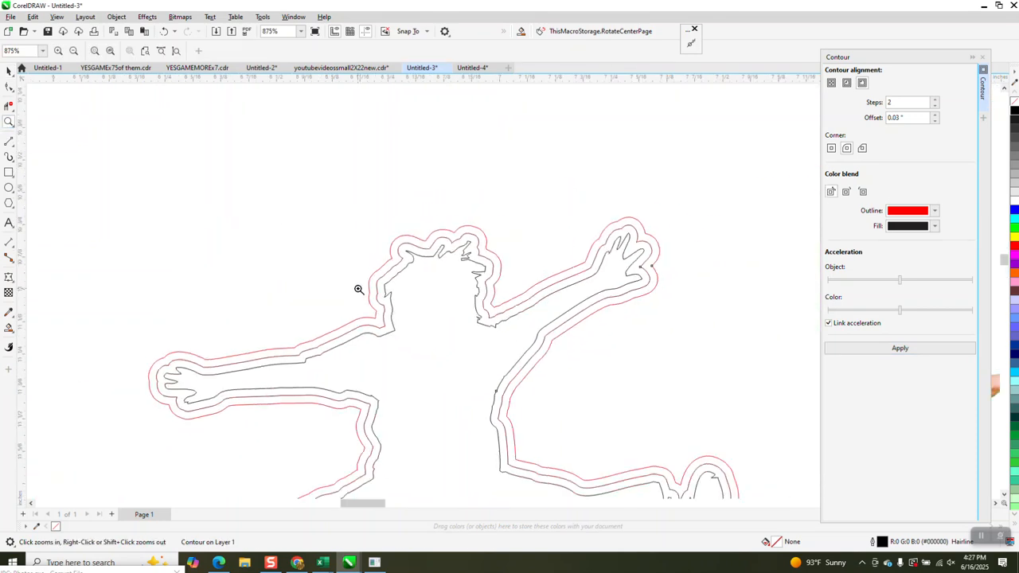
right_click(359, 285)
right_click(359, 281)
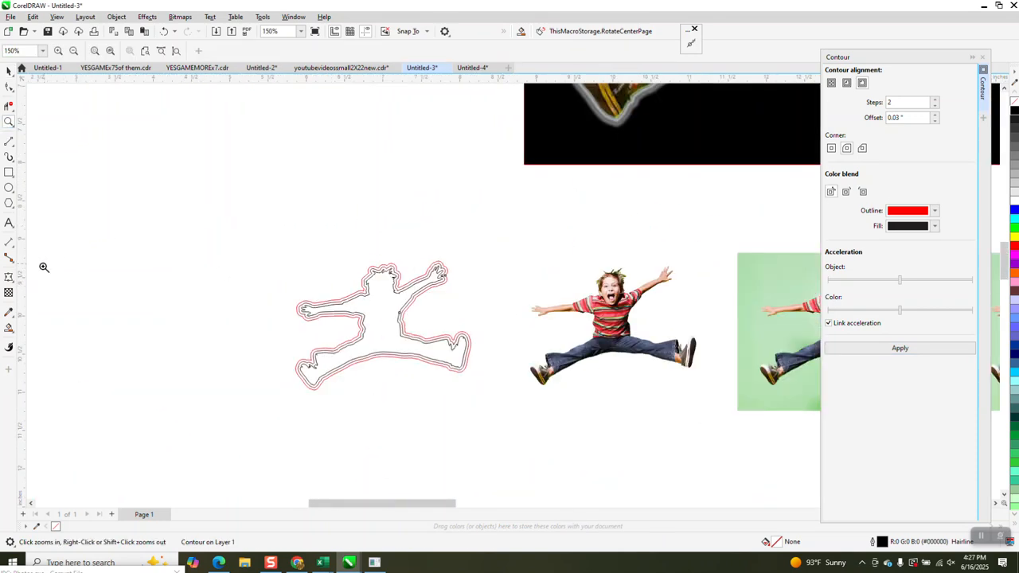
click(12, 332)
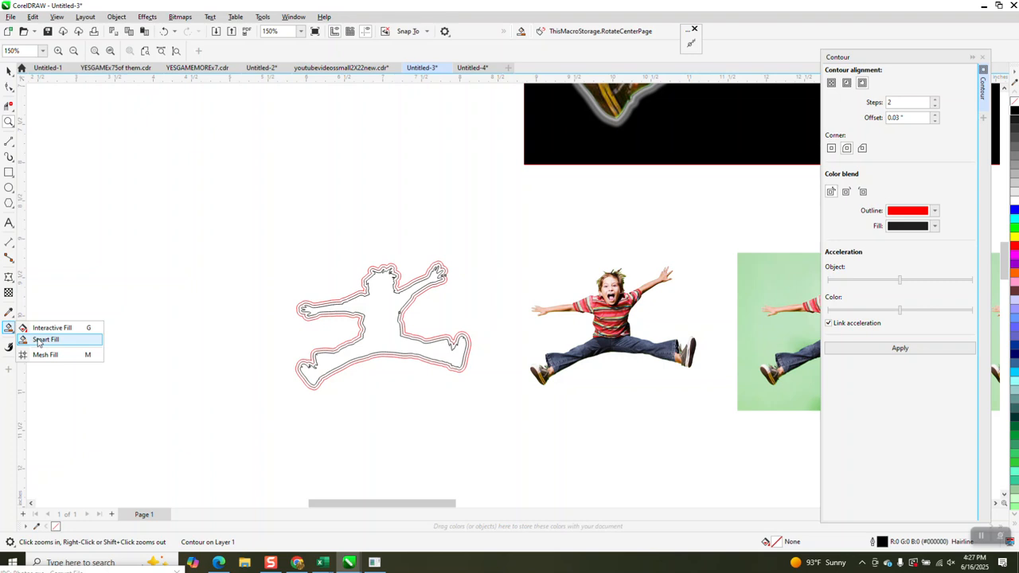
Step: Try light grey Smart Fills inside the contour and undo them
click(39, 340)
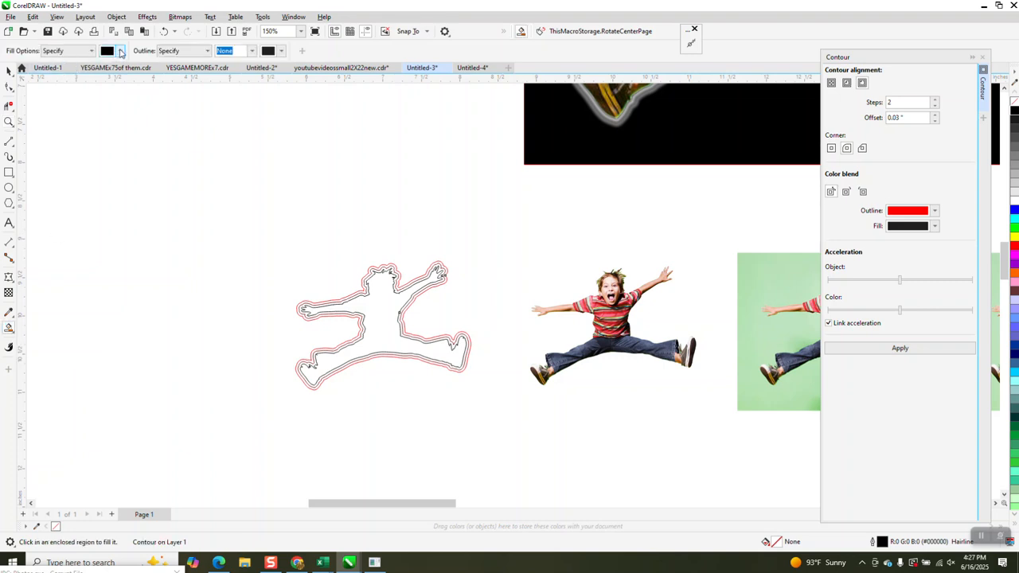
click(120, 51)
click(402, 285)
click(167, 34)
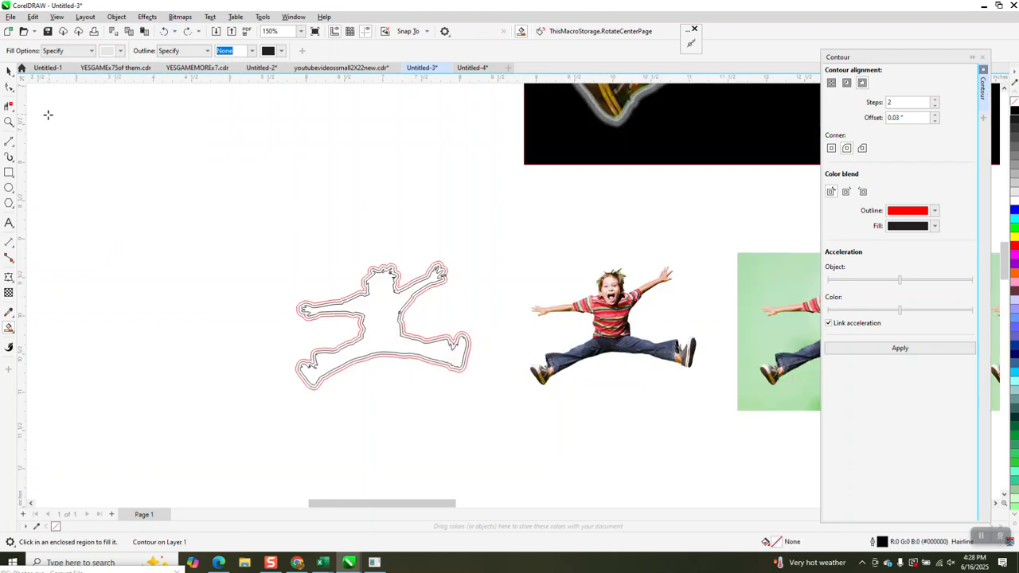
click(9, 122)
drag(319, 226, 505, 356)
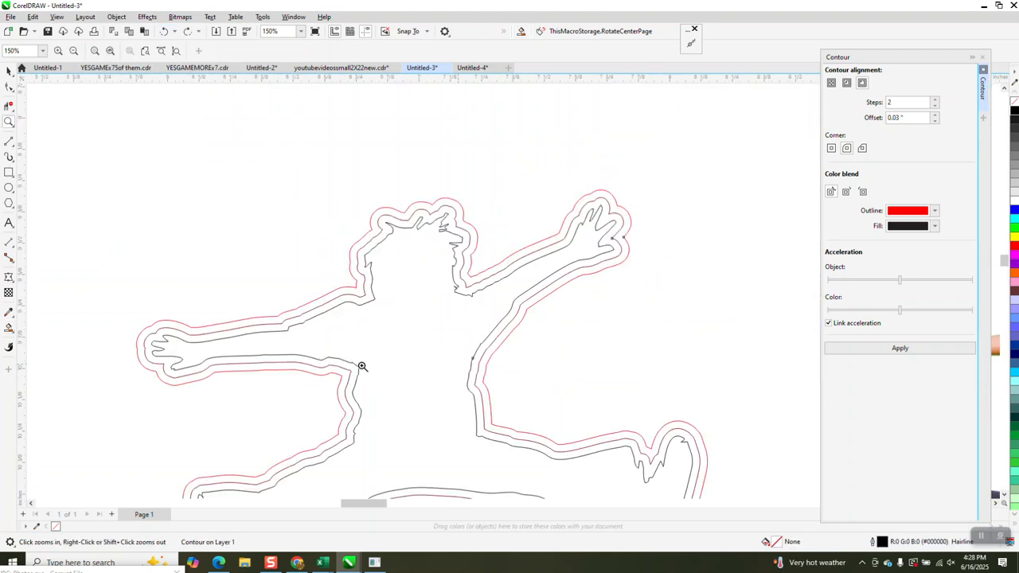
click(9, 327)
click(259, 328)
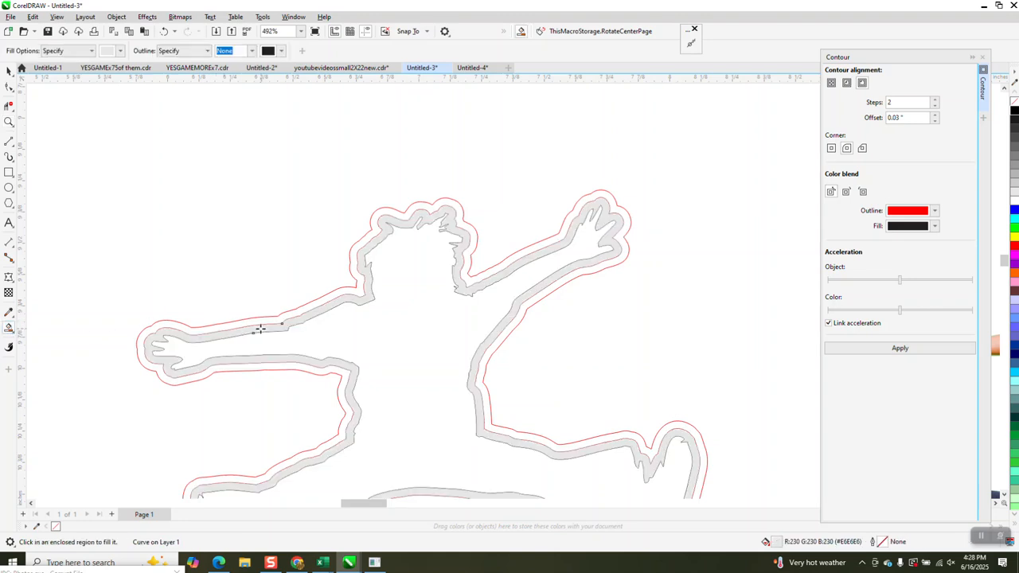
key(ctrl+z)
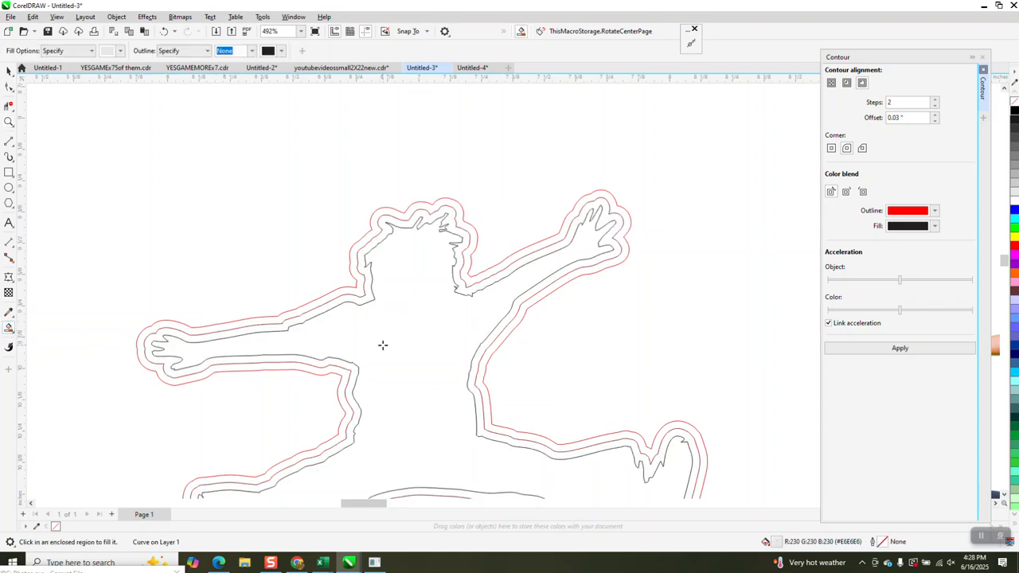
Step: Fill the outer contour band mid-grey
click(119, 50)
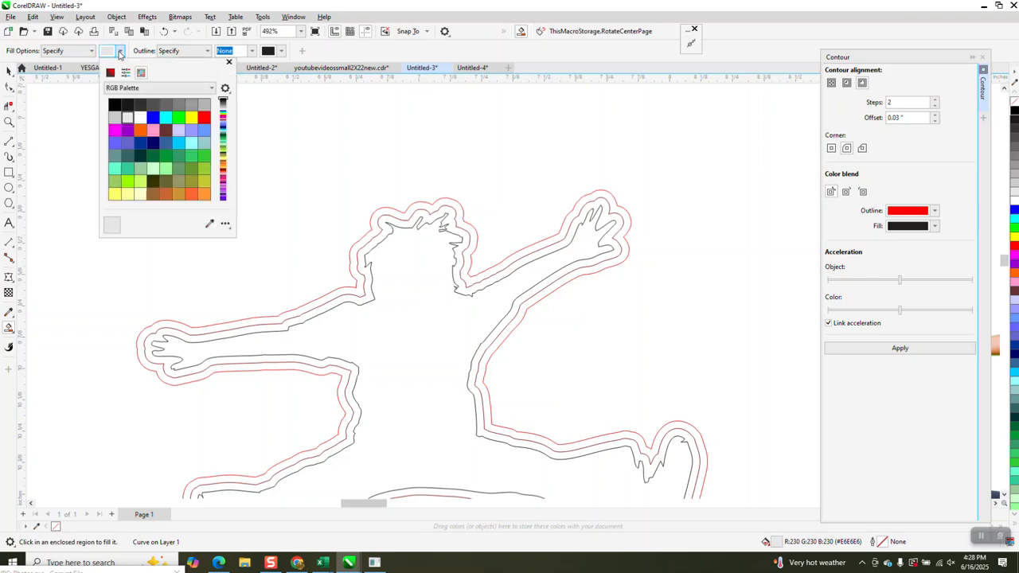
click(178, 104)
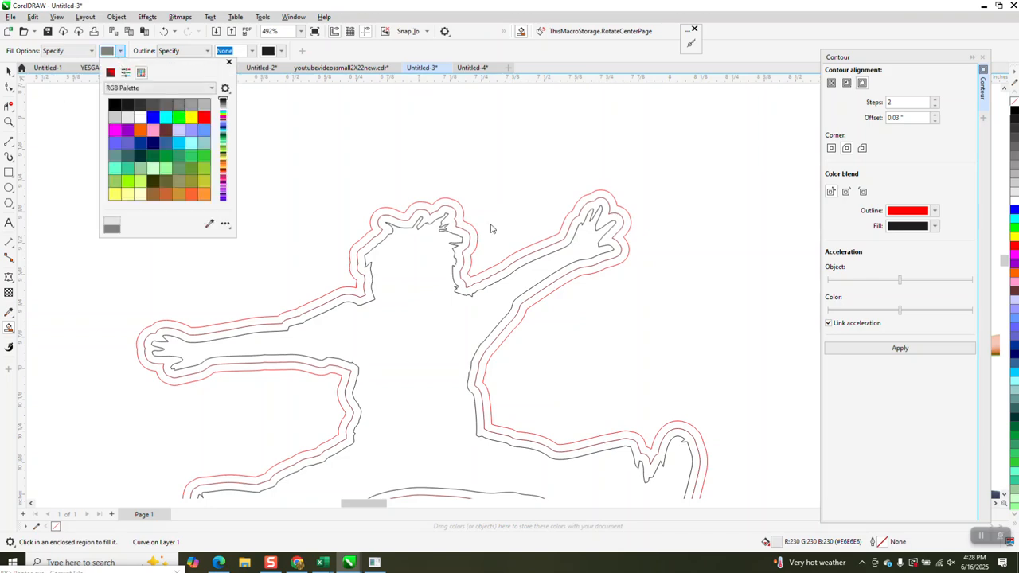
click(456, 206)
scroll(404, 275, down, 3)
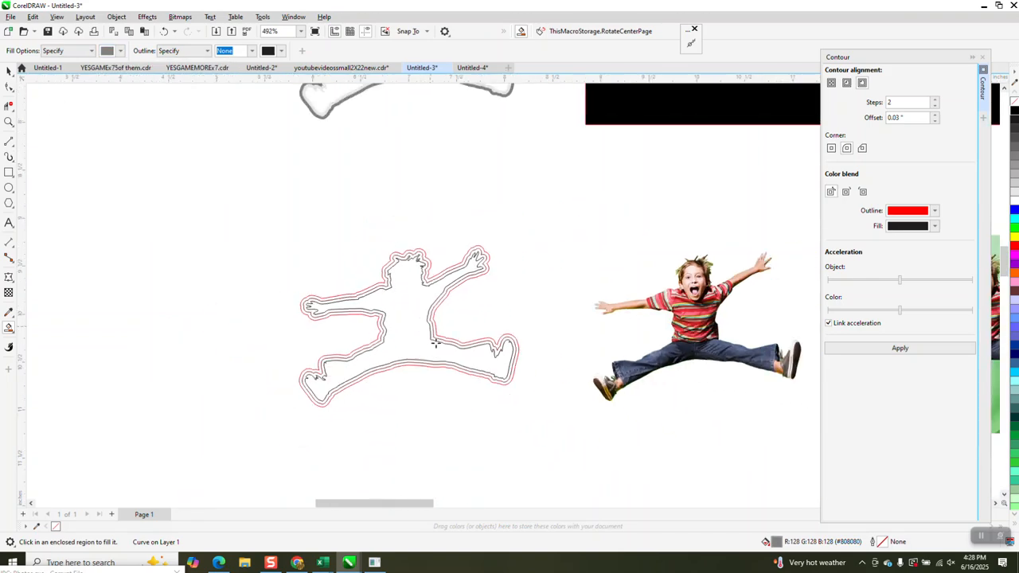
Step: Move the grey outline figure 3 inches left, then select the light contour figure
click(9, 122)
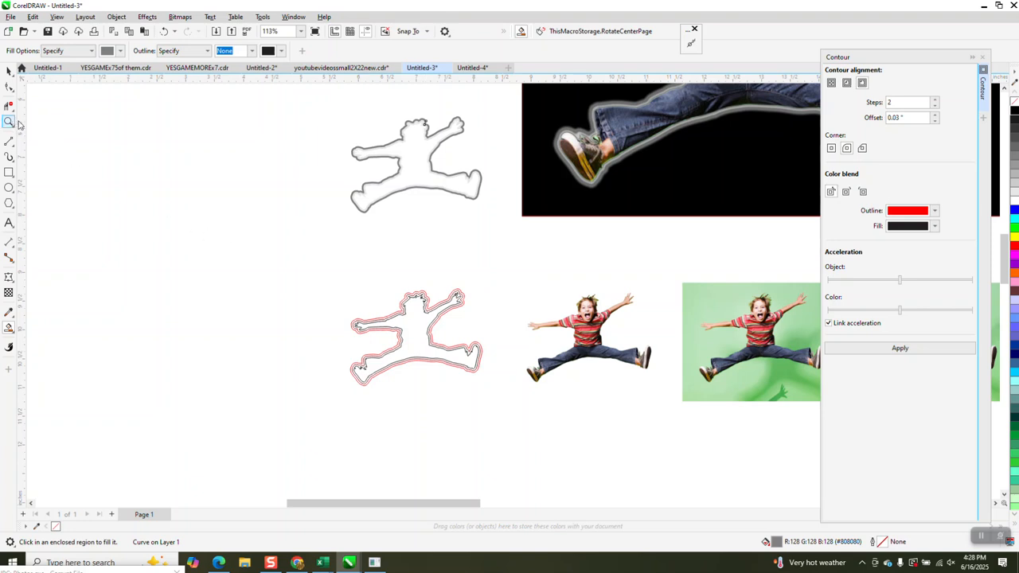
drag(330, 130, 520, 211)
scroll(443, 184, down, 1)
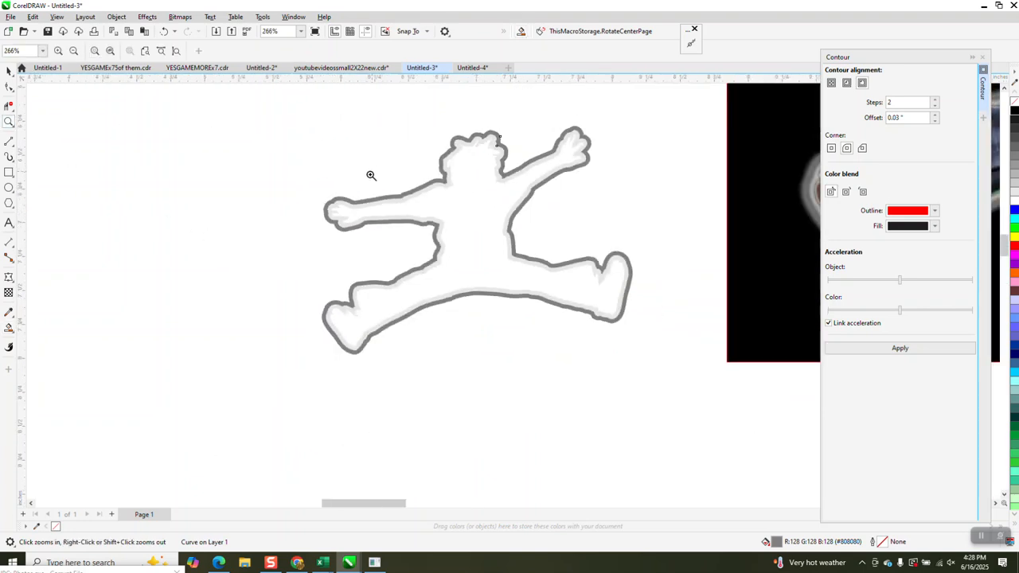
click(9, 71)
scroll(654, 243, down, 1)
key(Left)
click(541, 231)
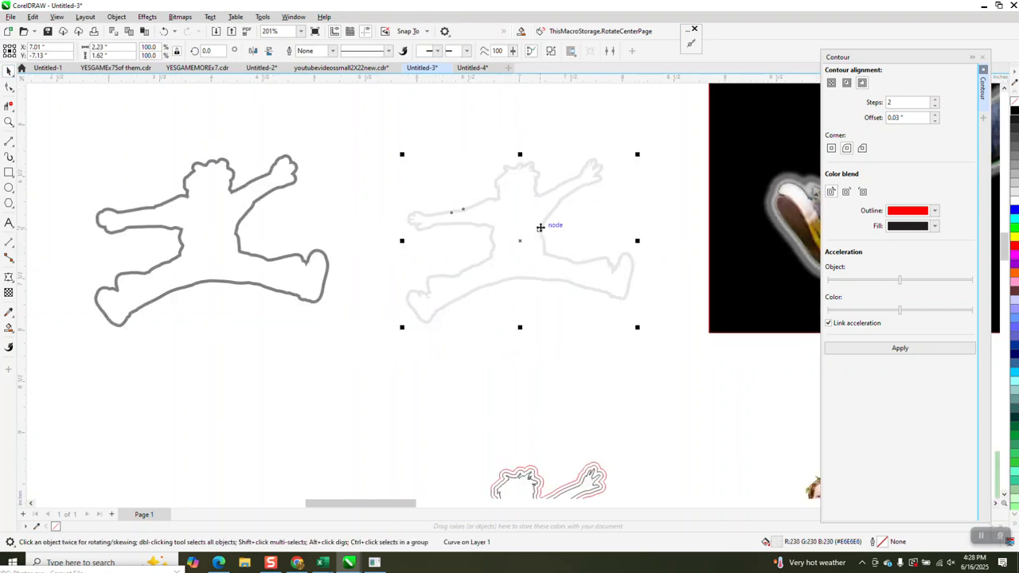
Step: Apply a 5-pixel Gaussian Blur to the right outline figure
click(146, 17)
mouse_move(162, 82)
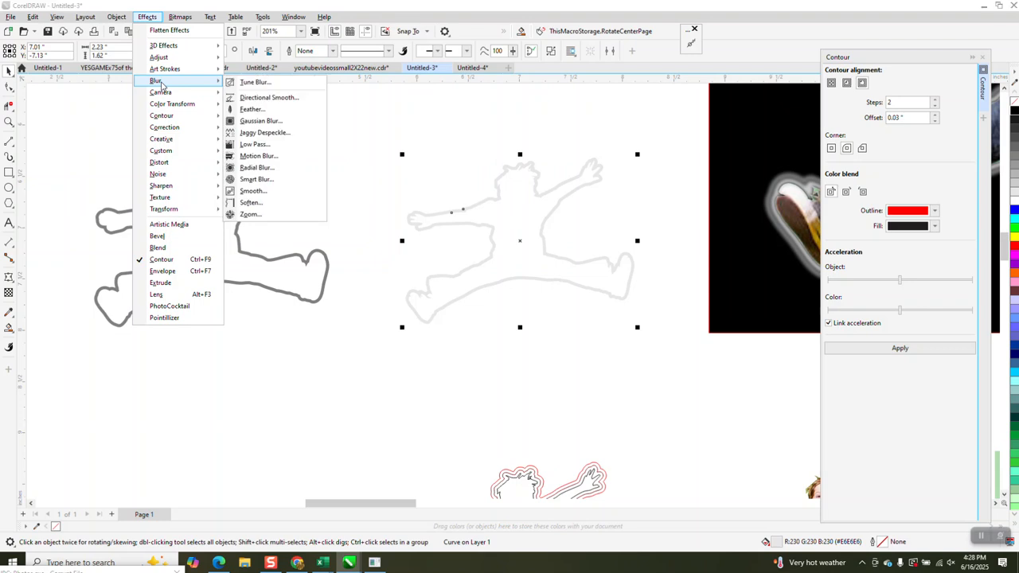
click(260, 123)
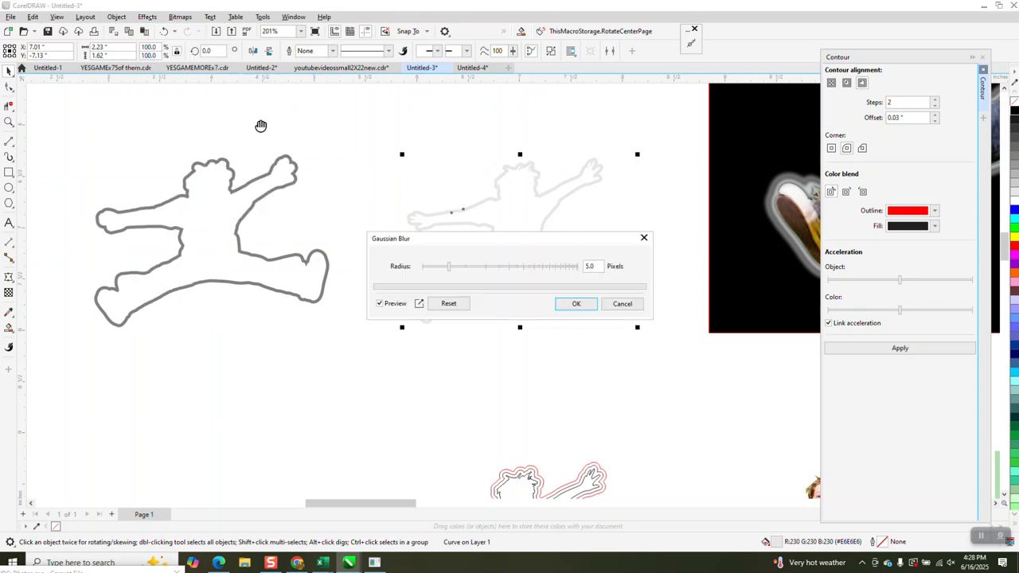
click(576, 305)
Step: Apply the same 5-pixel Gaussian Blur to the grey outline on the left
click(292, 194)
click(286, 183)
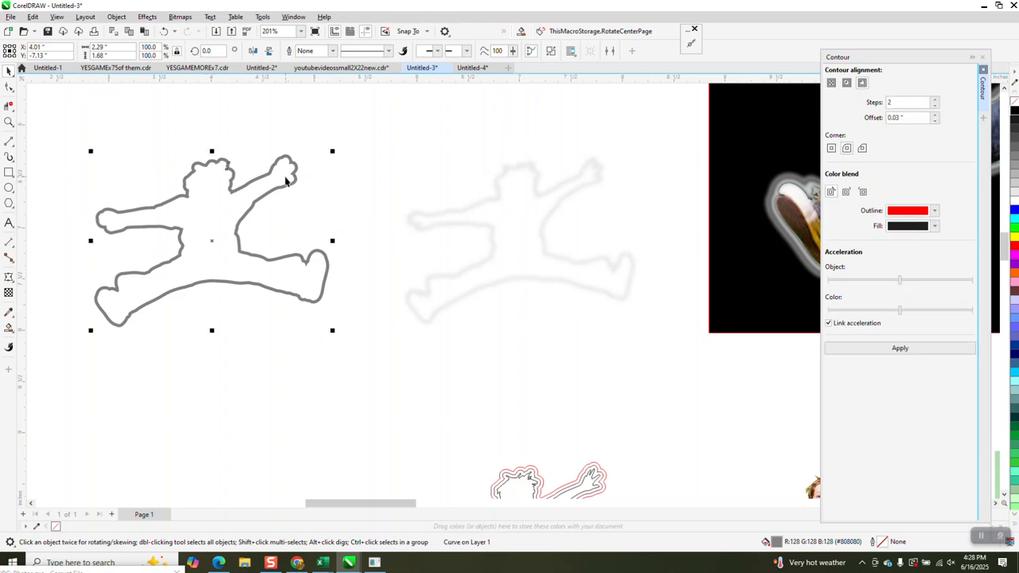
click(152, 17)
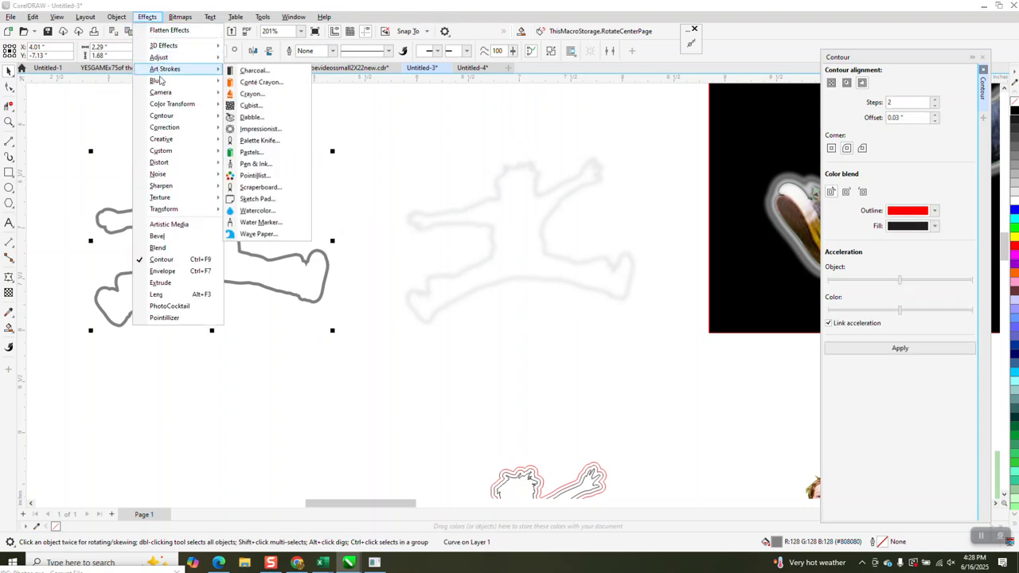
mouse_move(162, 83)
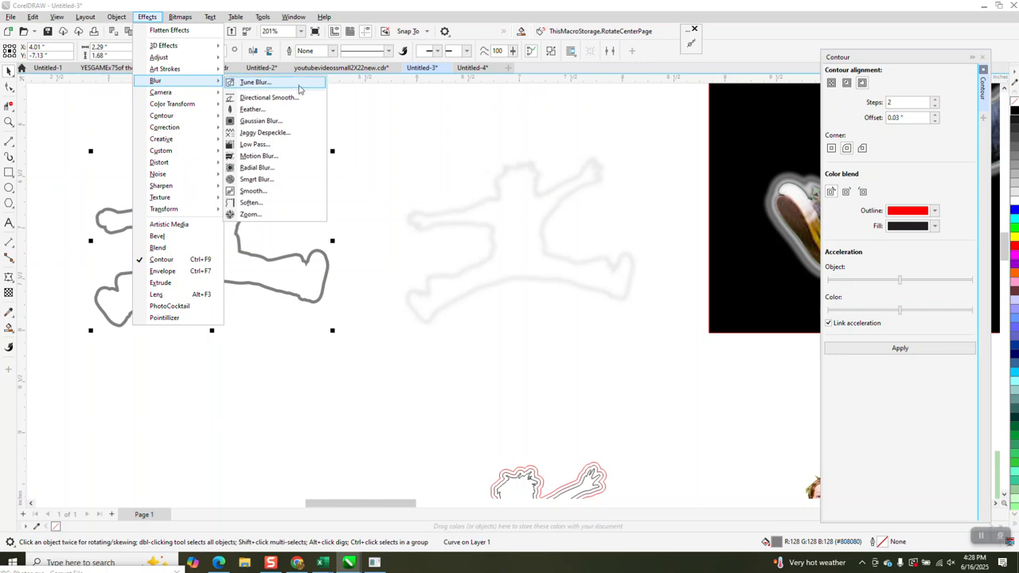
click(258, 121)
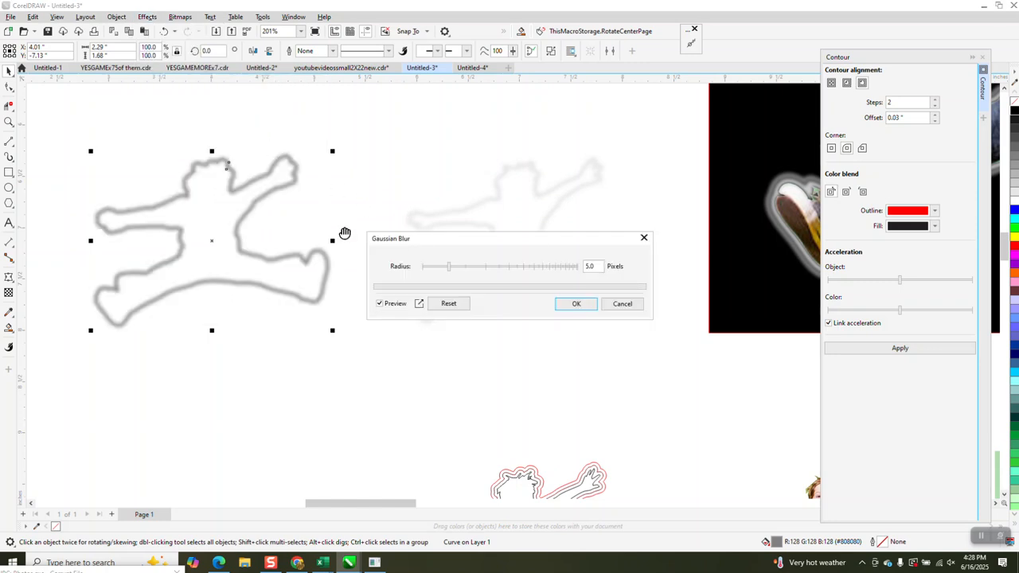
click(575, 303)
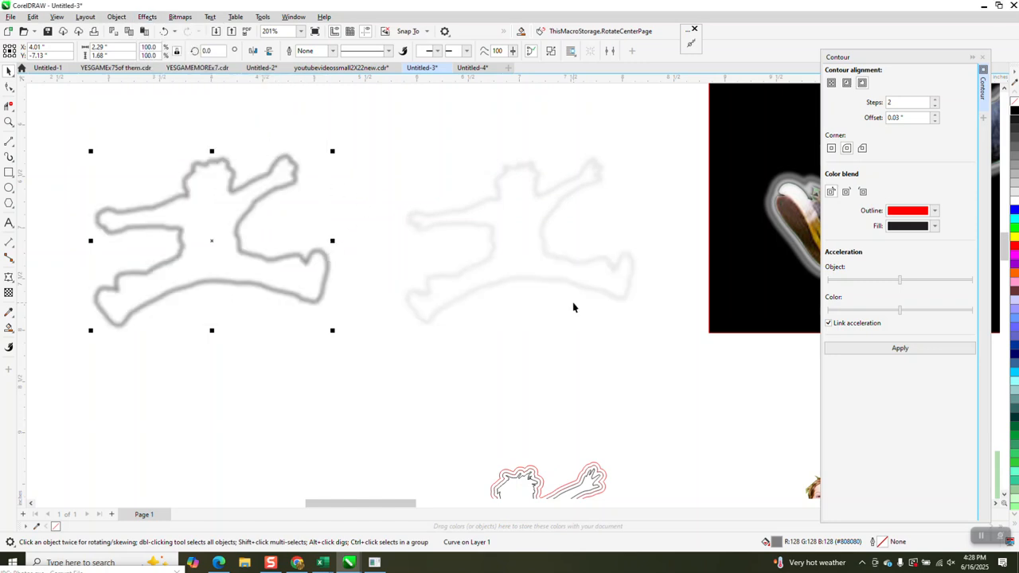
Step: Nudge the blurred outline 3 inches right and select the whole figure
key(Down)
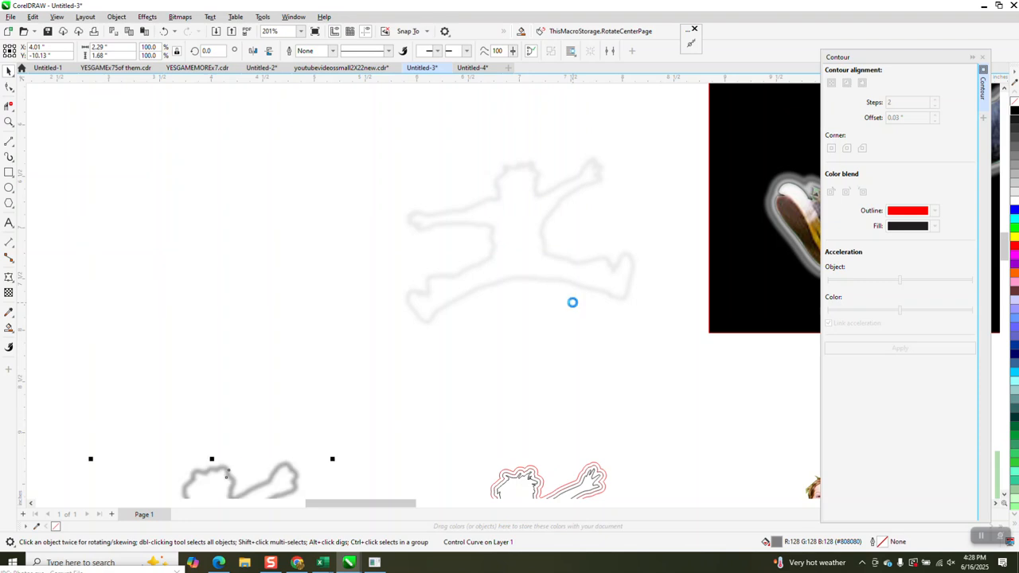
key(Up)
key(Right)
scroll(440, 269, down, 4)
drag(400, 190, 516, 288)
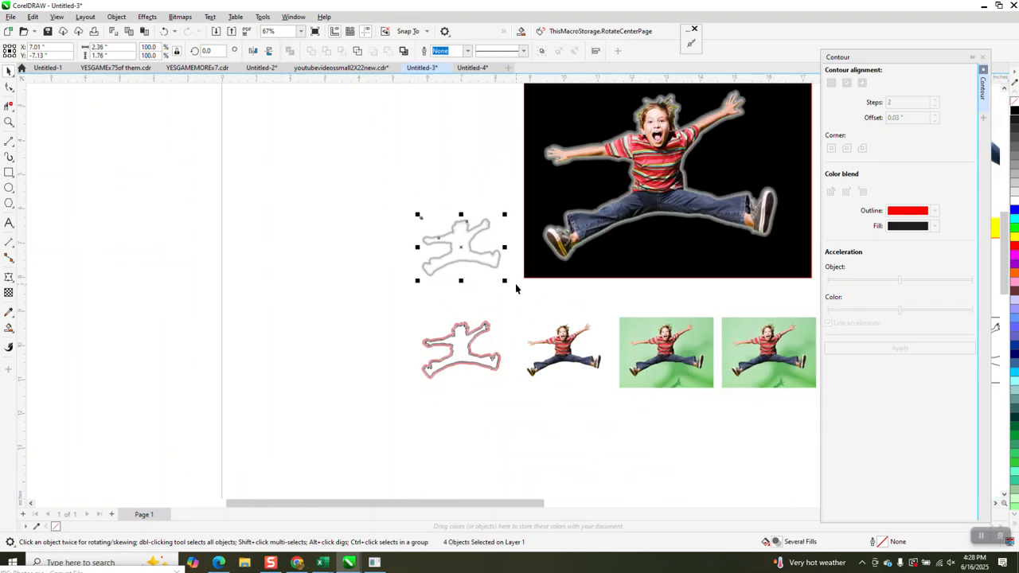
Step: Align the blurred outline onto the cutout, enlarge the pair to about 262% and move it up-left
key(Down)
key(Right)
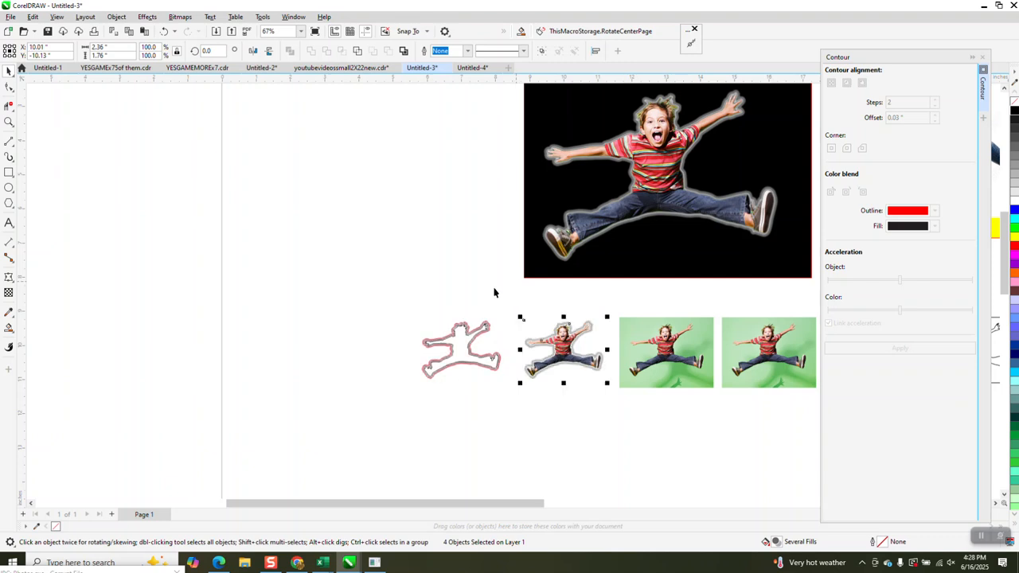
click(10, 141)
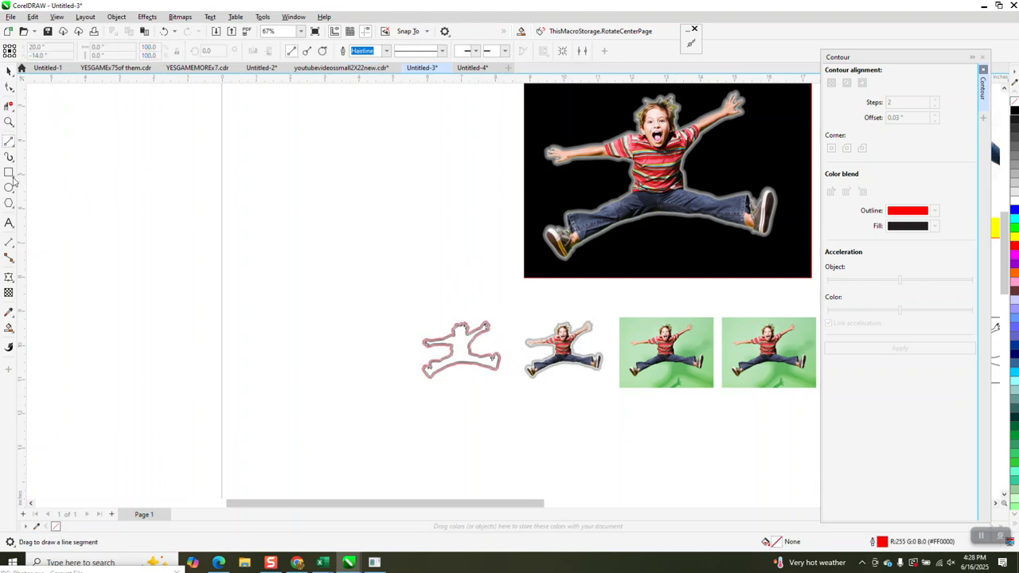
click(10, 71)
drag(598, 377, 748, 498)
drag(668, 400, 387, 247)
click(342, 295)
Step: Draw a black-filled rectangle with no outline framing the enlarged cutout
click(10, 173)
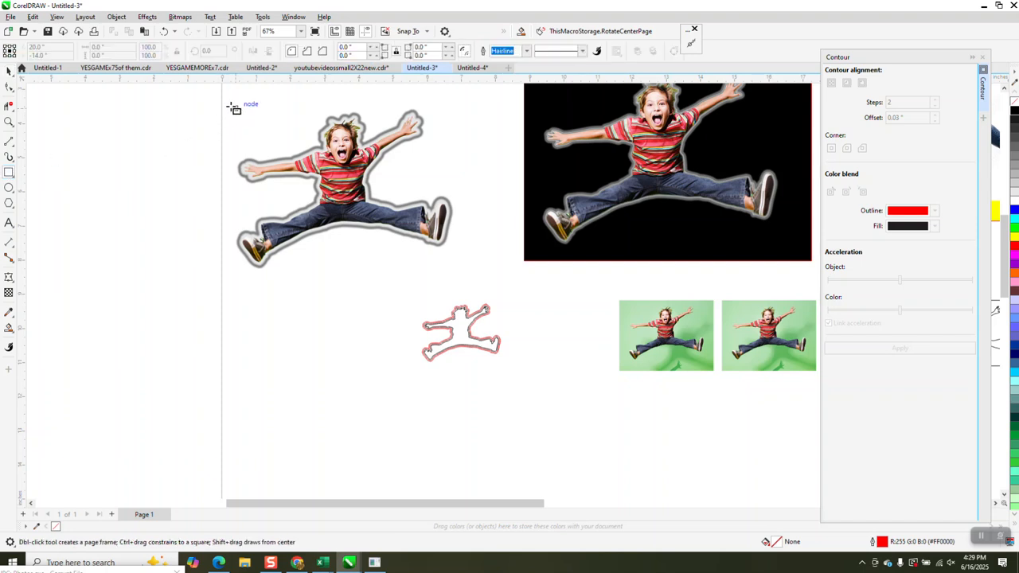
drag(222, 98, 475, 289)
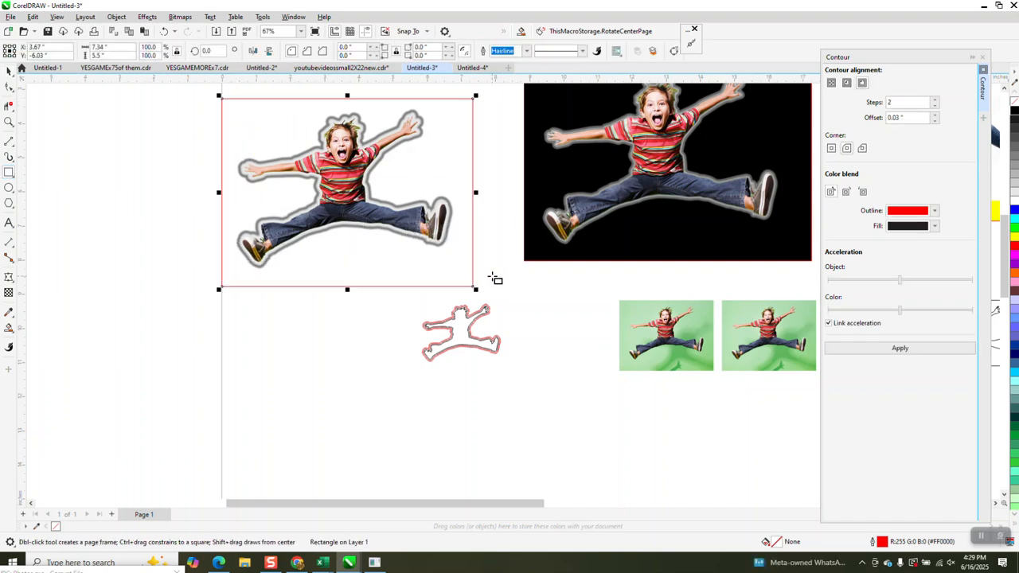
click(1014, 113)
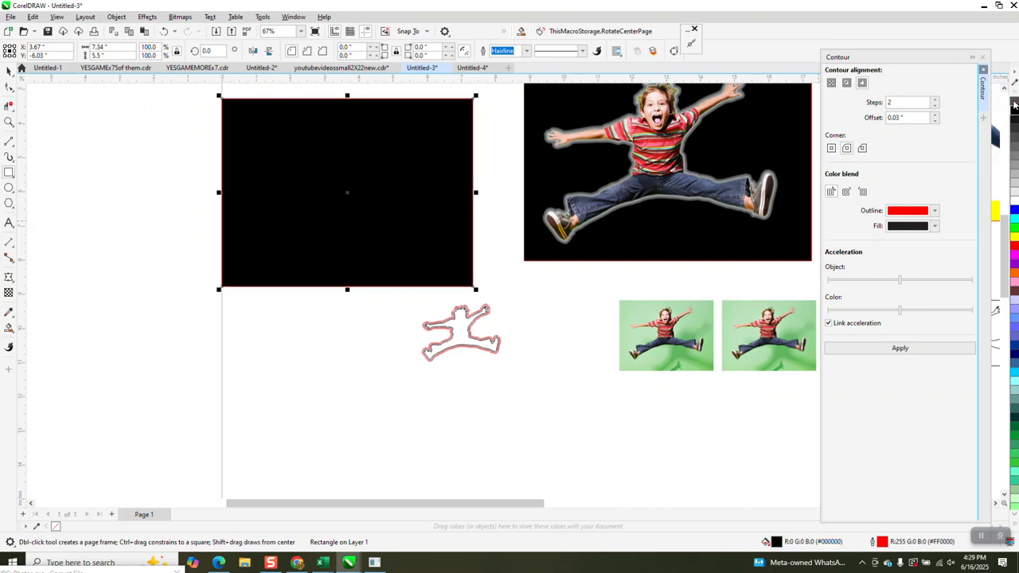
right_click(1014, 103)
click(117, 17)
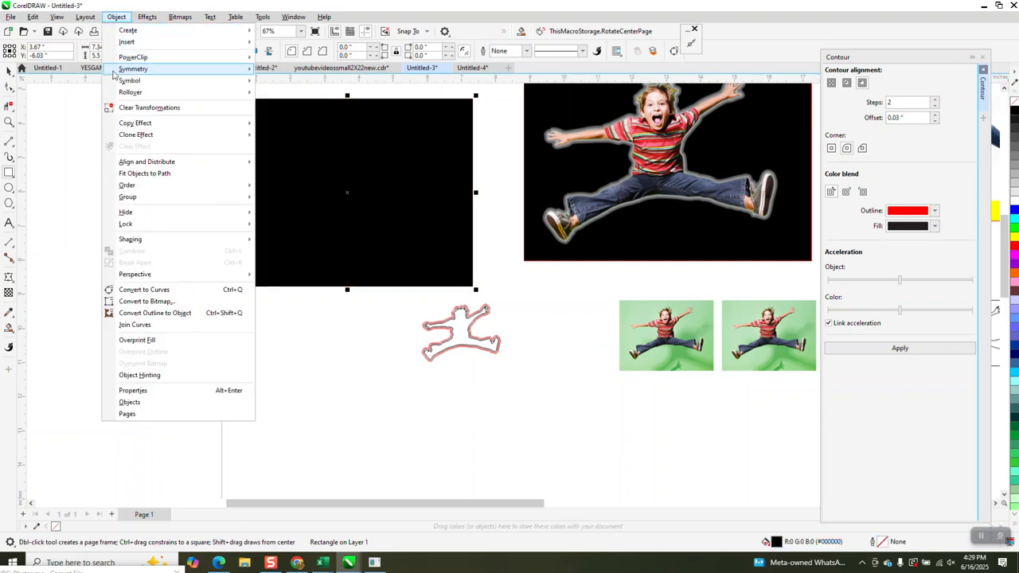
Step: Send the black rectangle to the back and zoom in on the boy's head
mouse_move(129, 187)
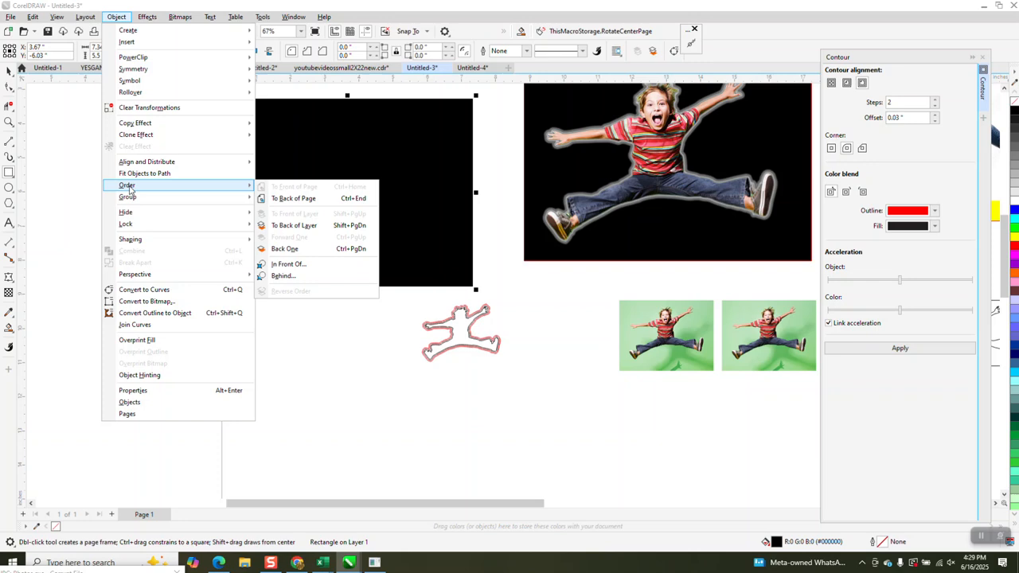
click(275, 199)
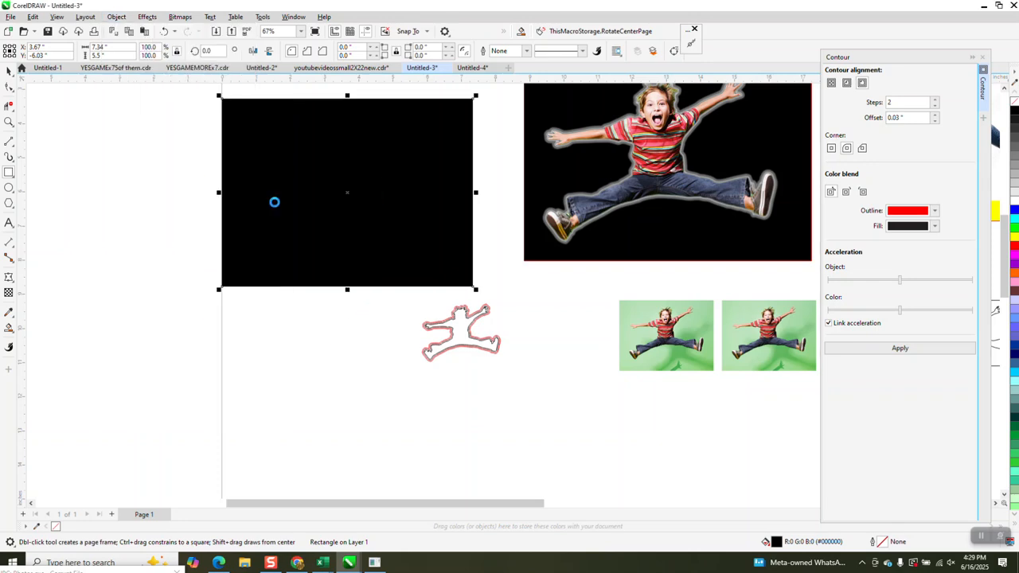
click(8, 124)
drag(332, 121, 380, 166)
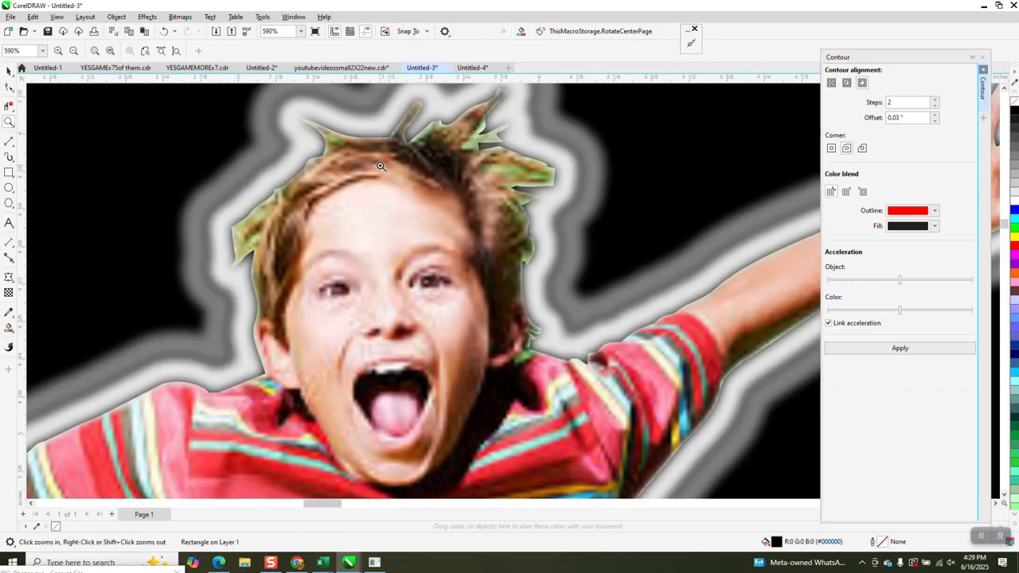
scroll(485, 164, down, 3)
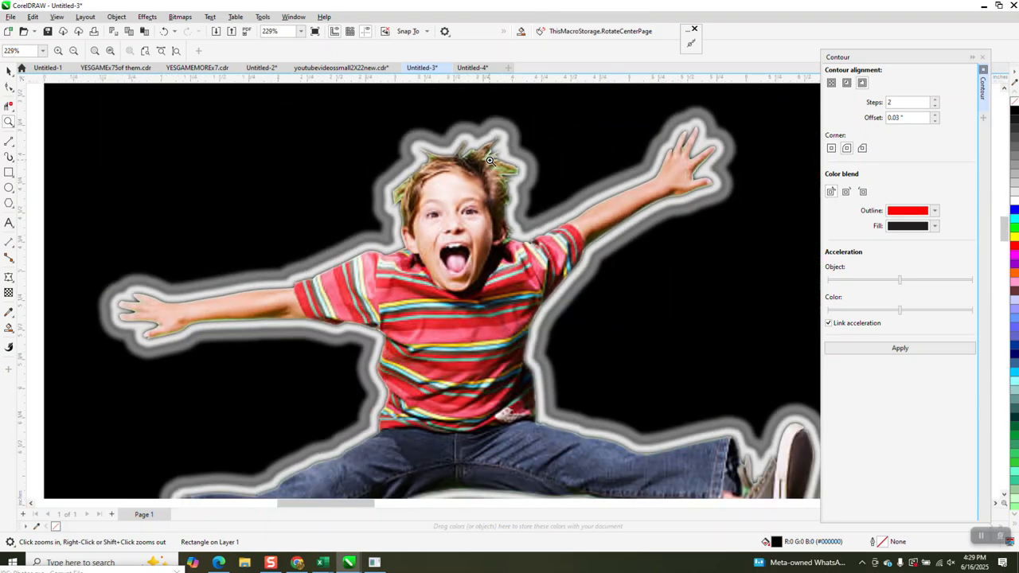
scroll(488, 160, down, 1)
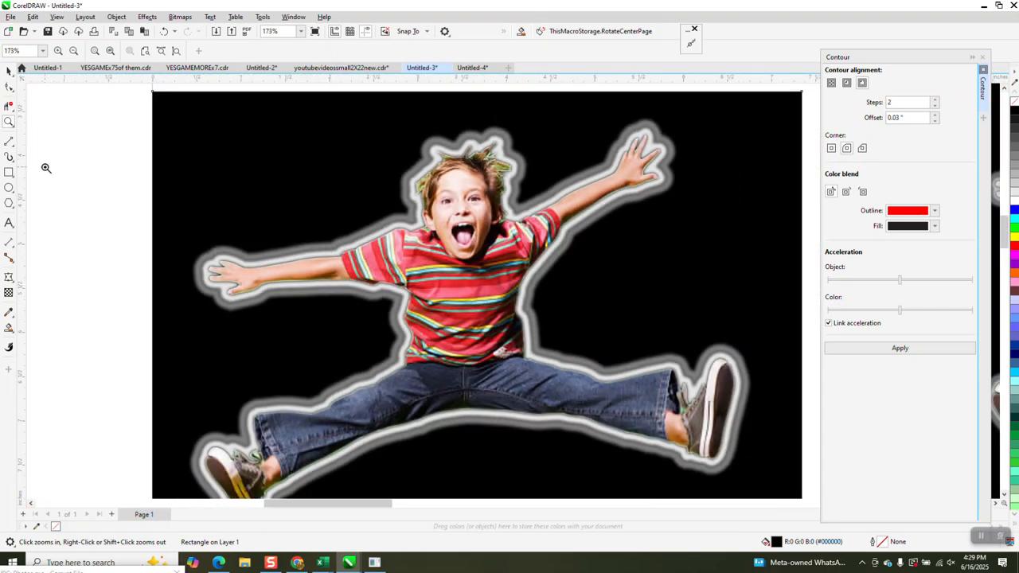
scroll(356, 188, down, 2)
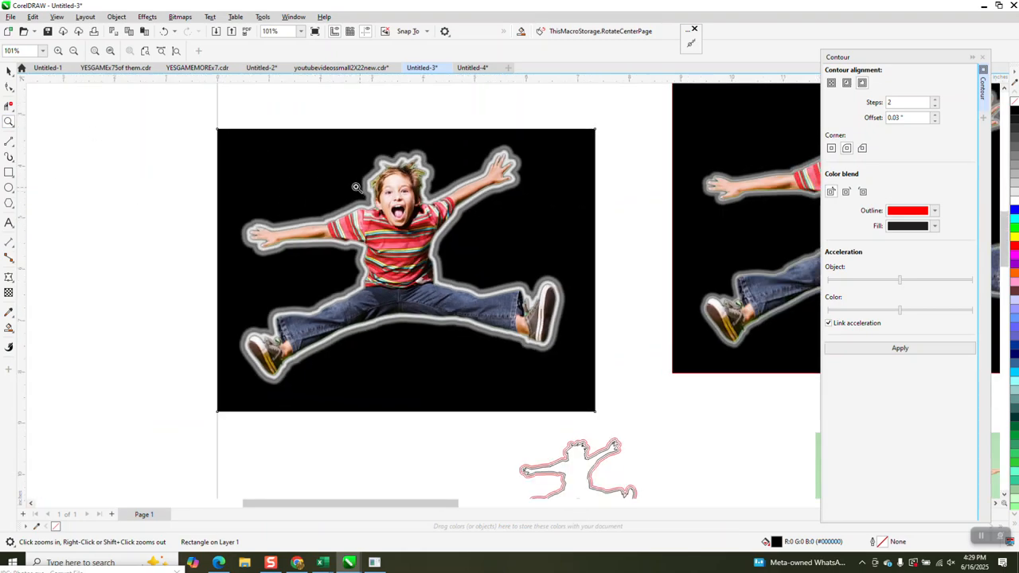
Step: Select the boy cutout bitmap on its own
click(9, 70)
scroll(469, 171, down, 2)
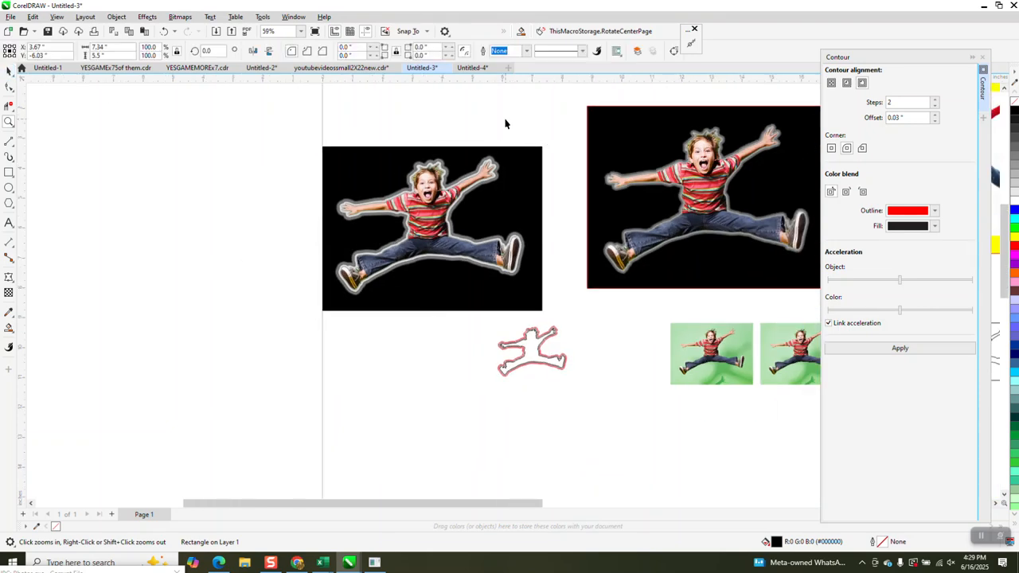
click(505, 123)
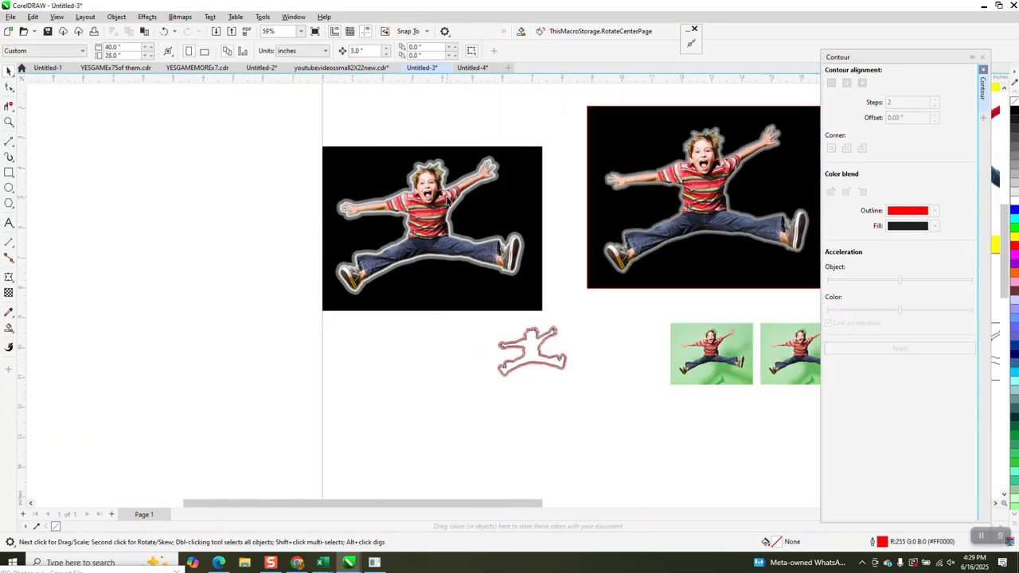
click(424, 184)
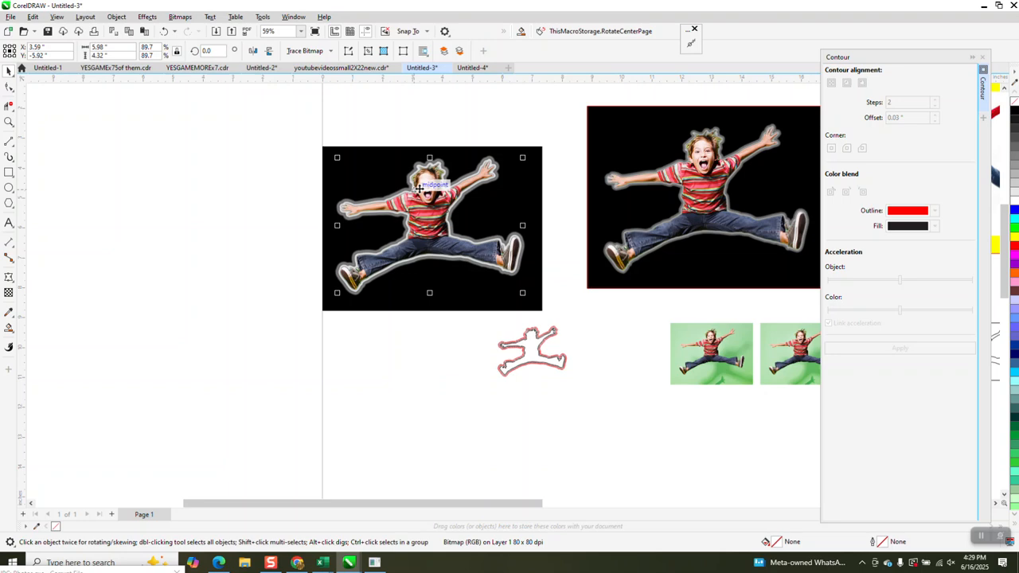
Step: Move the boy cutout 3 inches left and zoom in on the jeans edge
key(Left)
key(Left)
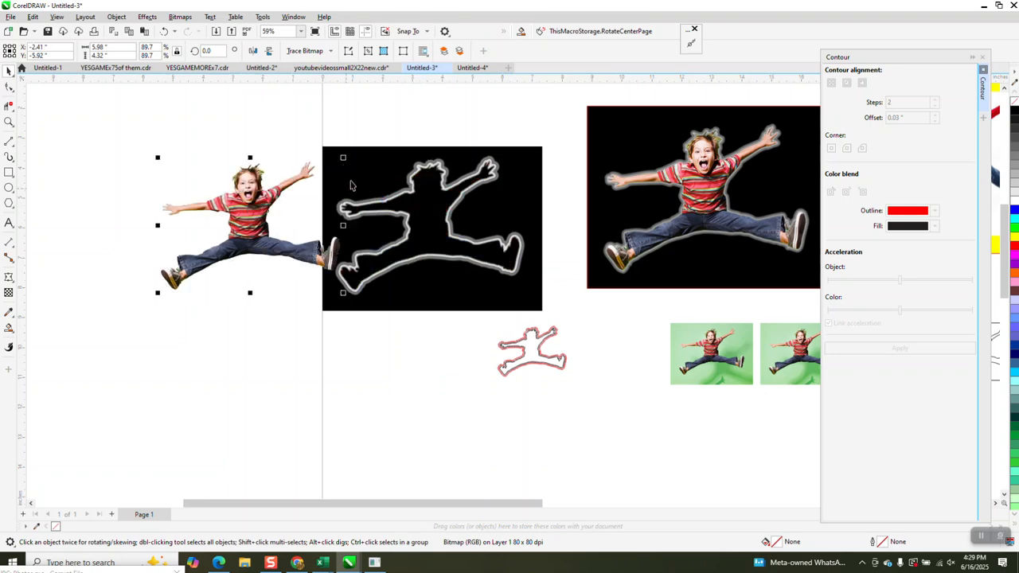
click(10, 121)
drag(164, 221, 288, 283)
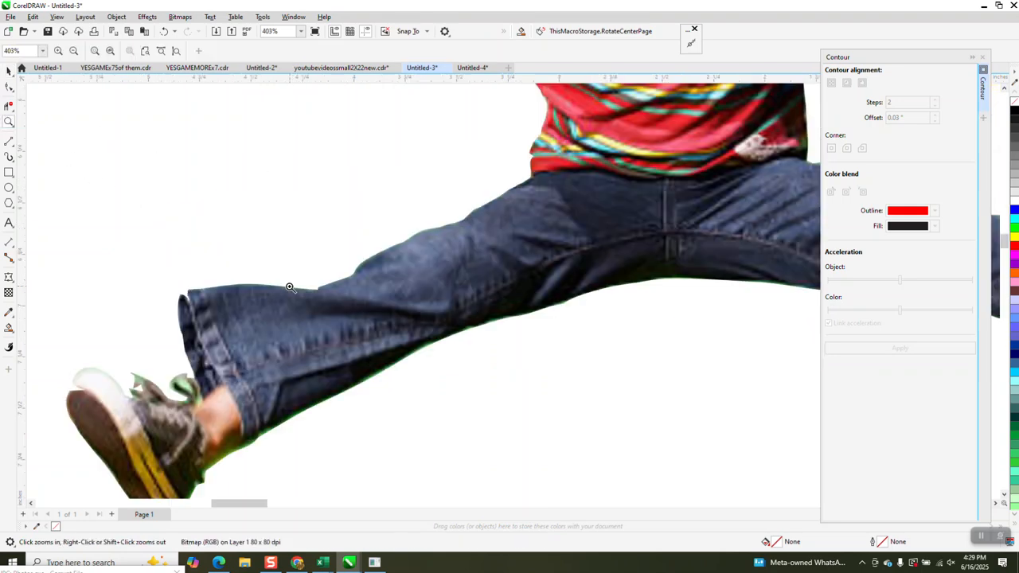
scroll(297, 346, down, 2)
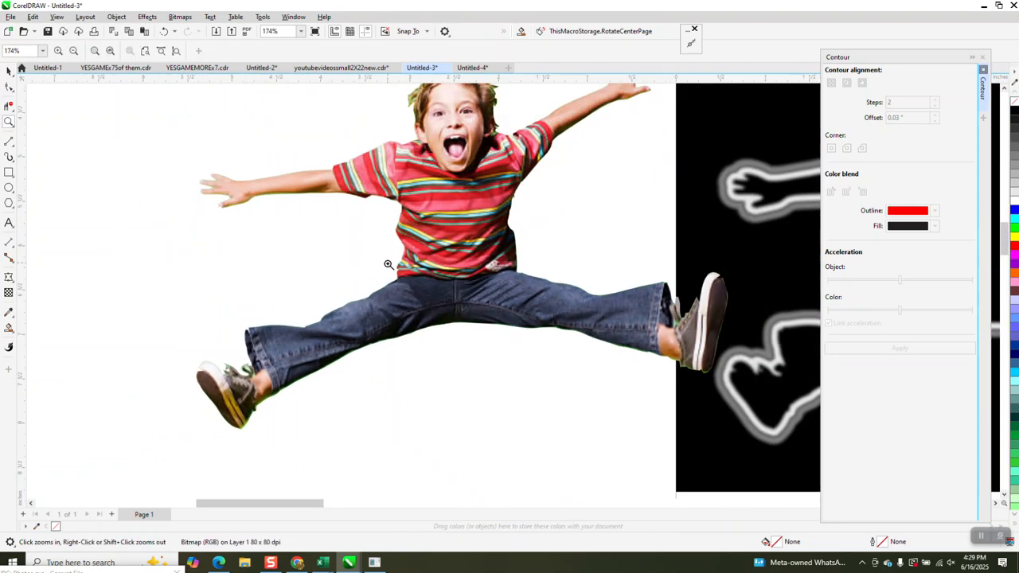
drag(315, 338, 372, 362)
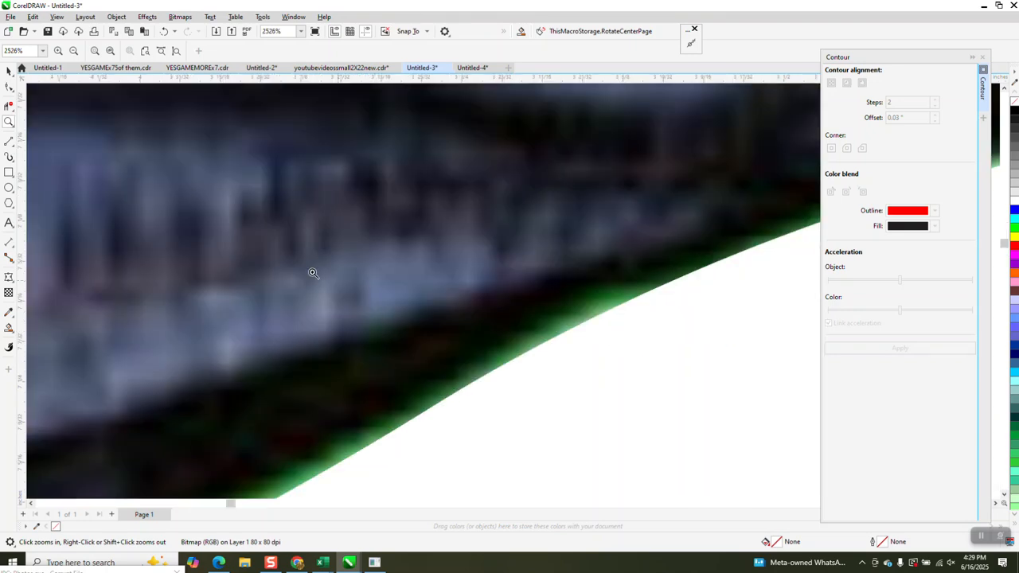
scroll(166, 200, down, 2)
Step: Pull outline segments onto the leg edge and make the leg nodes cusp
key(F10)
drag(367, 251, 364, 242)
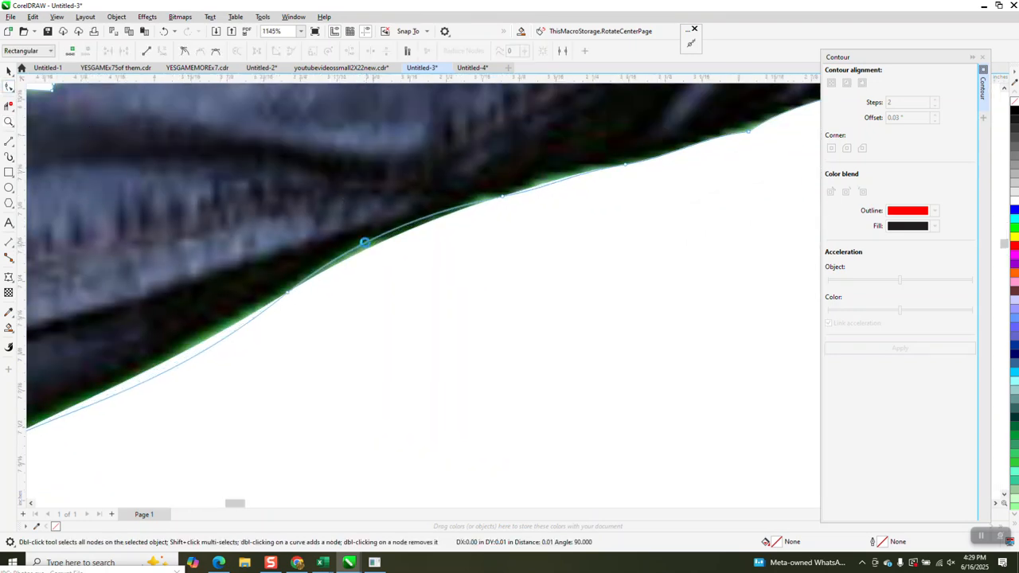
mouse_move(293, 299)
mouse_down()
mouse_move(278, 290)
mouse_move(282, 307)
mouse_up()
scroll(282, 307, down, 1)
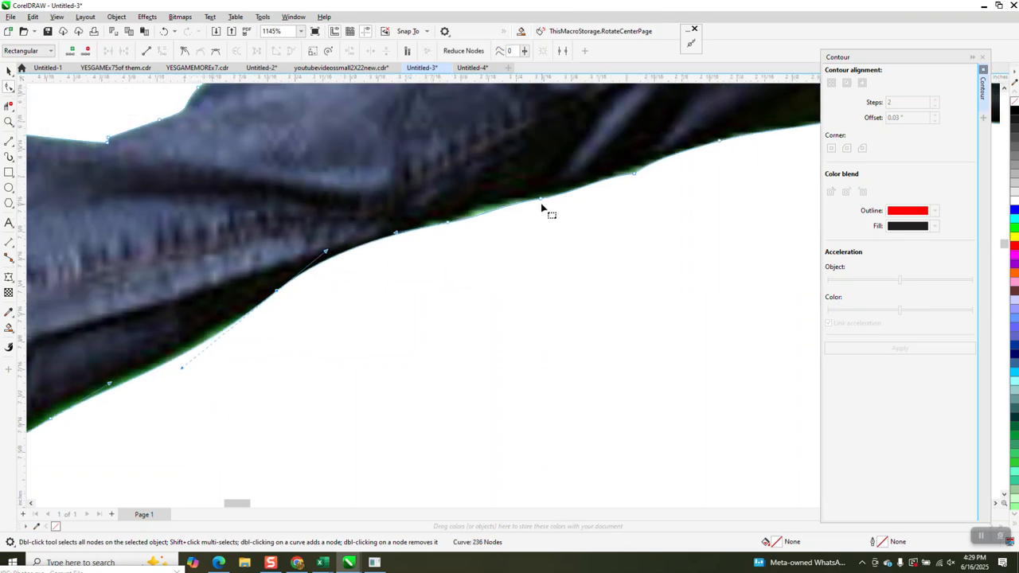
scroll(371, 223, down, 4)
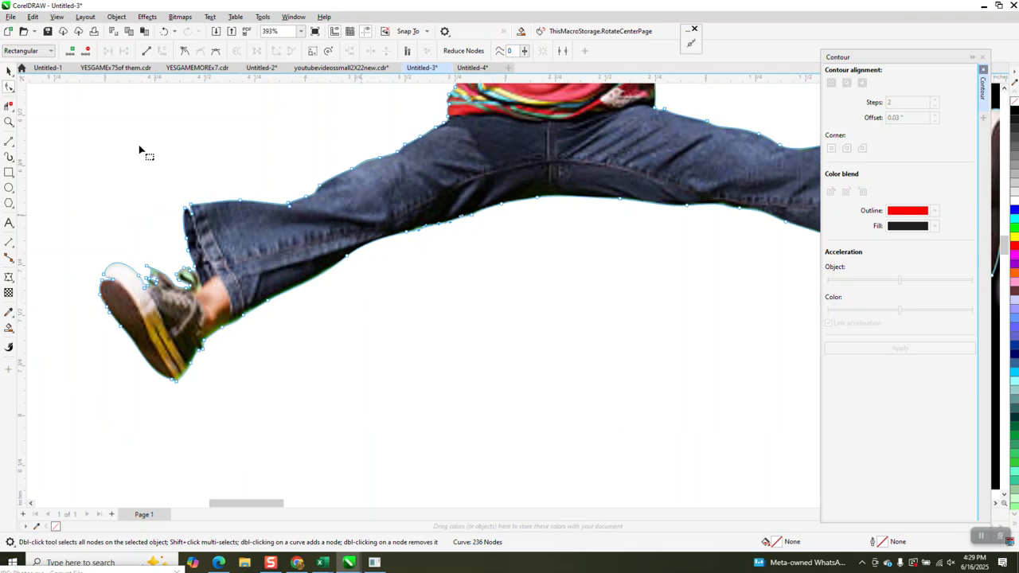
drag(203, 319, 577, 372)
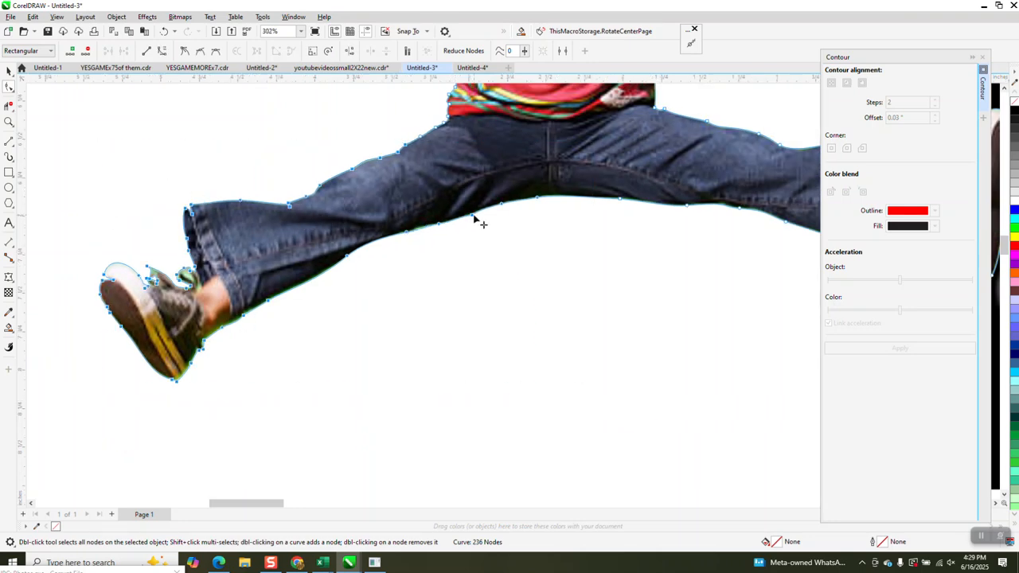
right_click(475, 219)
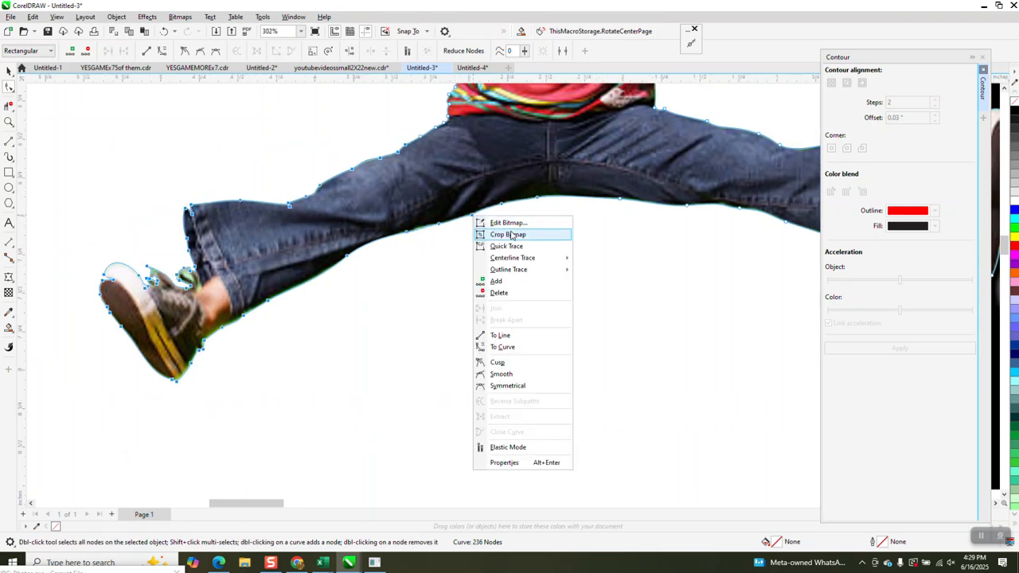
click(501, 363)
Step: Adjust further nodes so the outline follows the underside of the jeans
key(z)
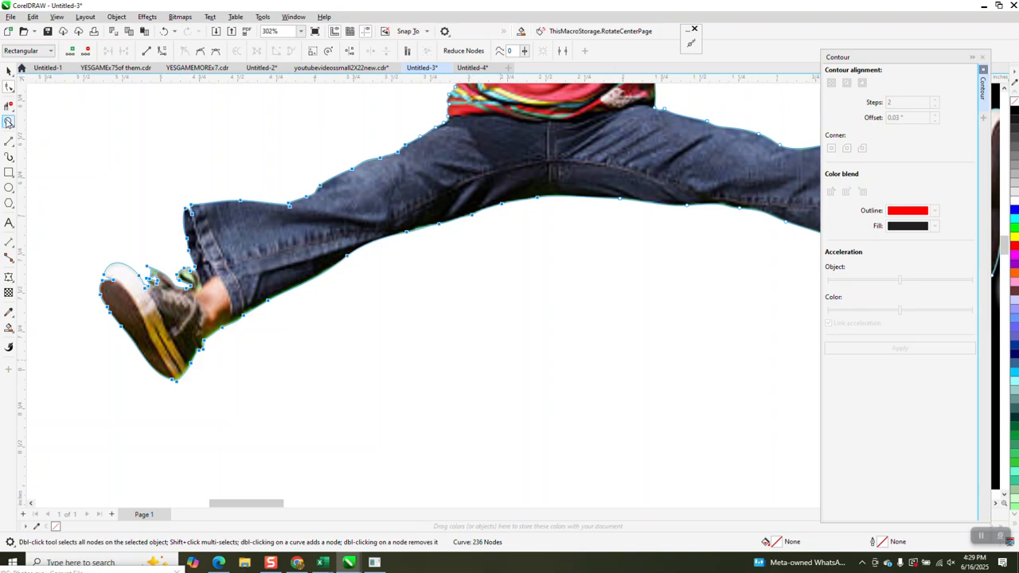
click(382, 212)
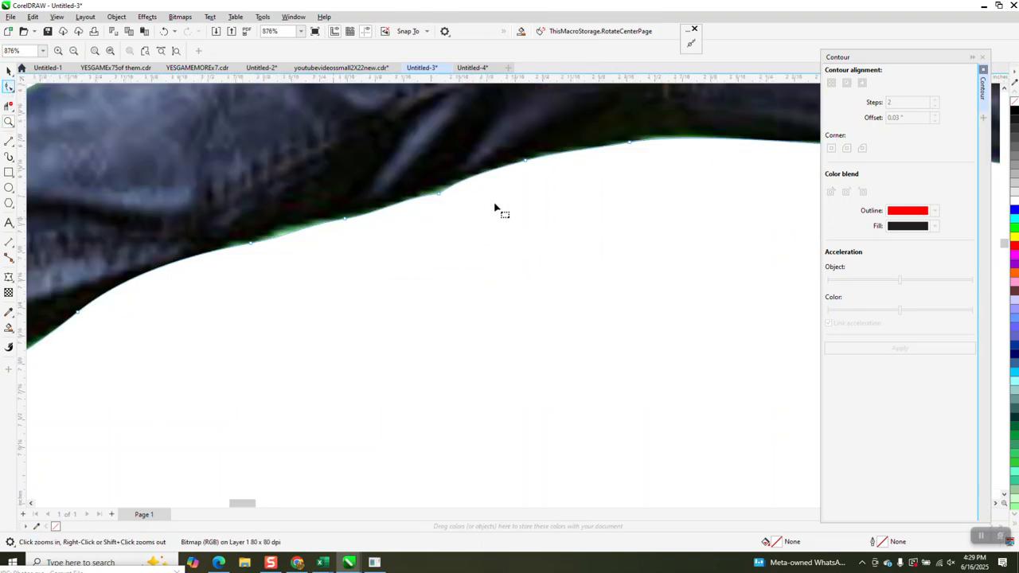
key(F10)
click(440, 197)
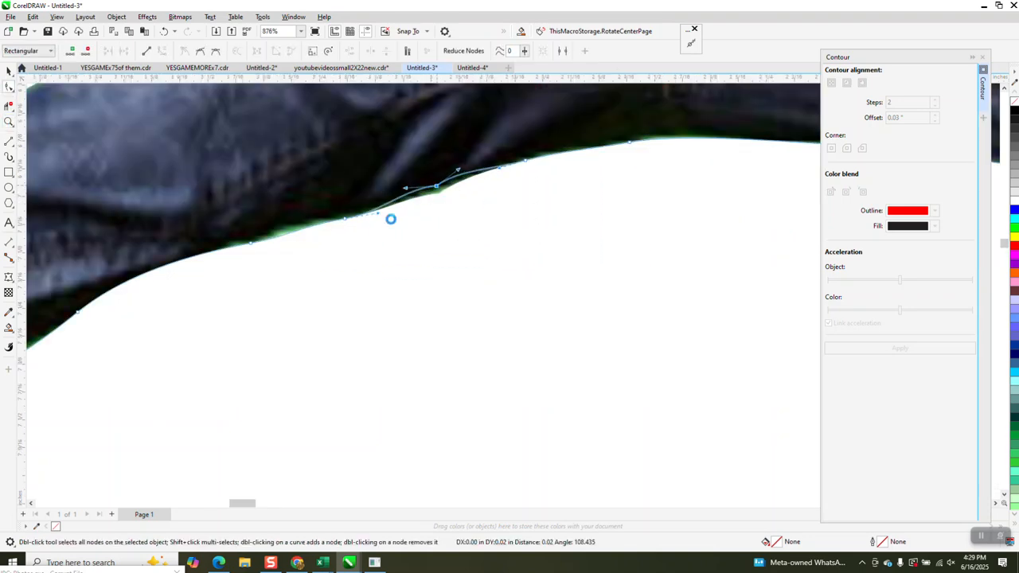
click(253, 243)
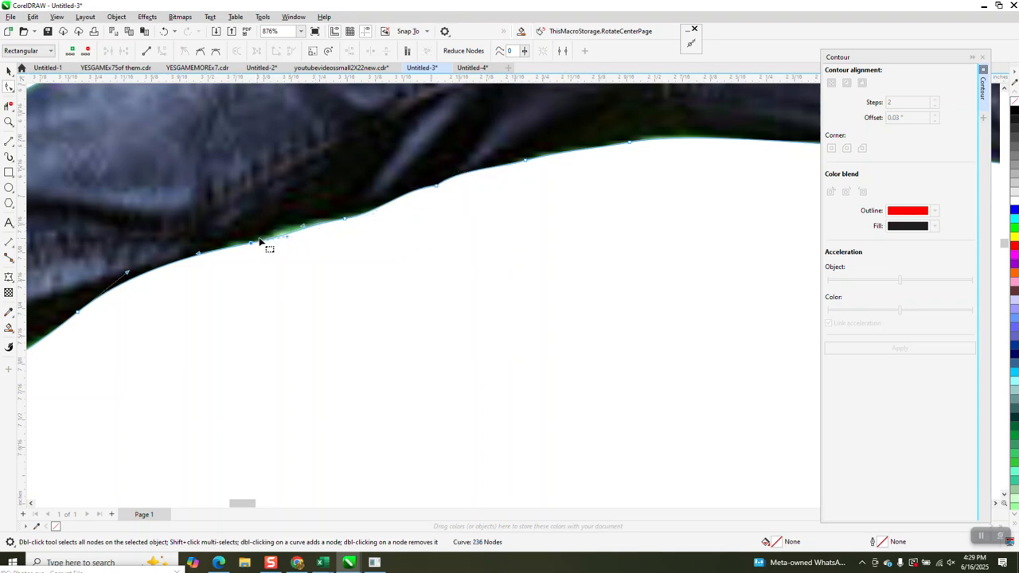
drag(287, 237, 282, 226)
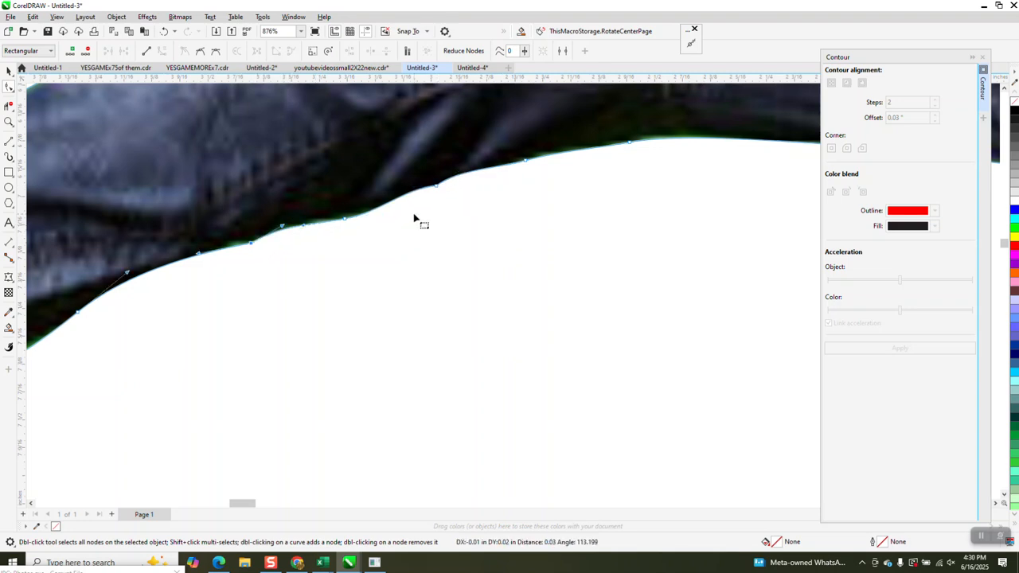
click(631, 145)
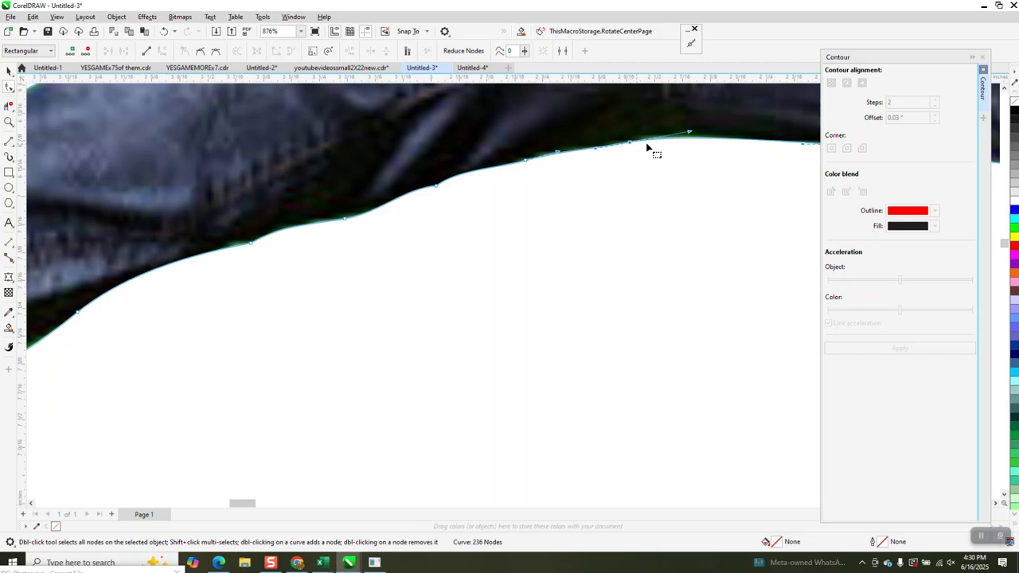
drag(694, 138, 682, 122)
scroll(243, 191, down, 10)
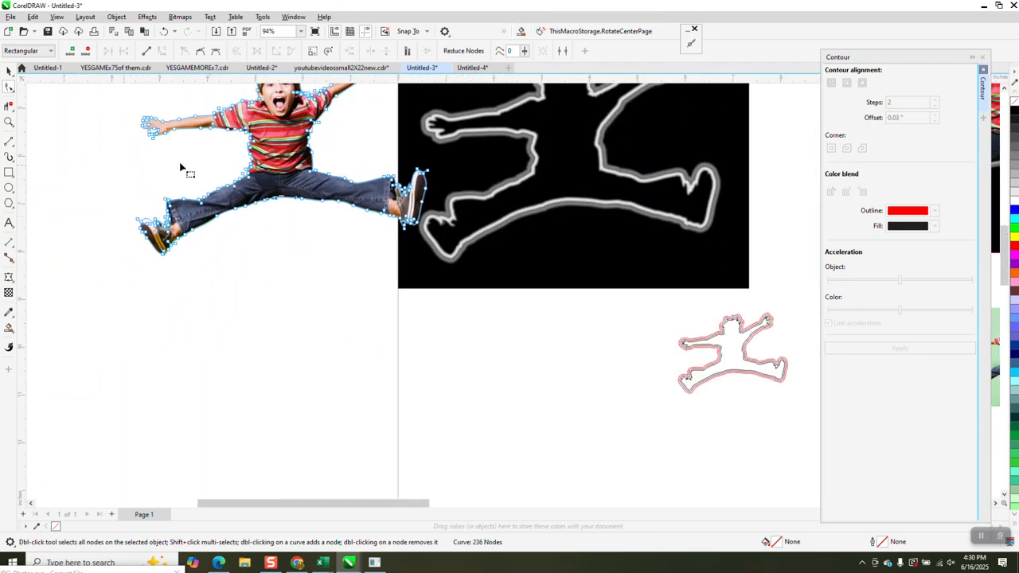
Step: Delete the stray points at a hair tip and pull the outline back to the hair
scroll(183, 189, down, 2)
click(9, 122)
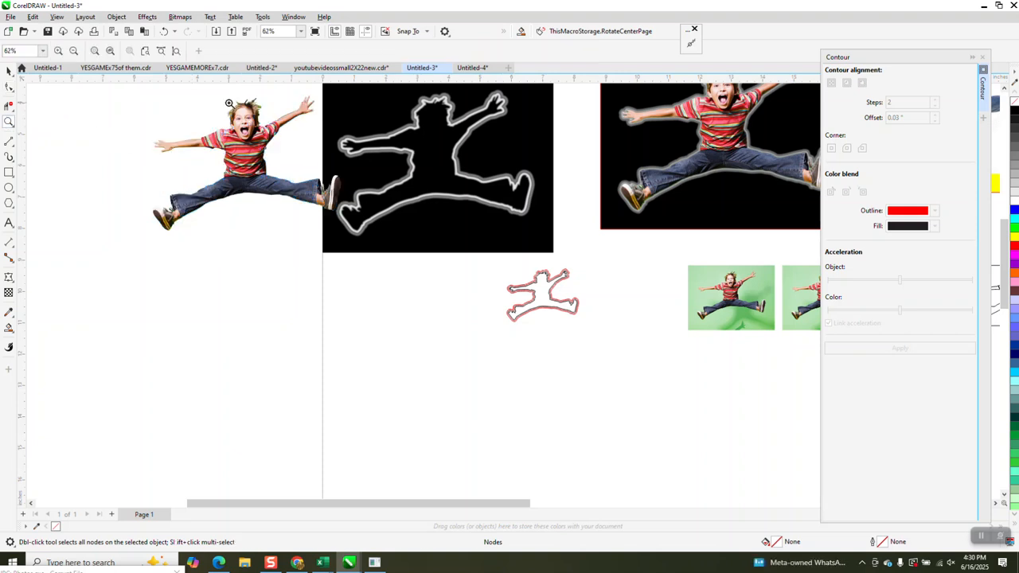
drag(236, 97, 296, 138)
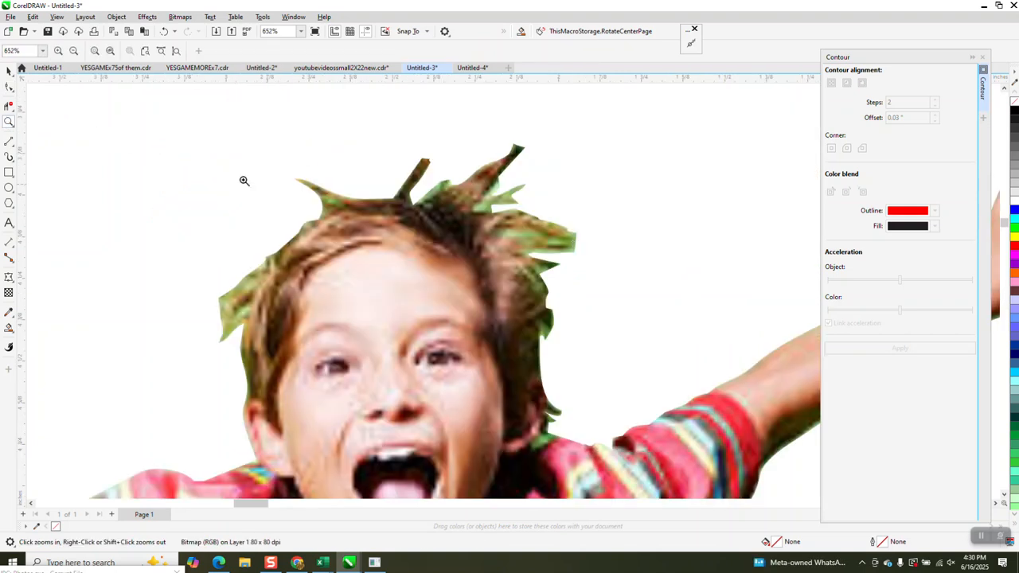
click(8, 88)
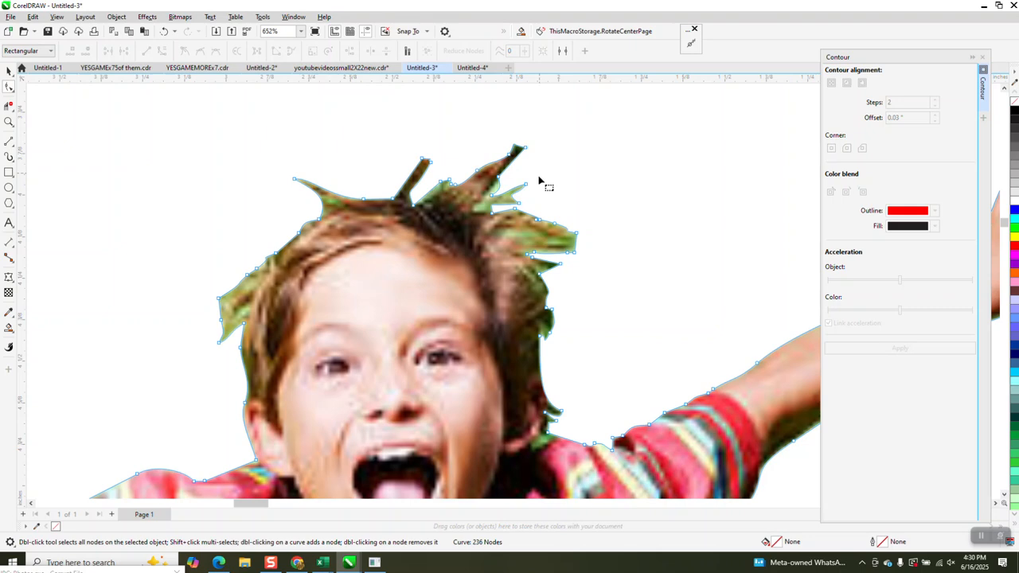
drag(511, 211, 510, 210)
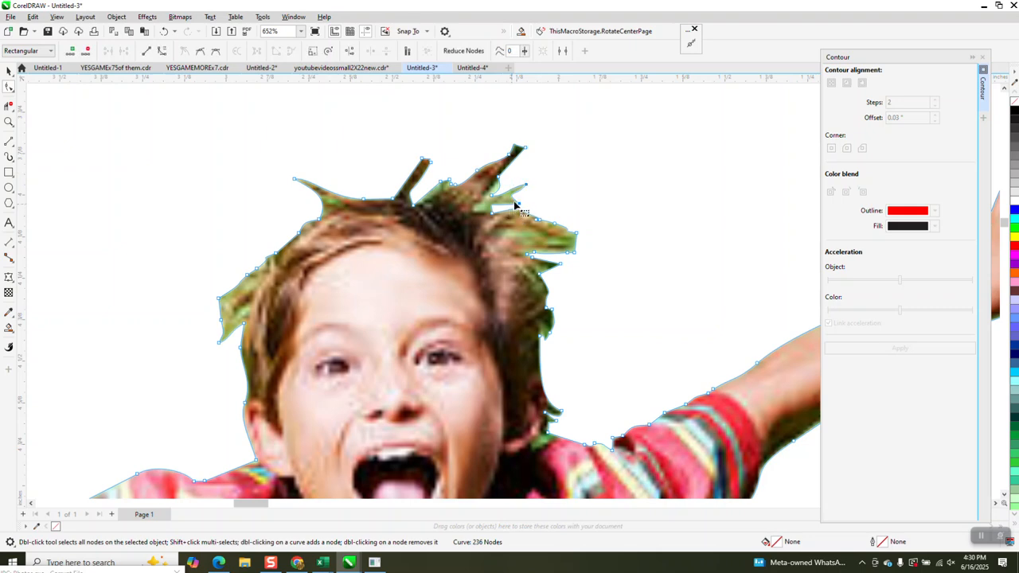
key(Delete)
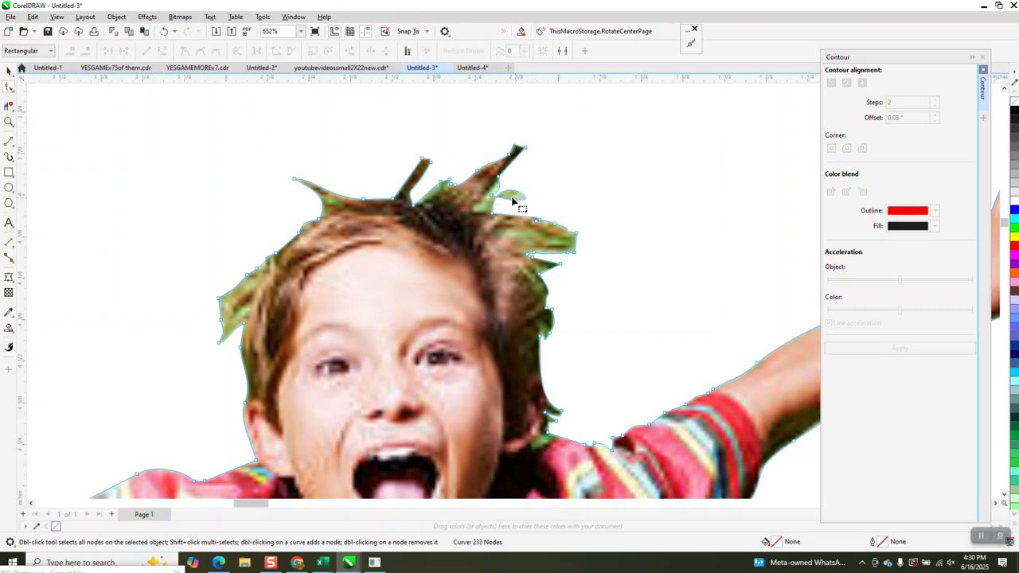
drag(505, 194, 530, 209)
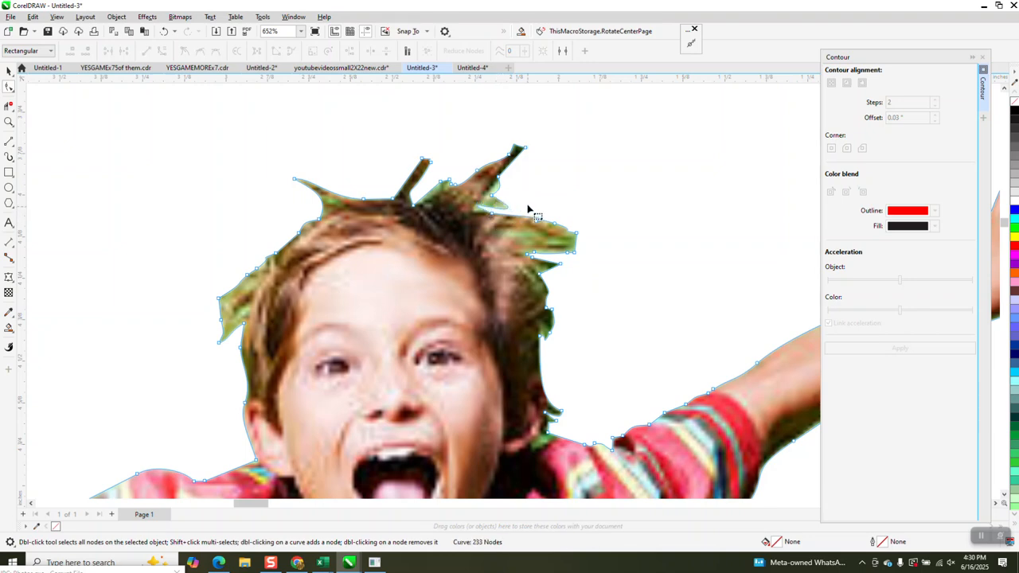
Step: Delete another stray hair point and reshape the outline to follow the hair
click(482, 219)
key(Delete)
click(498, 176)
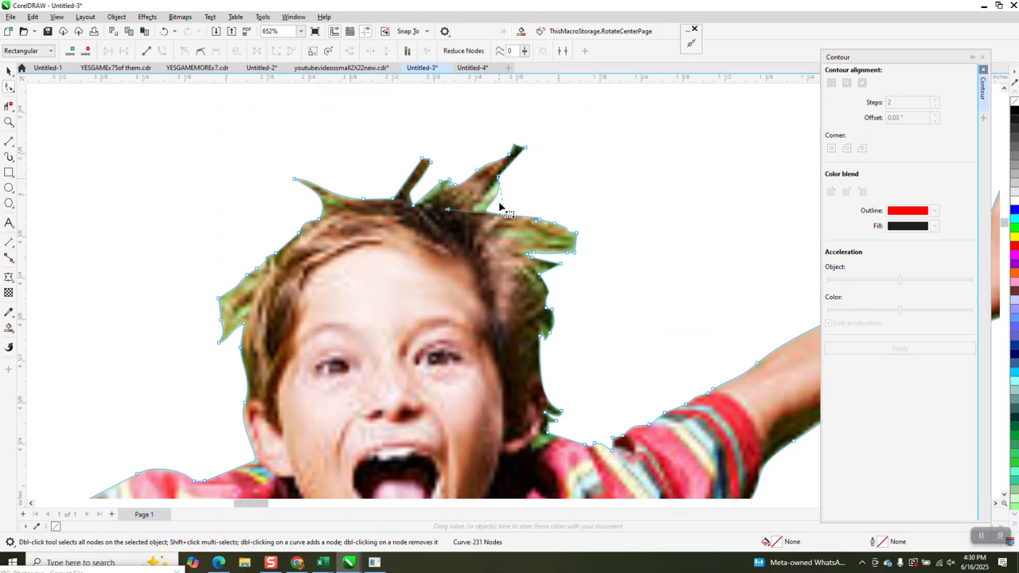
drag(505, 218, 458, 219)
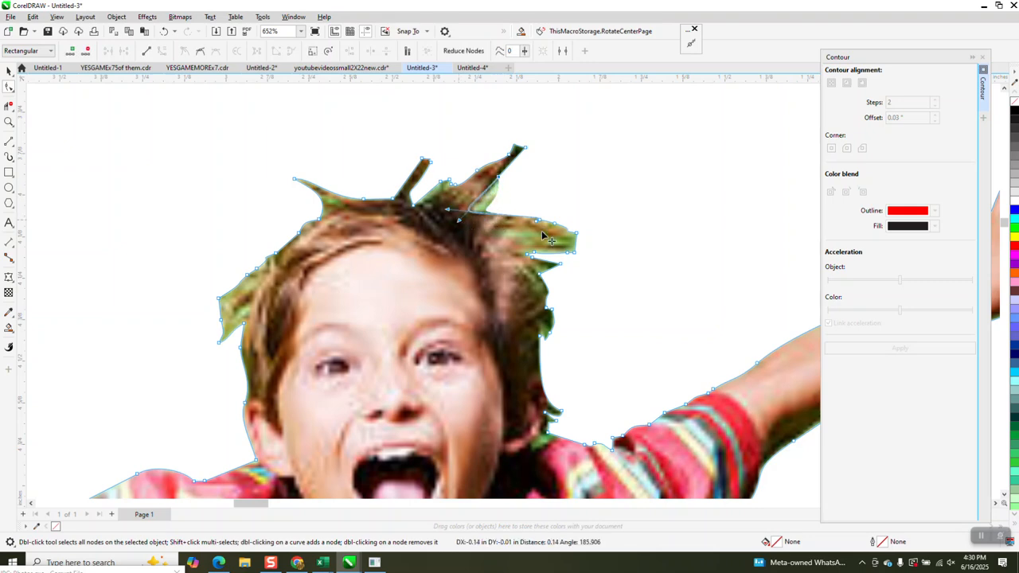
click(9, 72)
Step: Select the boy cutout and nudge it right so it sits inside the blurred white outline
scroll(266, 170, down, 2)
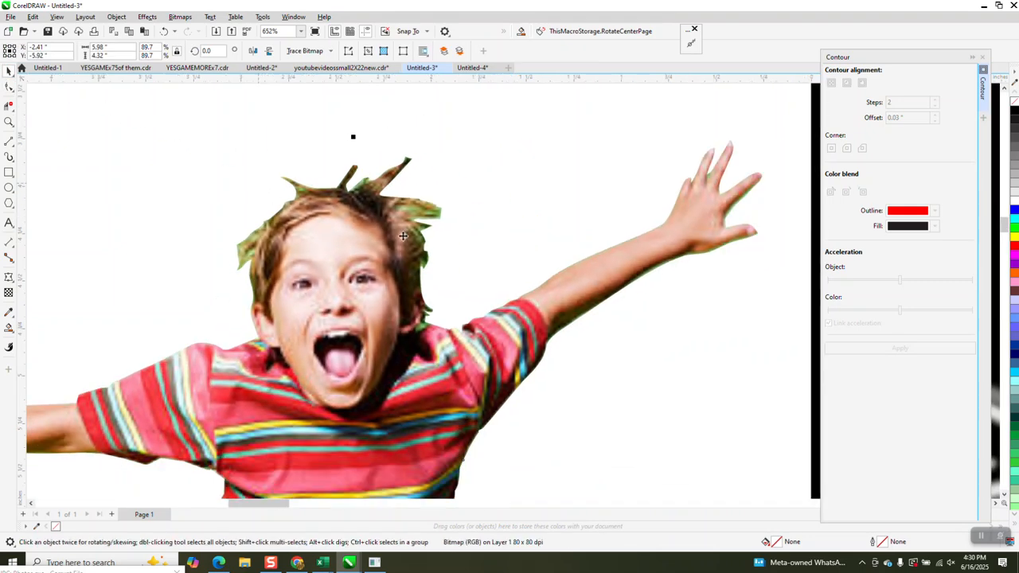
scroll(437, 242, down, 2)
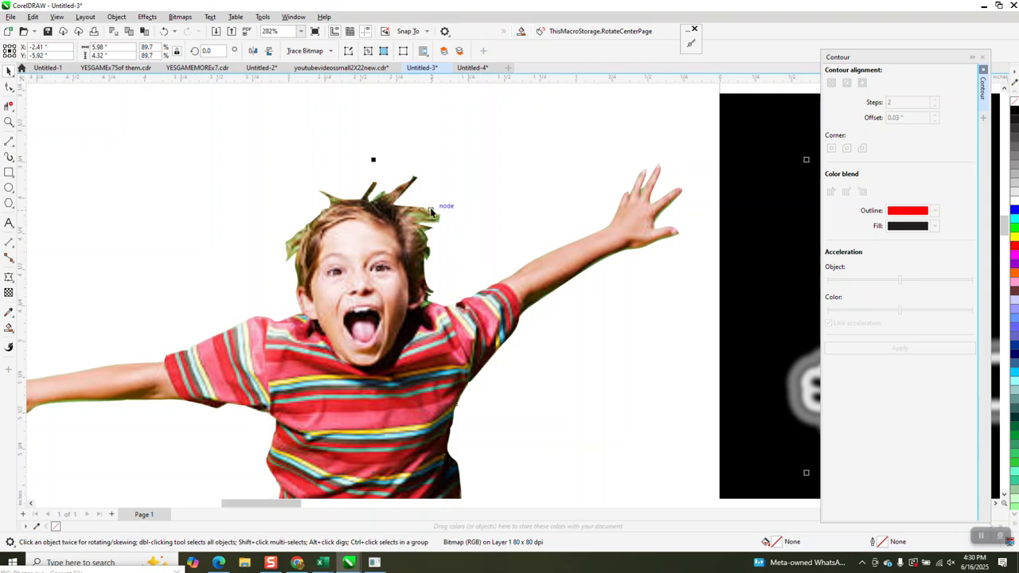
scroll(430, 211, down, 4)
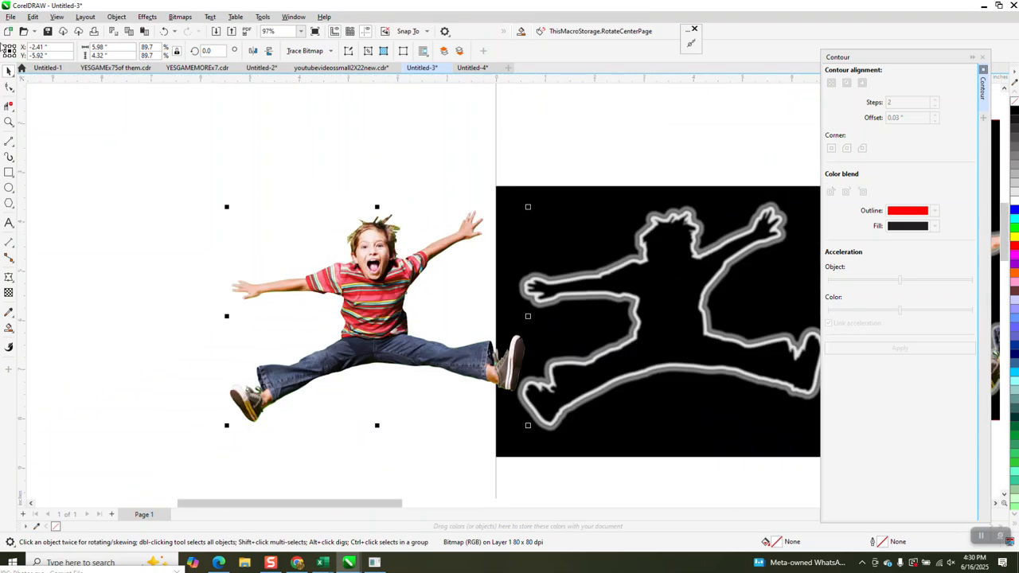
click(400, 269)
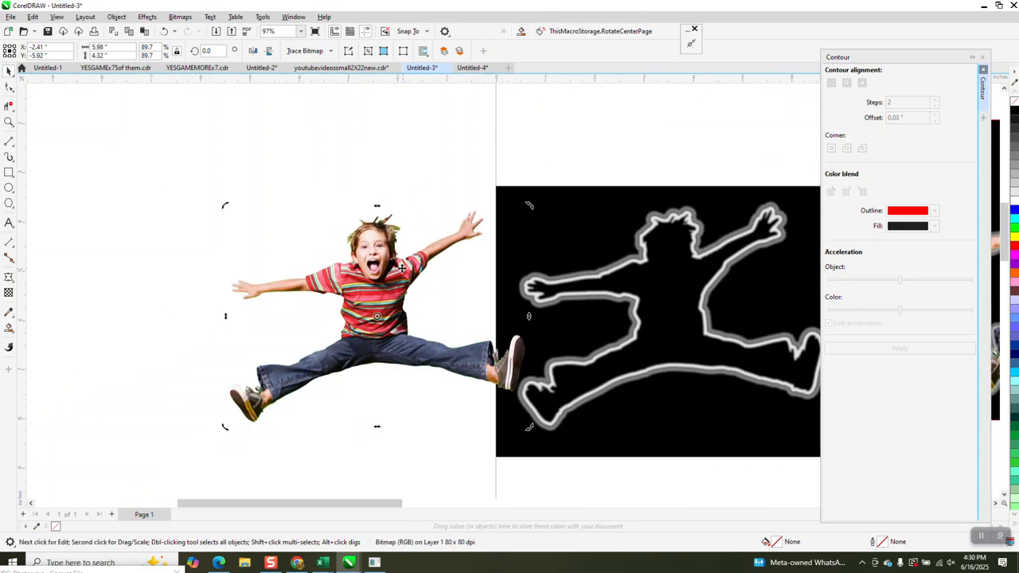
key(Right)
key(Right)
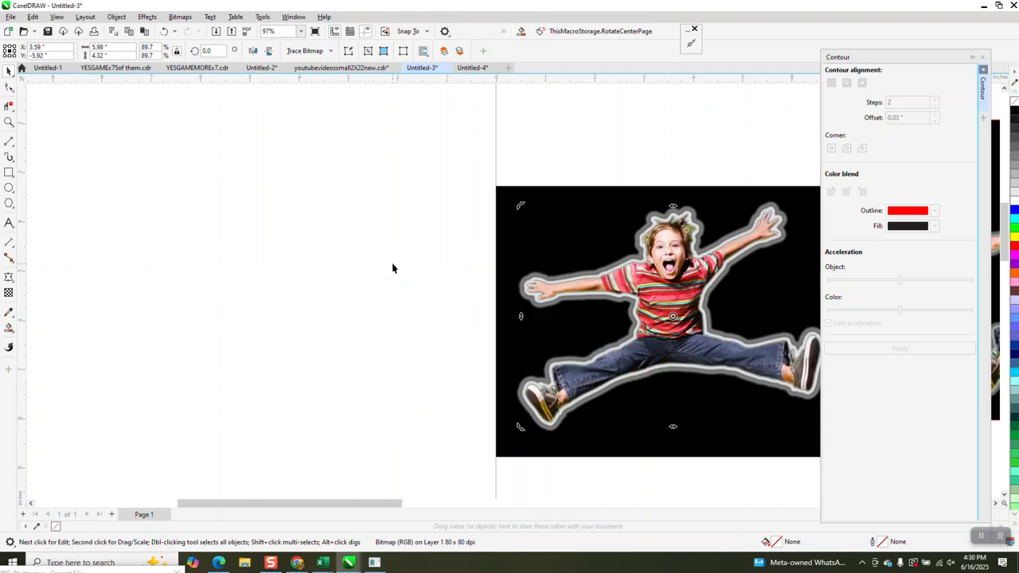
Step: Zoom in on the boy over the outline to check the fit, then zoom back out to the whole page
scroll(179, 212, down, 1)
click(9, 122)
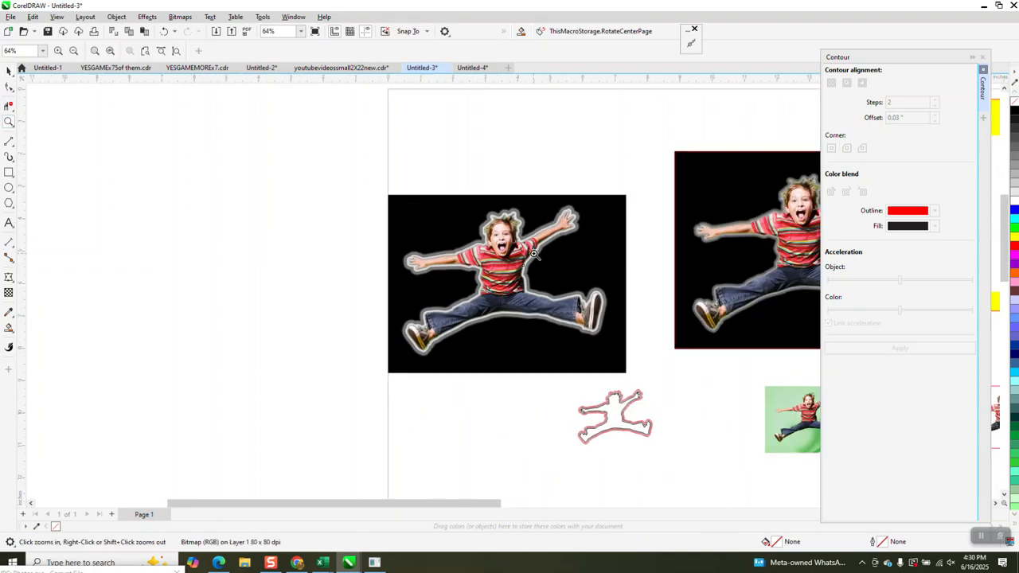
drag(467, 212, 567, 291)
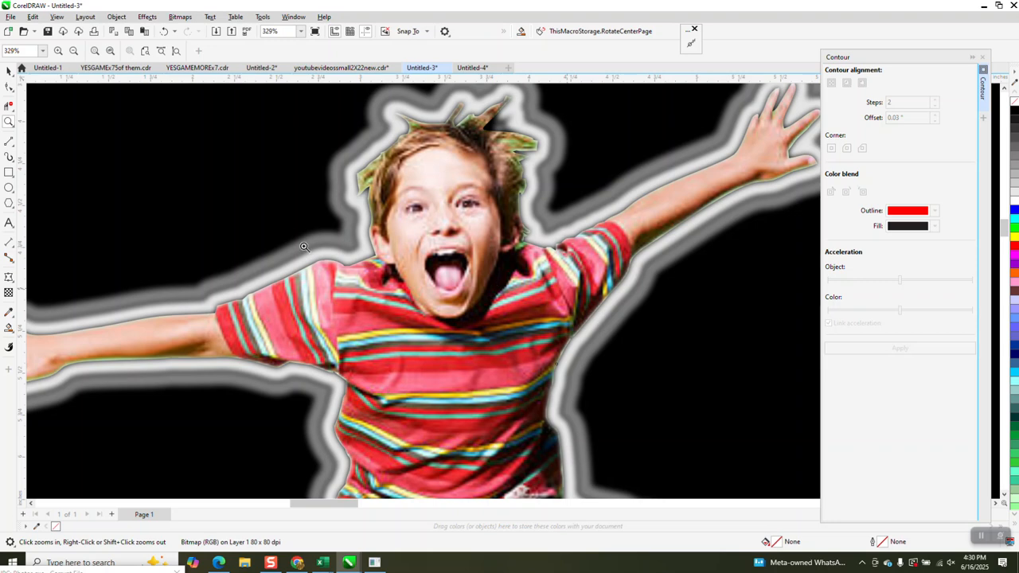
right_click(303, 246)
right_click(289, 238)
scroll(288, 238, down, 2)
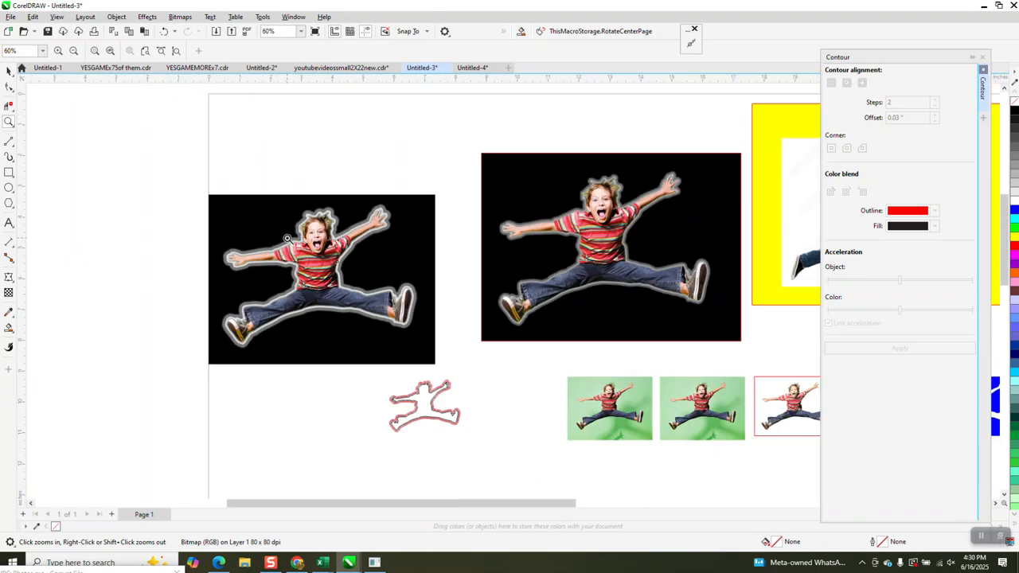